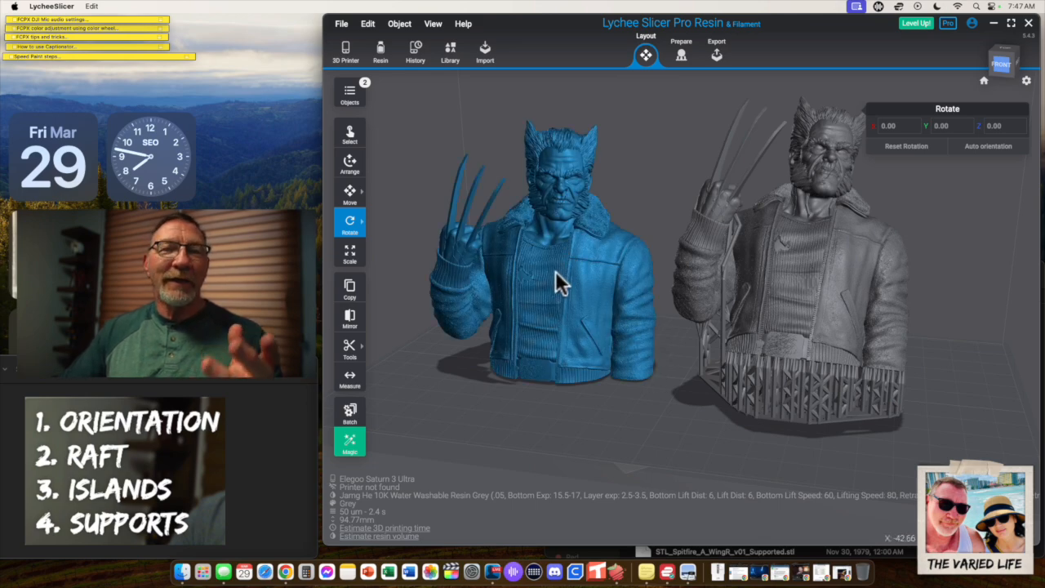
Step: Select the pre-supported bust and examine its backward tilt from the side
left_click_drag(676, 398, 633, 377)
left_click(750, 255)
left_click_drag(889, 385, 686, 304)
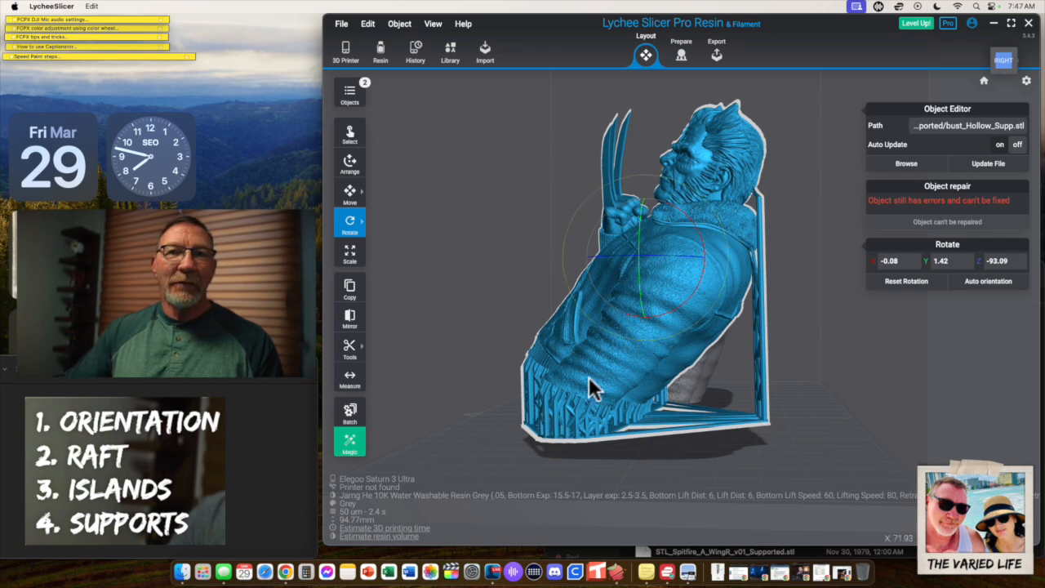
Step: Rotate the unsupported bust to about -20 degrees around the X axis so it leans back
left_click_drag(576, 380, 709, 346)
left_click(647, 317)
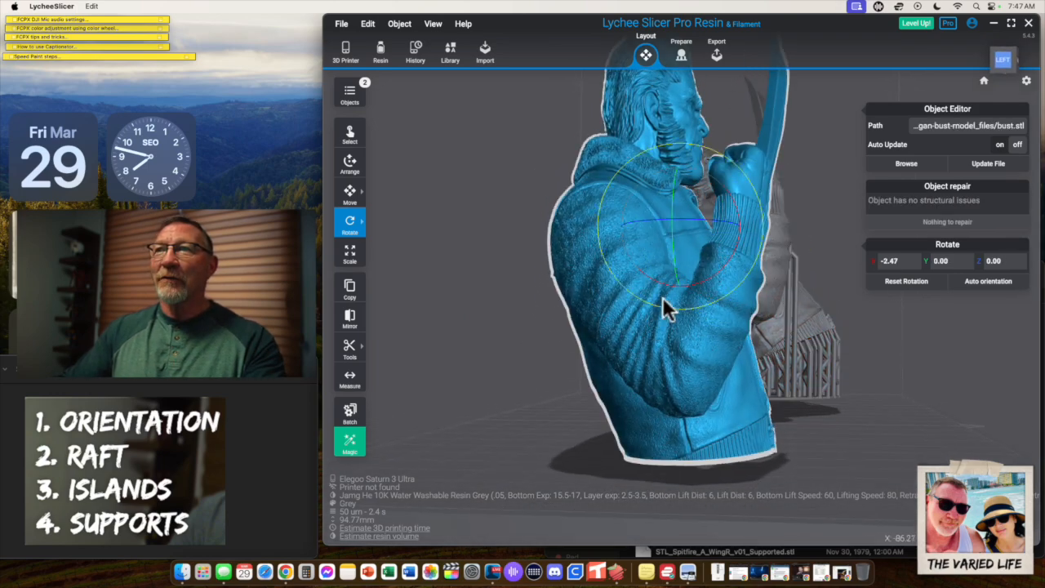
left_click_drag(724, 199, 626, 400)
right_click_drag(626, 398, 635, 392)
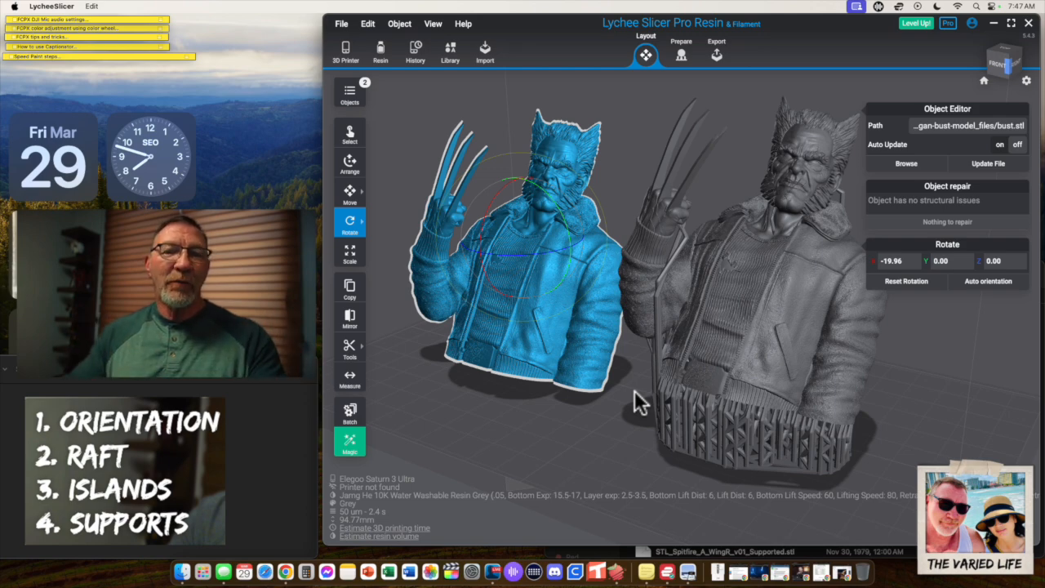
Step: Select the pre-supported bust and examine the raft and supports beneath its front hem up close
left_click_drag(628, 389, 615, 414)
double_click(725, 338)
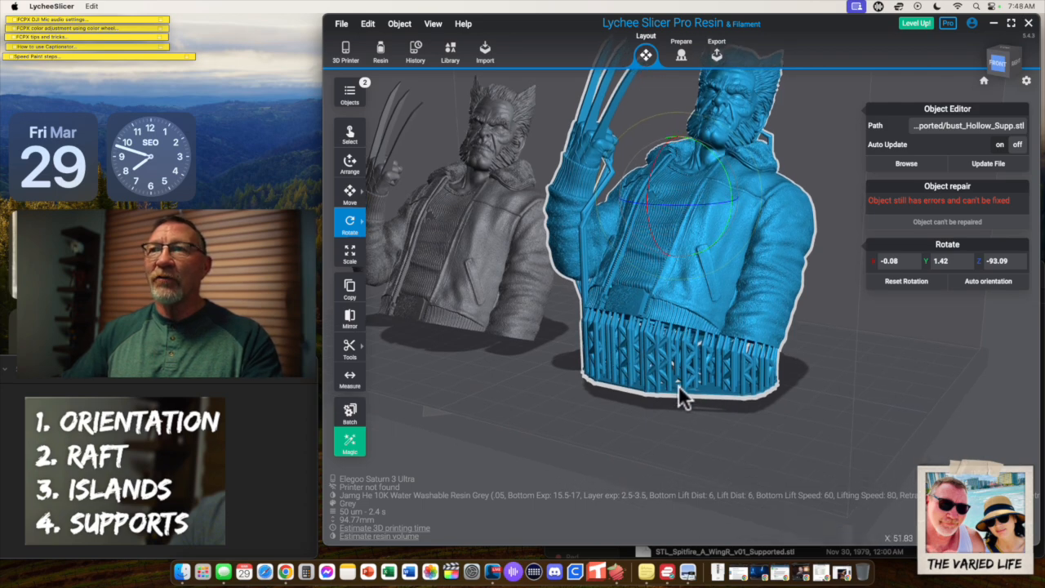
scroll(677, 386, "up", 5)
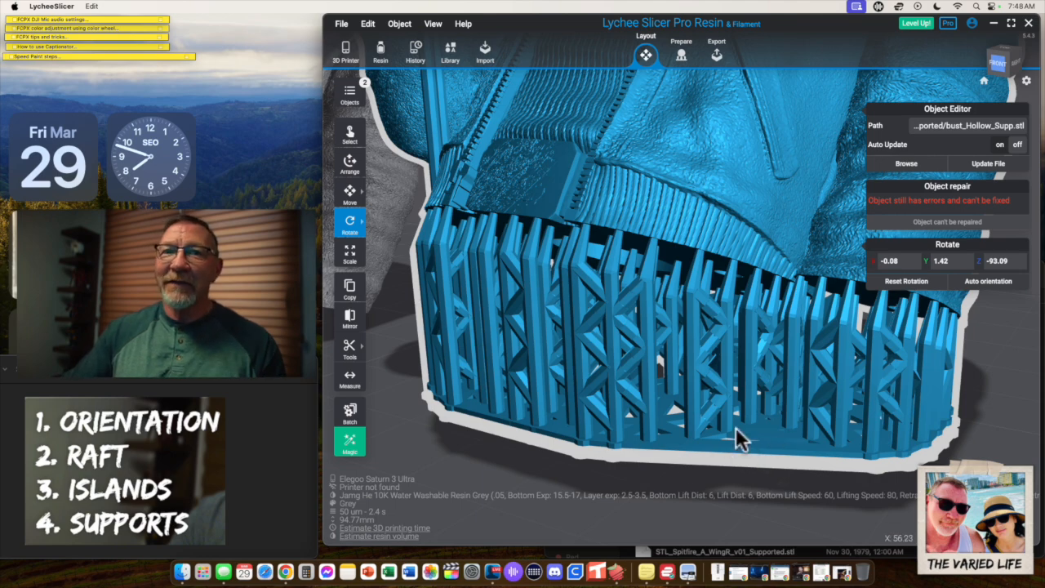
left_click_drag(746, 445, 747, 473)
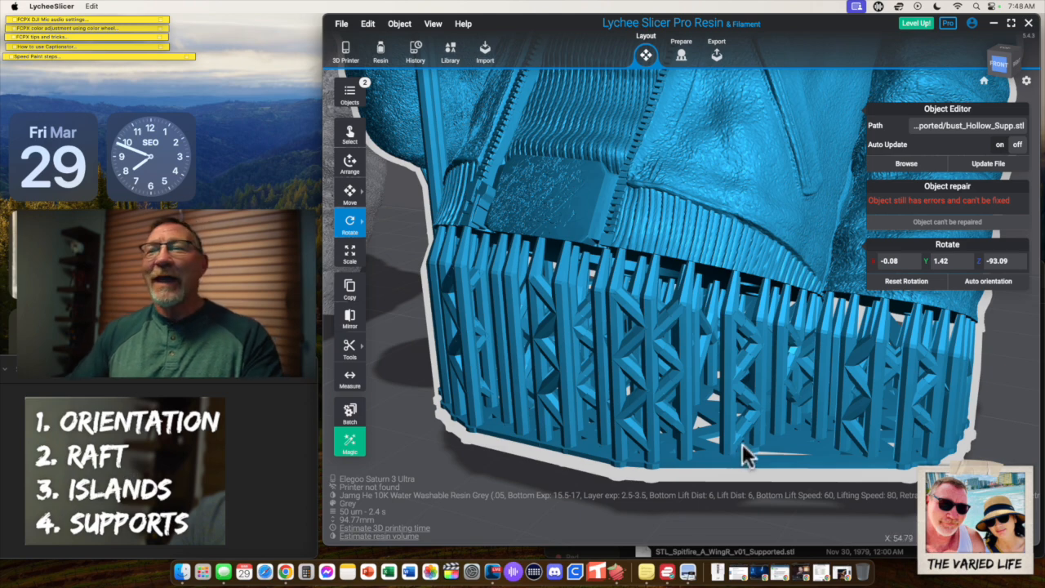
mouse_move(727, 322)
right_mouse_down()
mouse_move(601, 310)
mouse_move(714, 315)
right_mouse_up()
Step: In Prepare mode, lower the layer view to about 11 mm and examine the support tips under the pre-supported bust
left_click(682, 55)
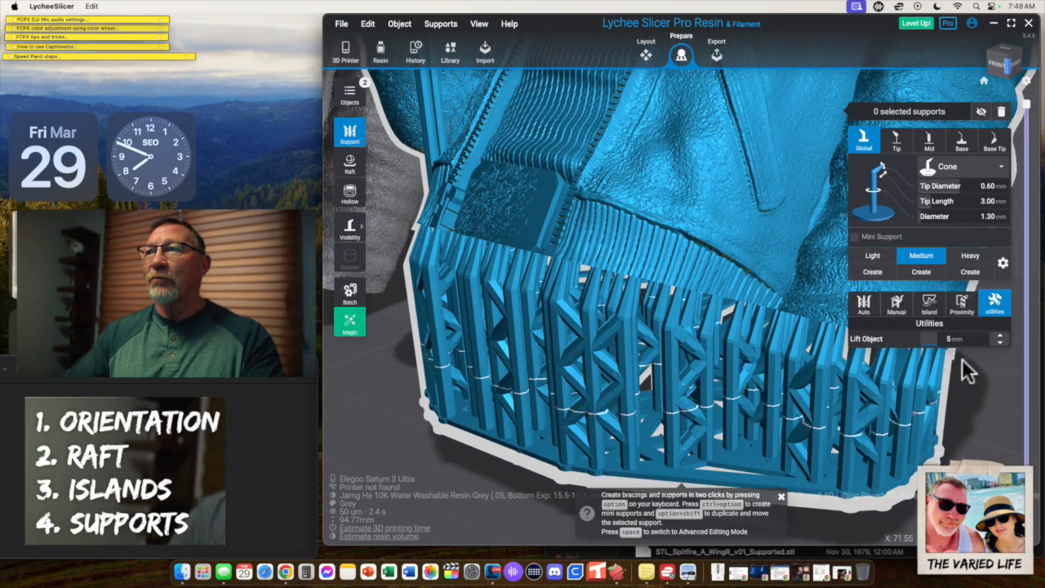
middle_click_drag(704, 130, 684, 112)
left_click_drag(1027, 103, 1018, 463)
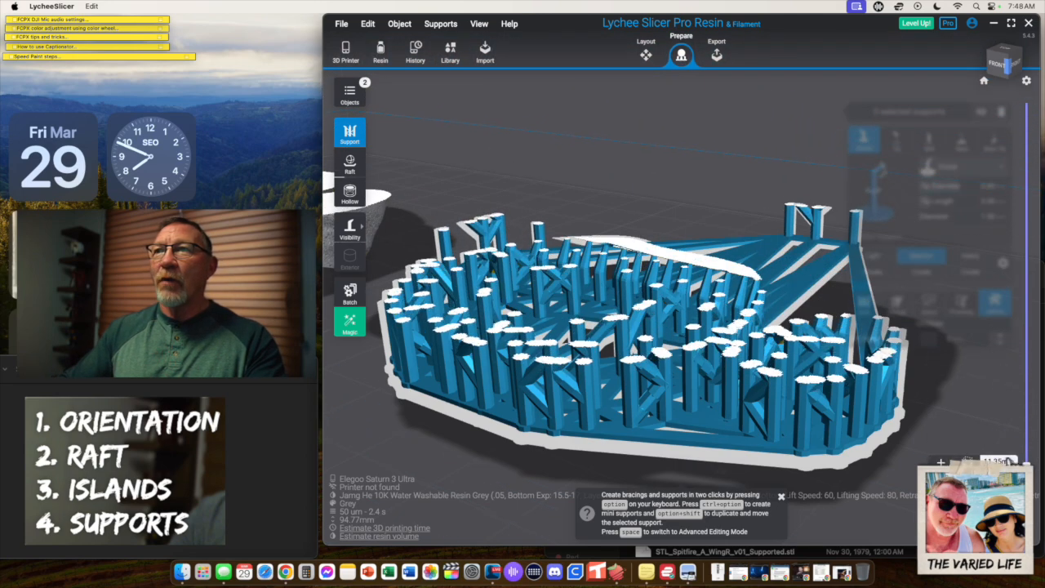
right_click_drag(964, 383, 931, 419)
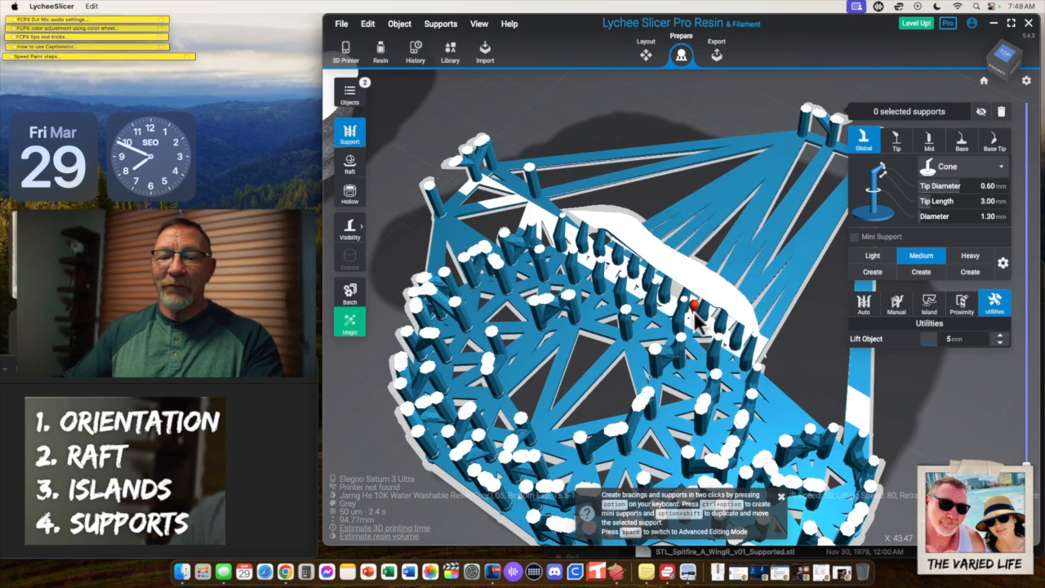
scroll(695, 320, "up", 5)
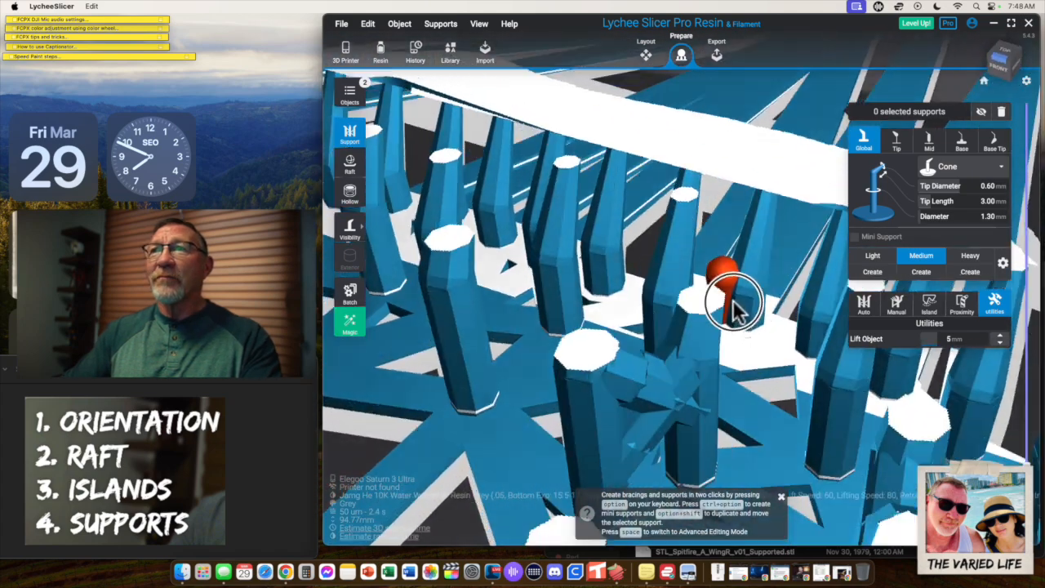
right_click_drag(733, 301, 781, 289)
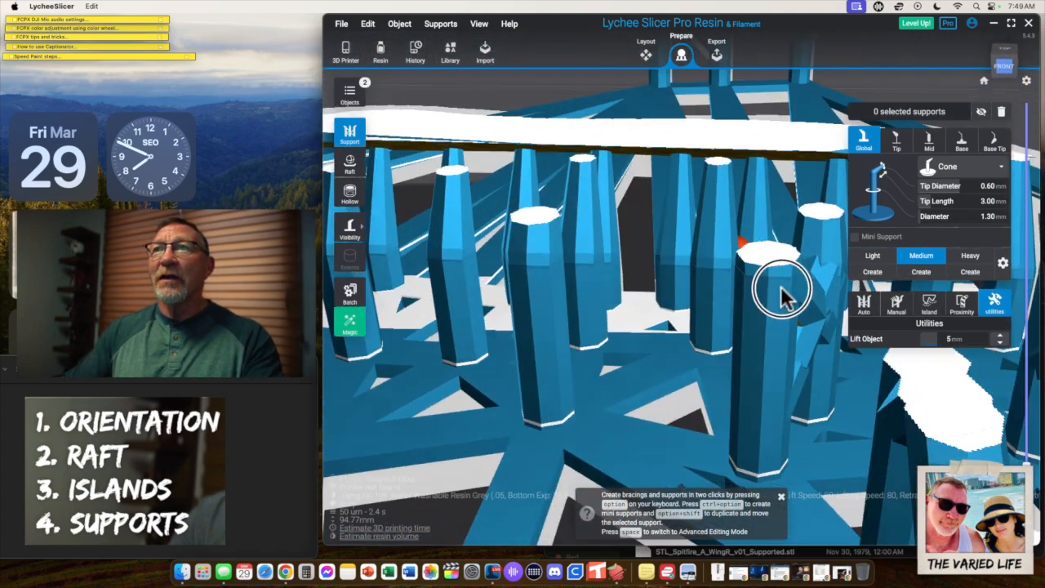
right_click_drag(596, 175, 658, 271)
Step: Return to Layout mode and measure the gap between two neighbouring support tips on the pre-supported bust
left_click(645, 59)
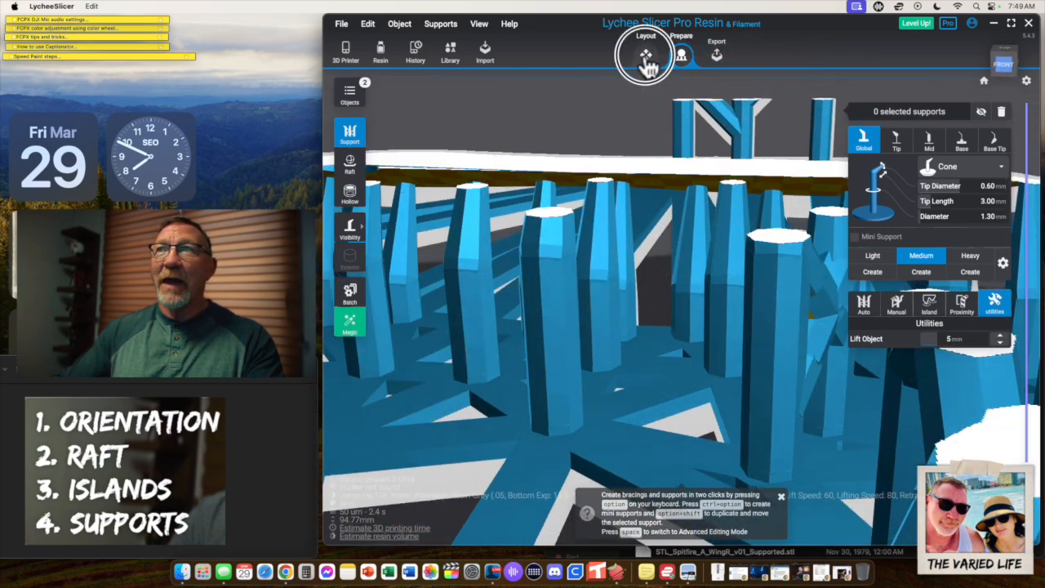
left_click(350, 377)
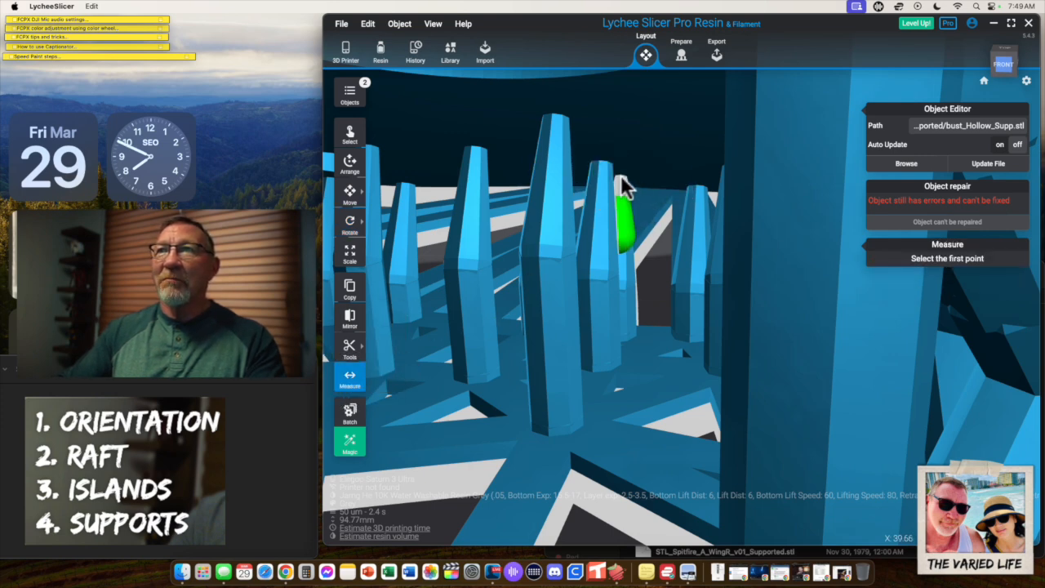
left_click(621, 177)
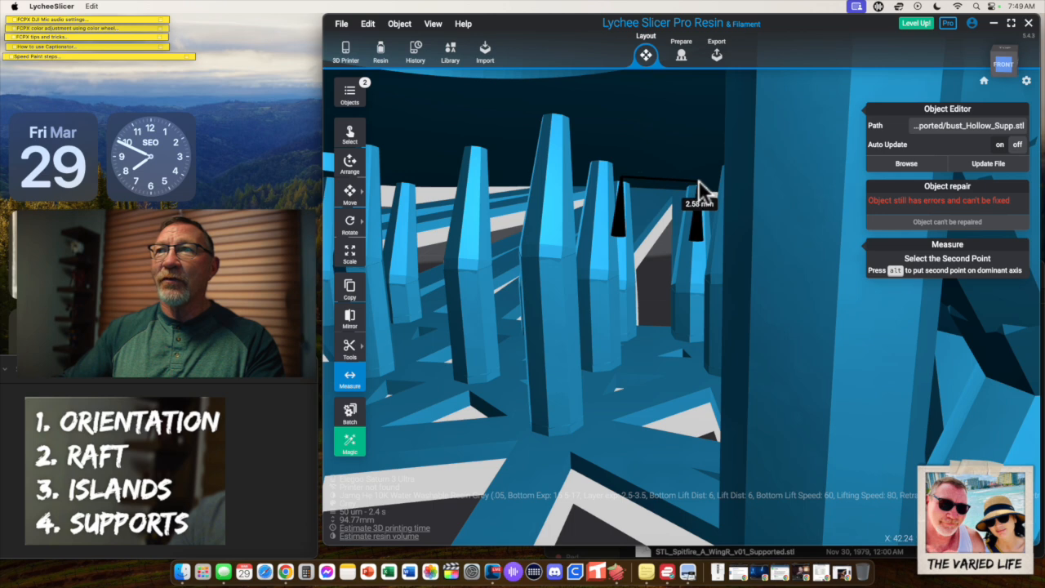
left_click(699, 182)
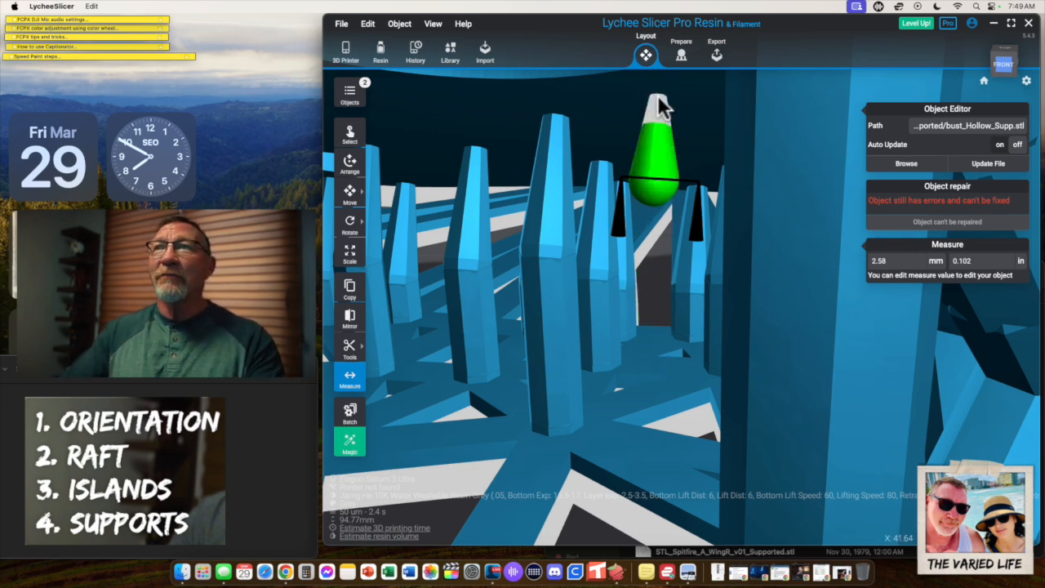
Step: In Prepare mode, add a medium support from the raft to the underside of the pre-supported bust's lowest section
left_click(683, 58)
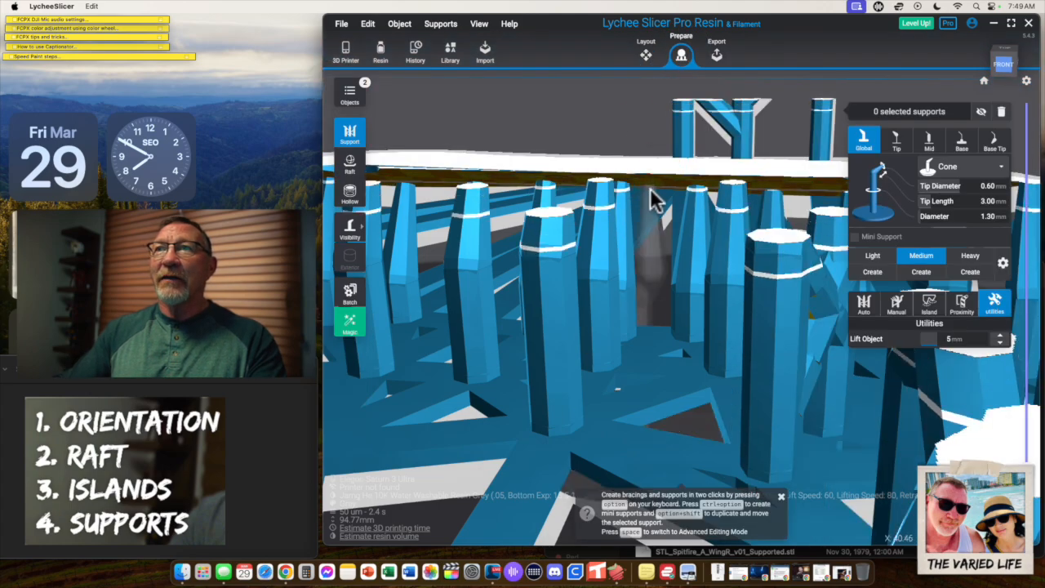
left_click_drag(652, 175, 648, 242)
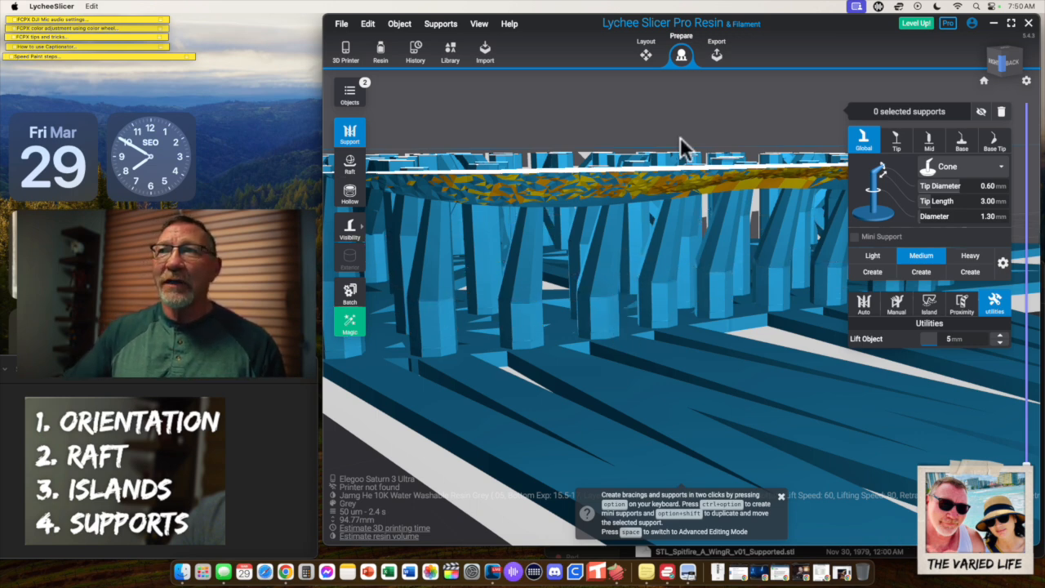
left_click(651, 183)
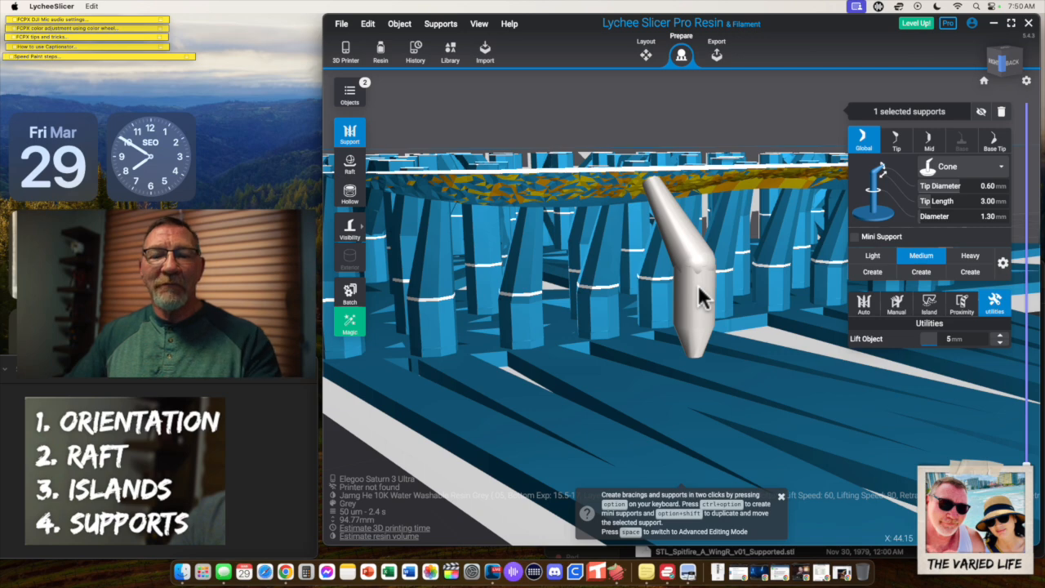
Step: Restore the full-height layer view and select the unsupported bust
scroll(701, 285, "down", 5)
right_click_drag(701, 285, 710, 285)
scroll(620, 281, "down", 5)
right_click_drag(613, 286, 868, 363)
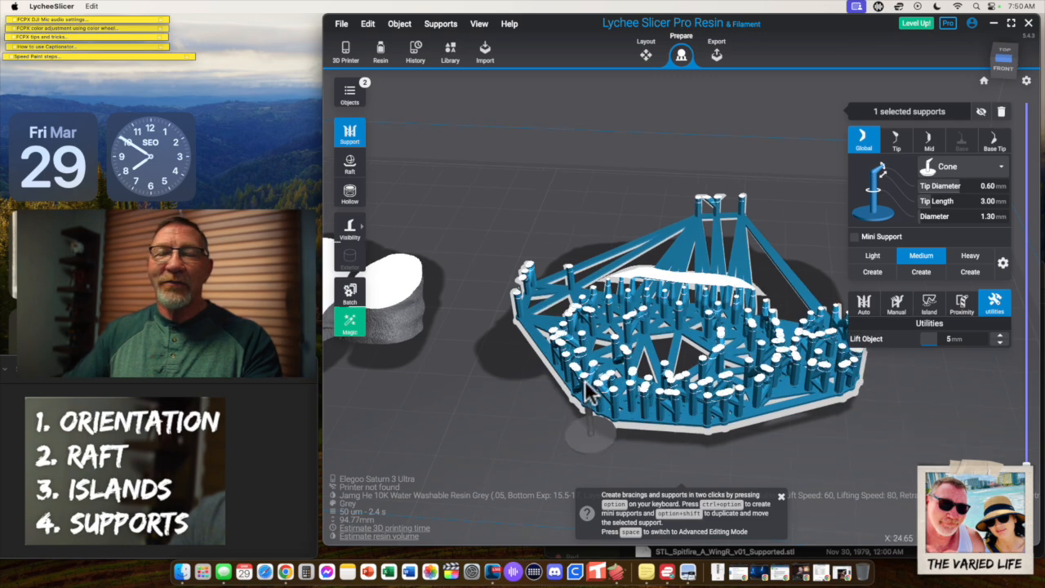
scroll(515, 369, "down", 3)
middle_click_drag(494, 367, 552, 368)
middle_click_drag(449, 324, 548, 307)
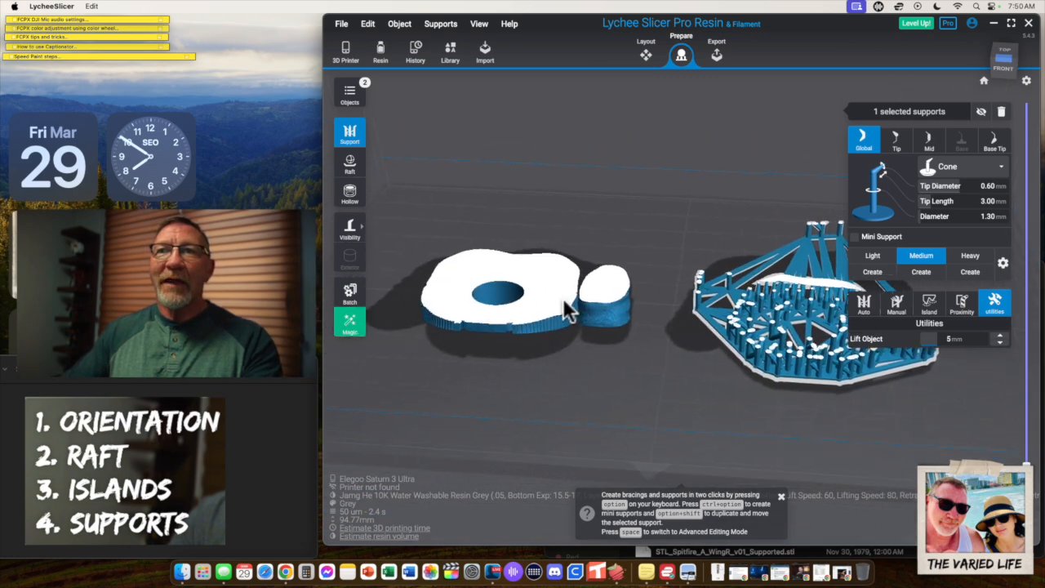
left_click_drag(1025, 458, 1030, 28)
middle_click_drag(466, 156, 572, 258)
left_click(636, 298)
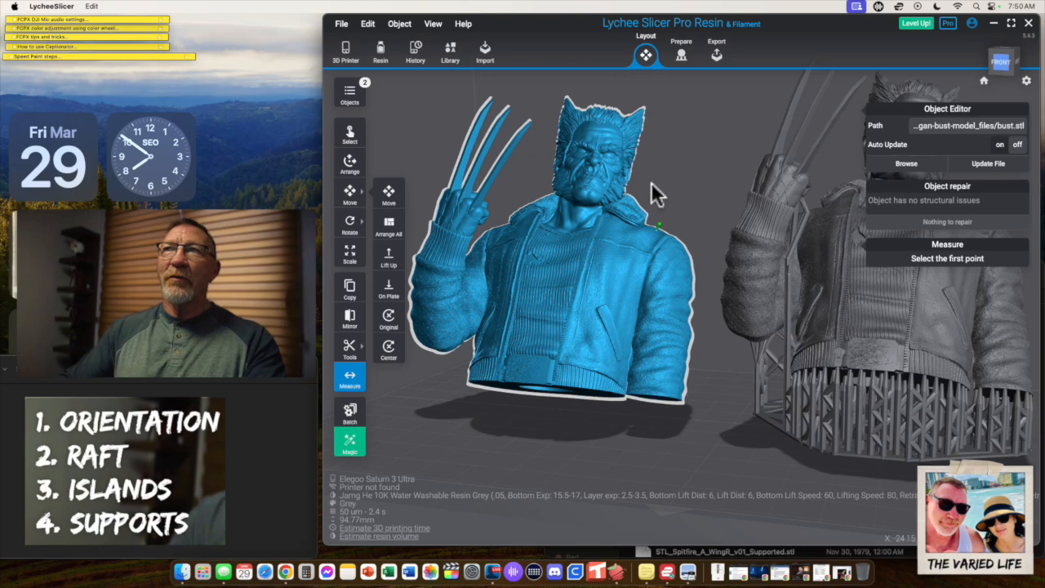
Step: In Prepare mode, lower the layer view to the unsupported bust's first layers and examine its lowest edge from behind
left_click(684, 57)
left_click_drag(1020, 164, 1022, 447)
right_click_drag(710, 438, 657, 482)
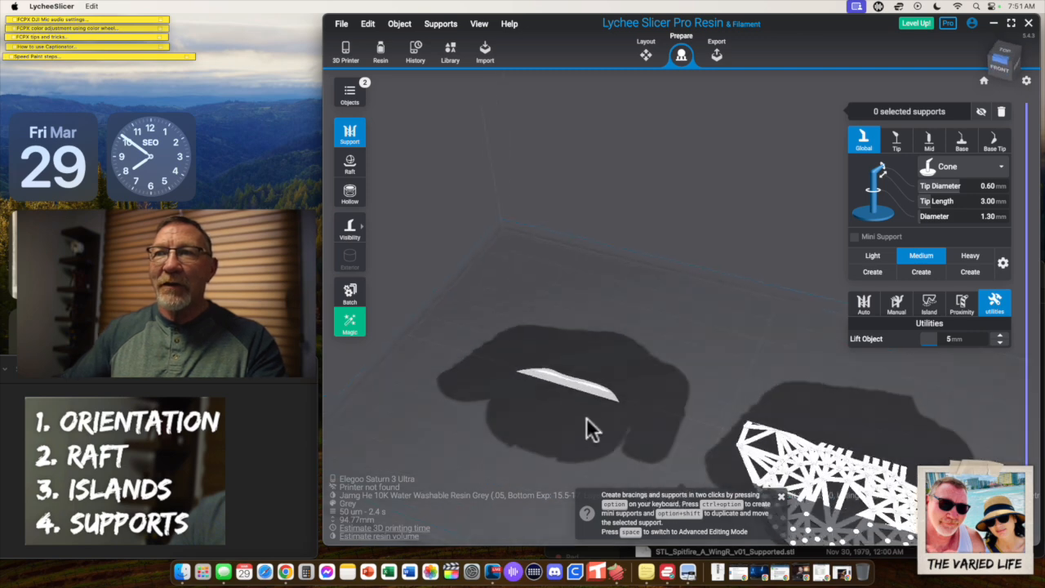
scroll(587, 416, "up", 5)
right_click_drag(737, 377, 633, 359)
Step: Try placing two medium supports under the unsupported bust's lowest edge, and delete them
left_click(632, 360)
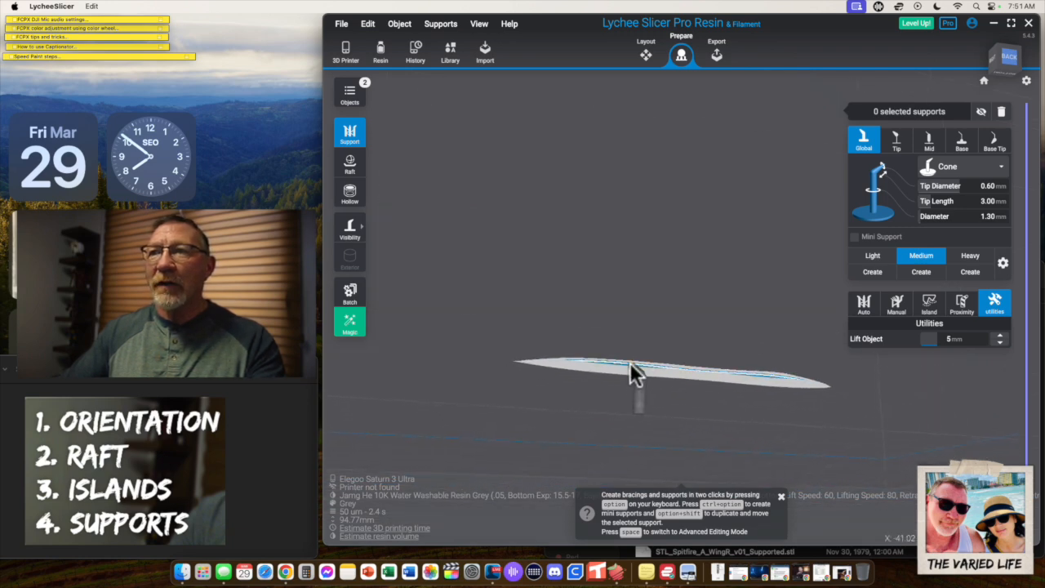
left_click(762, 376)
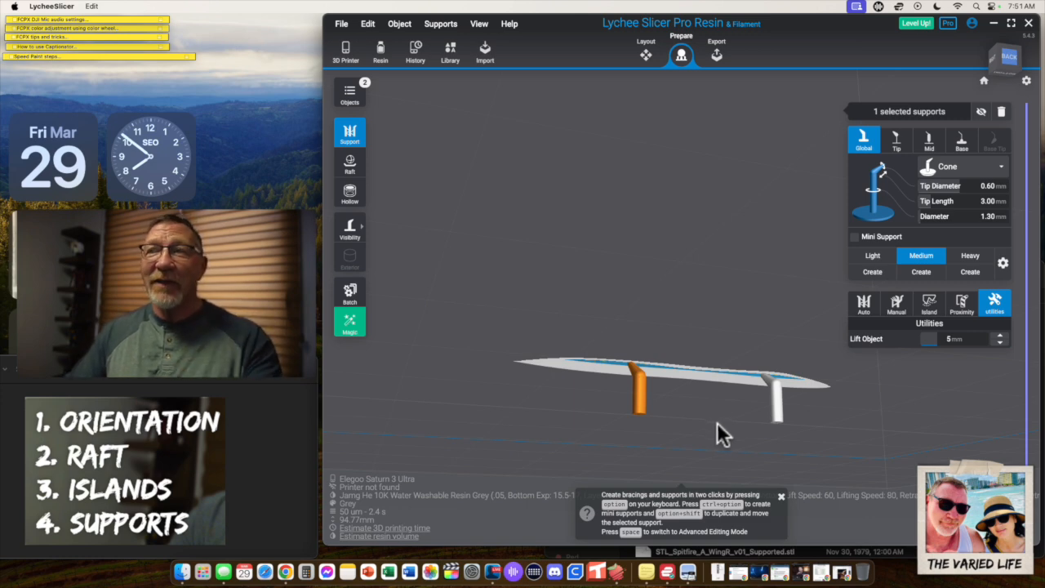
key("Delete")
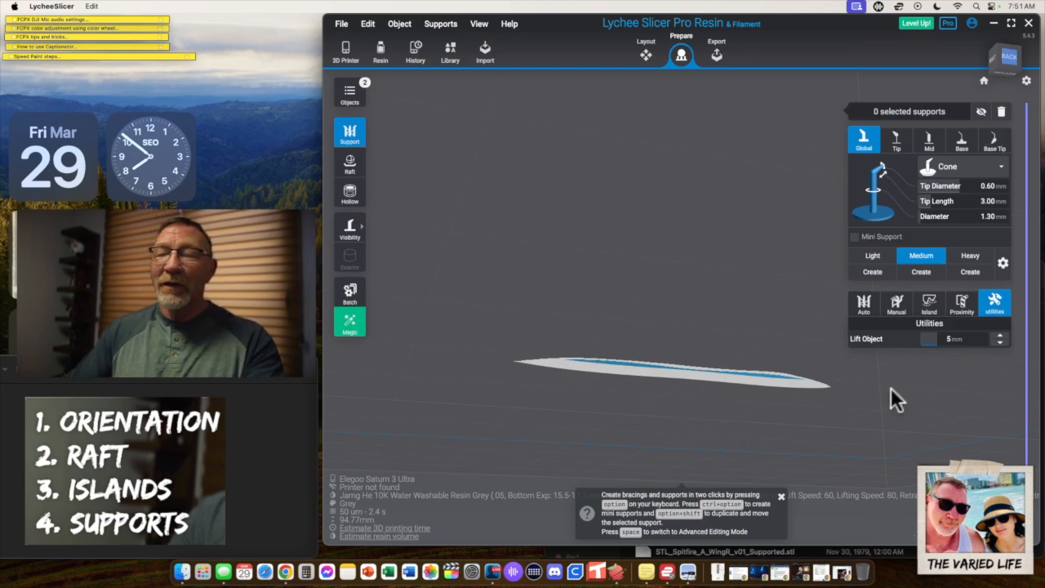
Step: Restore the full-height layer view and show the whole unsupported bust from the front
left_click_drag(1027, 495, 1028, 50)
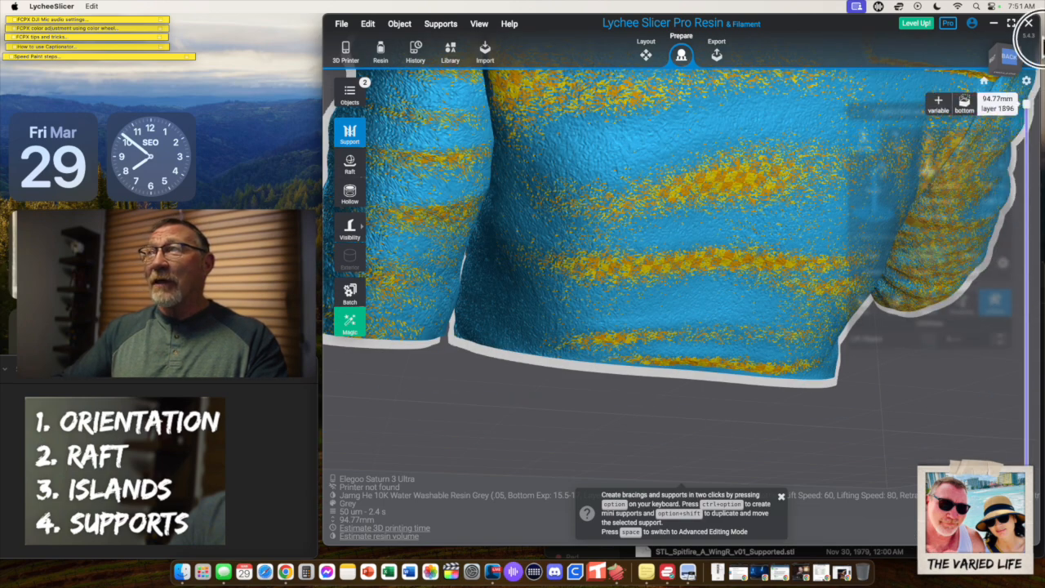
right_click_drag(681, 266, 907, 338)
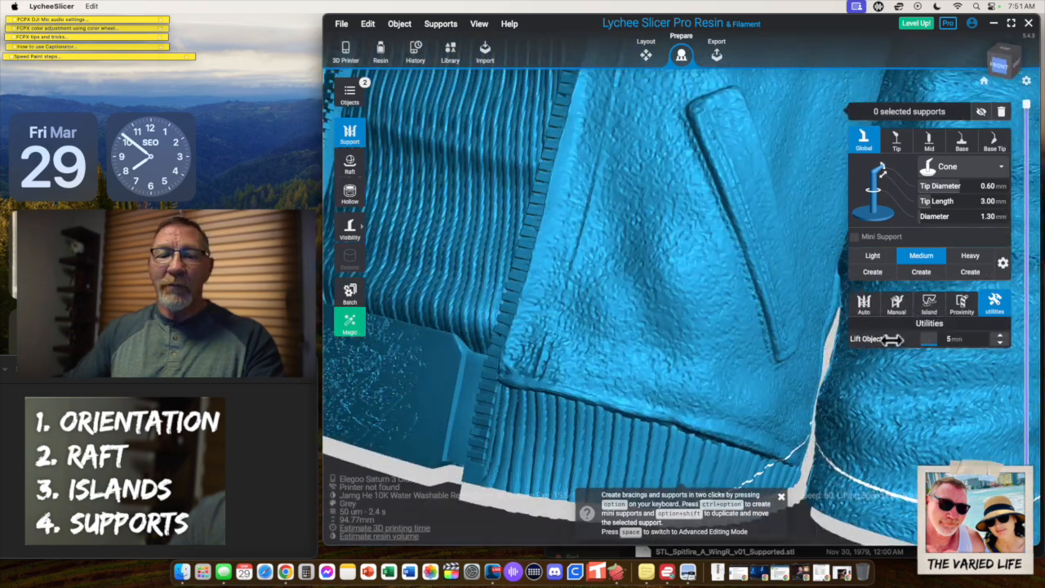
scroll(770, 347, "down", 8)
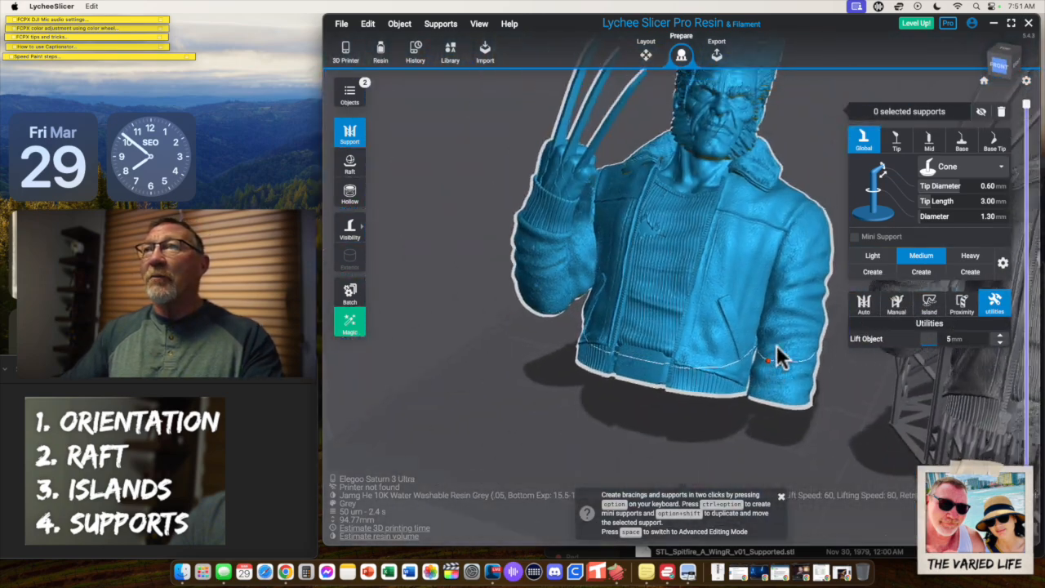
right_click_drag(764, 348, 694, 347)
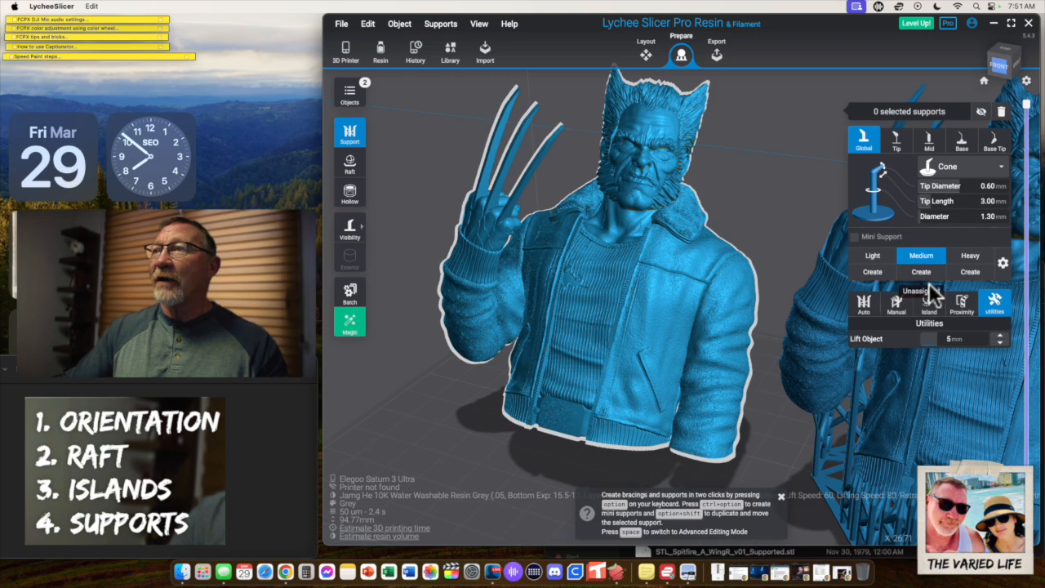
Step: Set the island detector's accuracy to Detailed and search the selected unsupported bust for islands
left_click(864, 306)
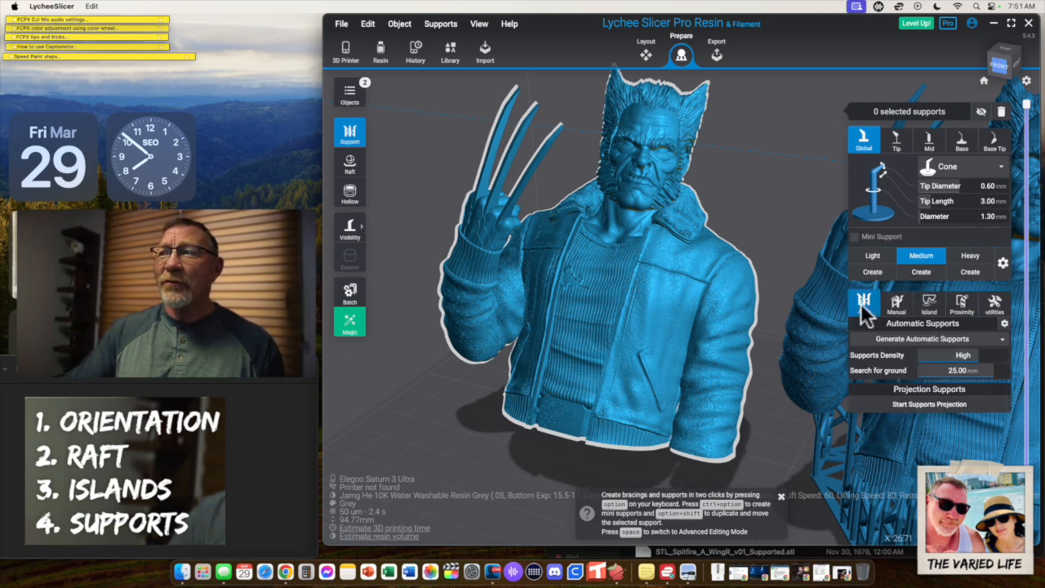
left_click(896, 304)
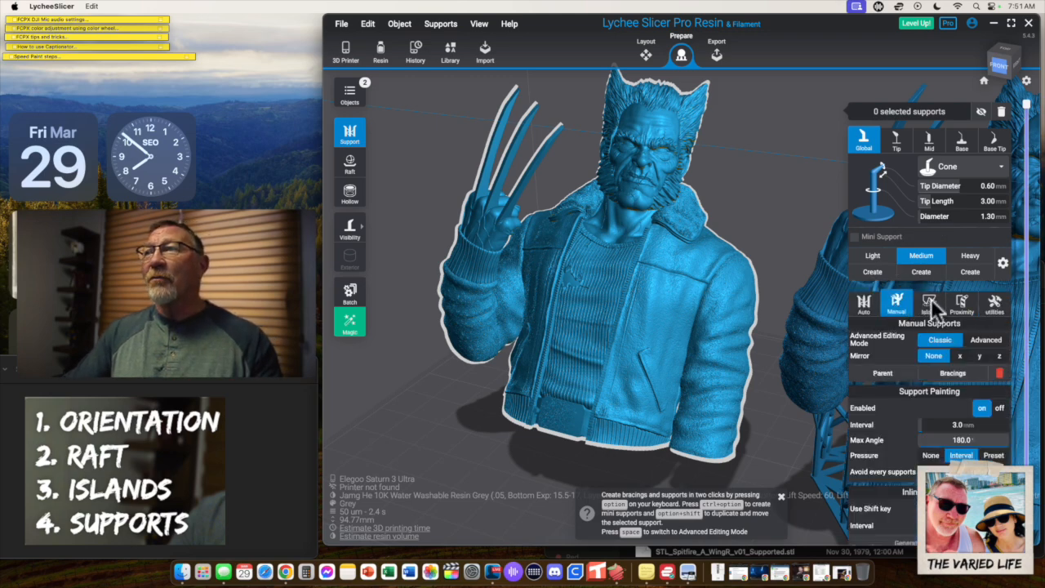
left_click(930, 302)
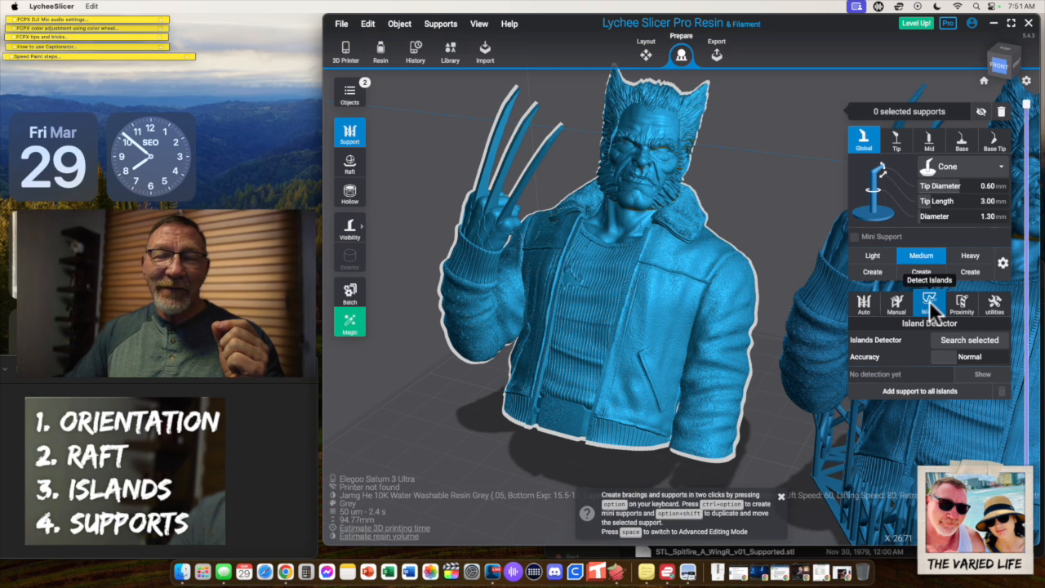
left_click_drag(955, 357, 1007, 358)
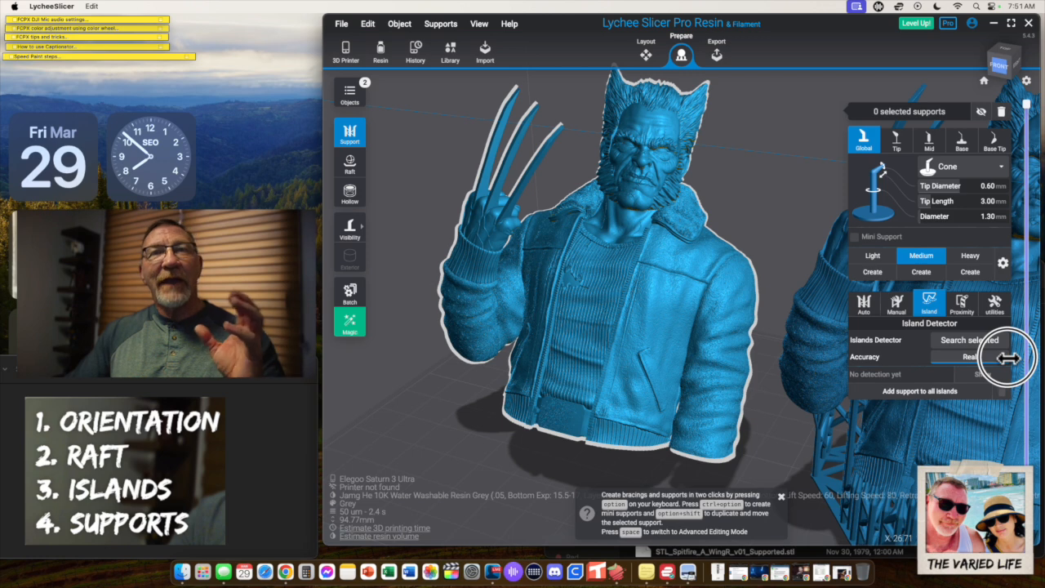
left_click_drag(1007, 357, 984, 358)
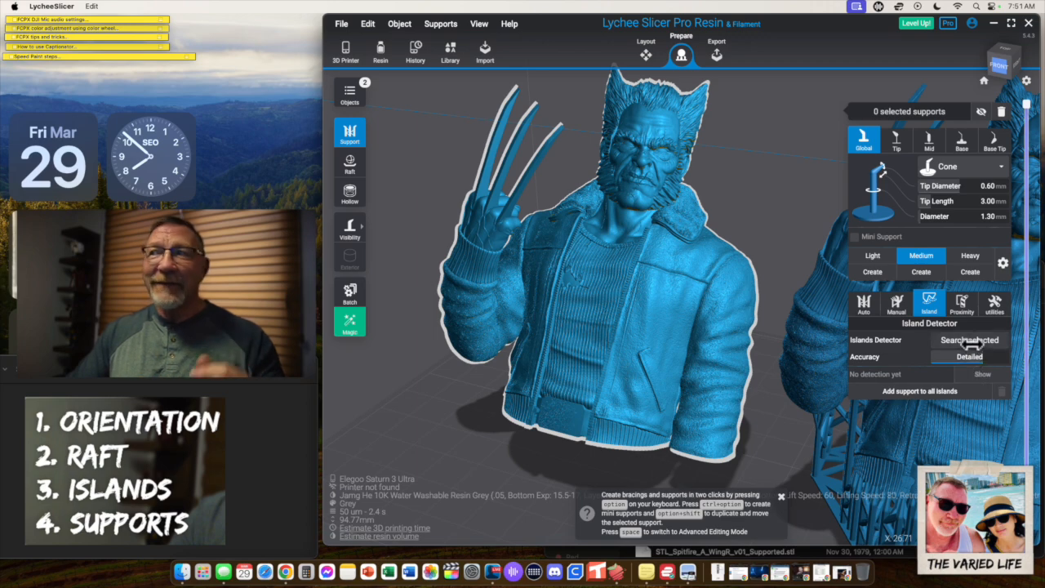
left_click(970, 341)
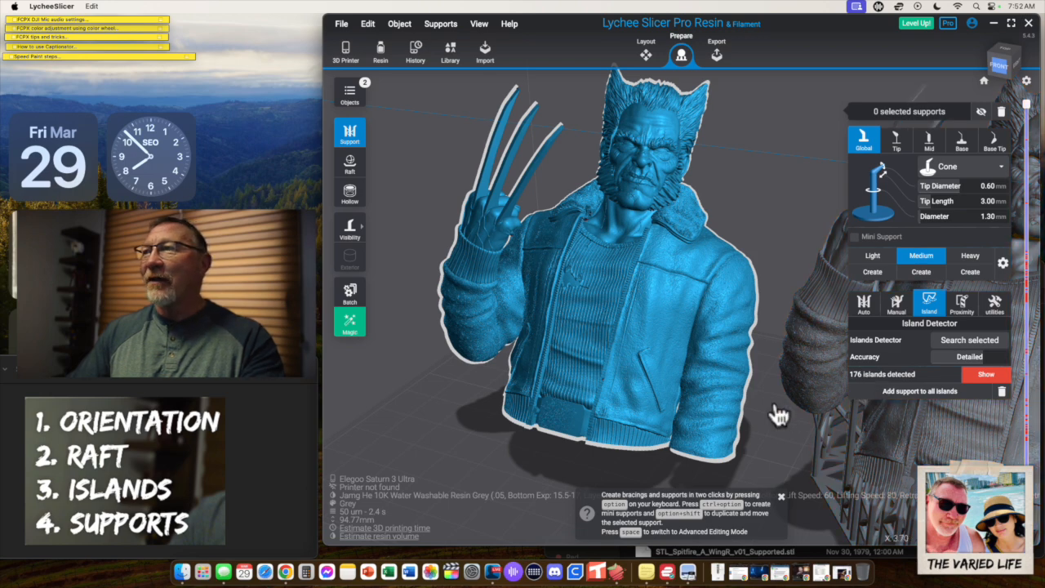
Step: Examine the detected islands on the unsupported bust's jacket hem and lowered sleeve from behind and below
left_click_drag(764, 392, 690, 245)
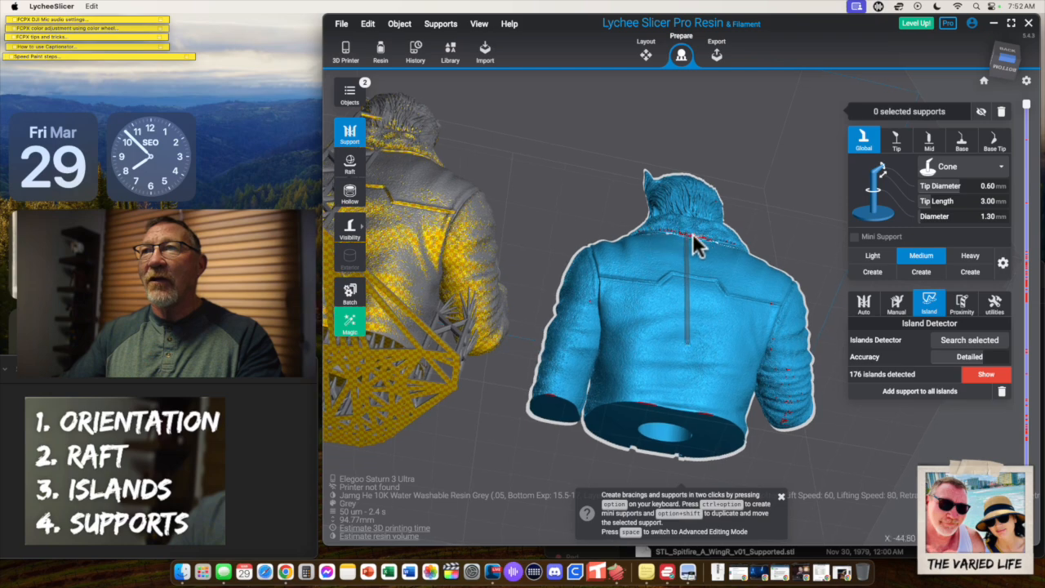
scroll(641, 432, "up", 5)
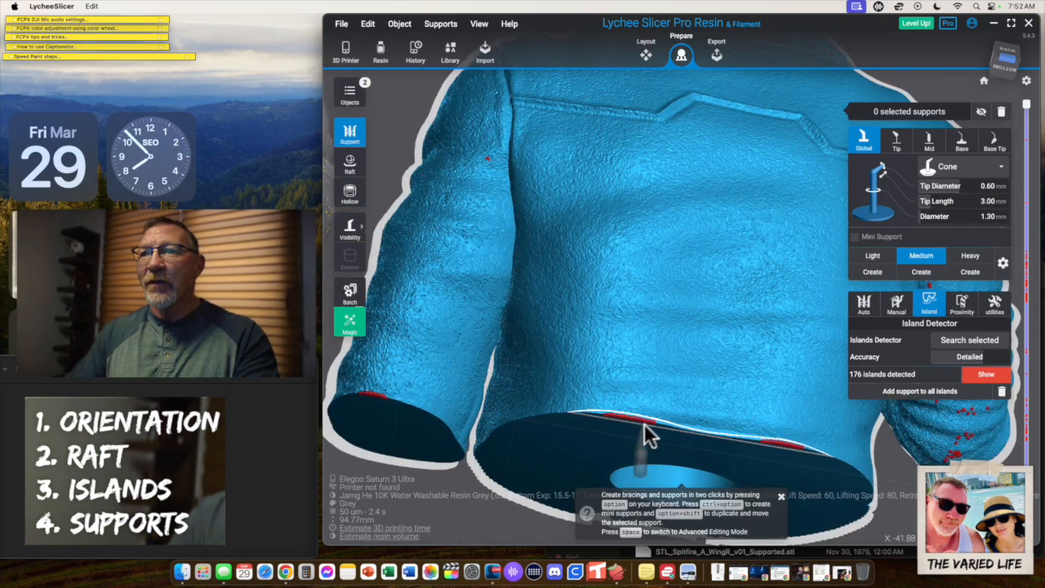
left_click_drag(644, 423, 637, 365)
right_click_drag(637, 365, 734, 250)
left_click_drag(739, 198, 430, 411)
left_click_drag(572, 401, 650, 207)
scroll(709, 345, "right", 5)
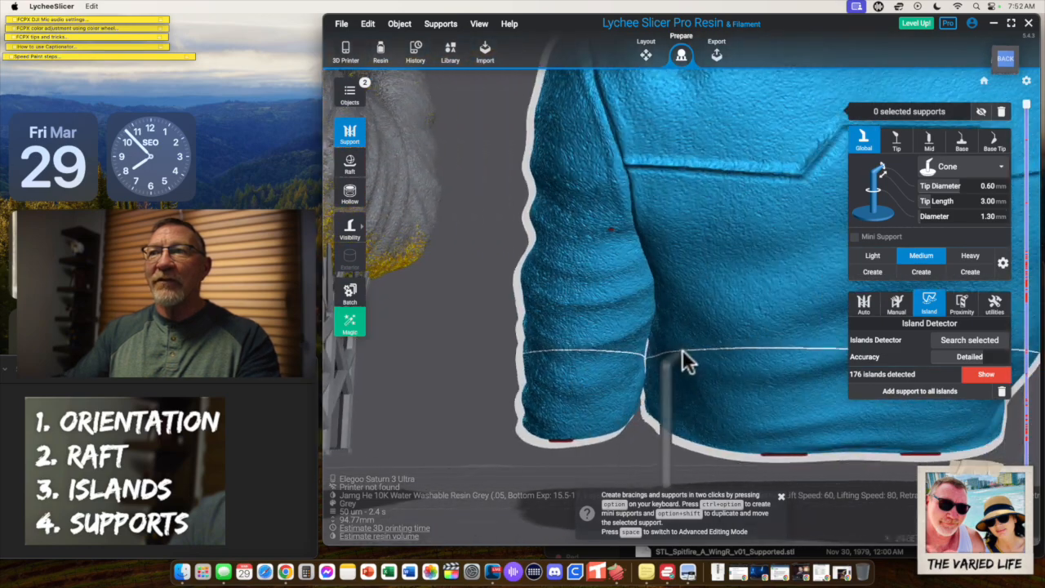
Step: Compare the unsupported bust's lower back edge with the supported sleeve and hem of the pre-supported version
scroll(681, 350, "left", 7)
scroll(676, 346, "left", 6)
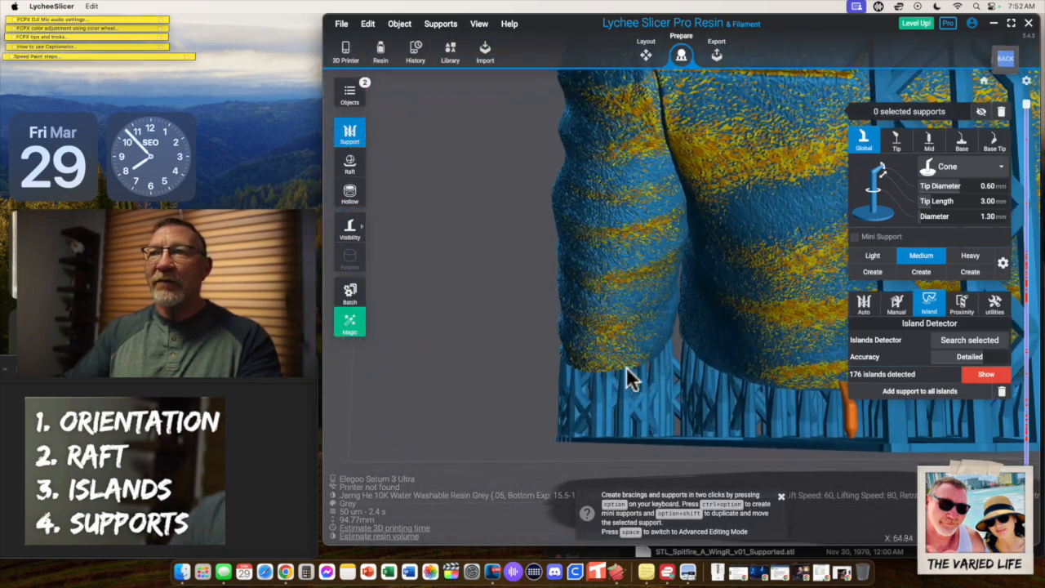
scroll(669, 377, "right", 3)
scroll(668, 377, "right", 8)
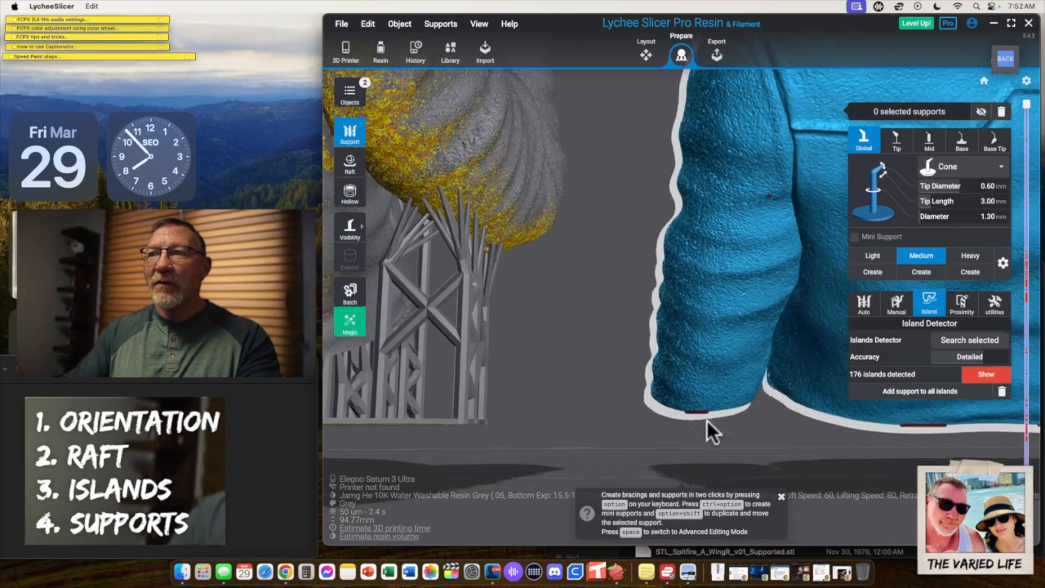
scroll(649, 403, "right", 5)
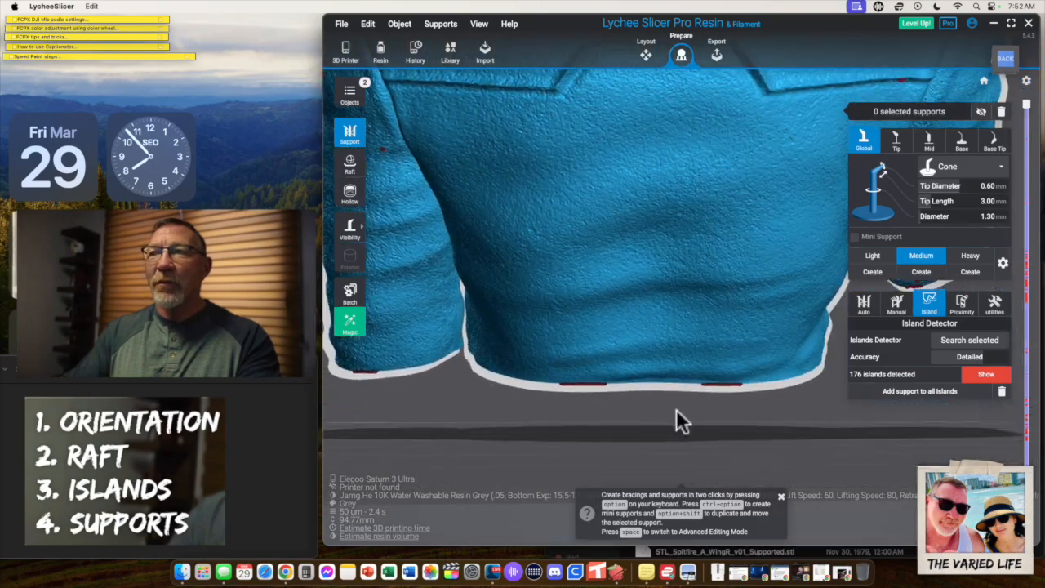
Step: Place a medium support under the jacket hem's island nearest the lowered sleeve, viewed from below at the back
right_click_drag(676, 409, 663, 351)
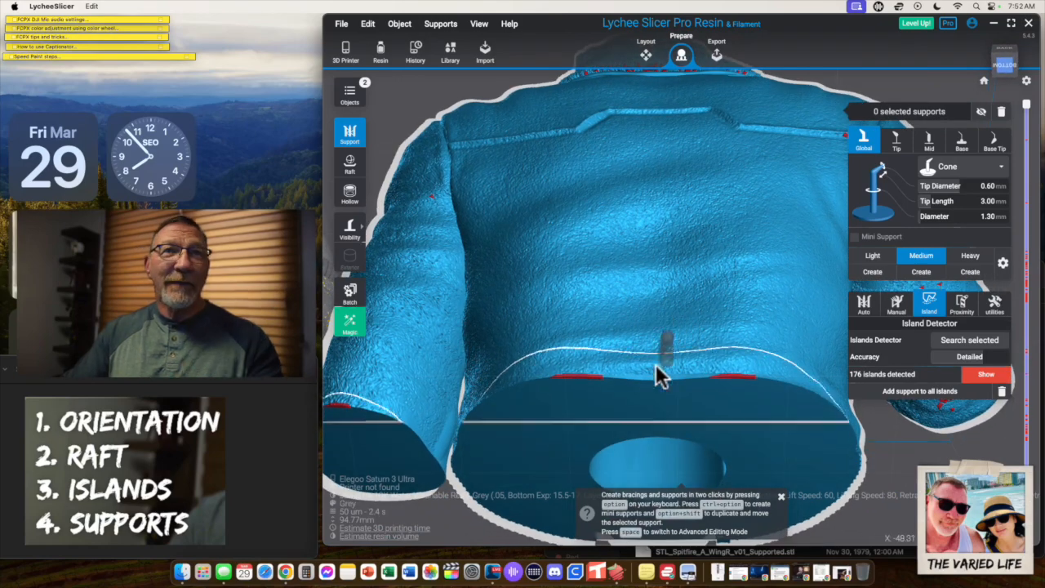
left_click(568, 377)
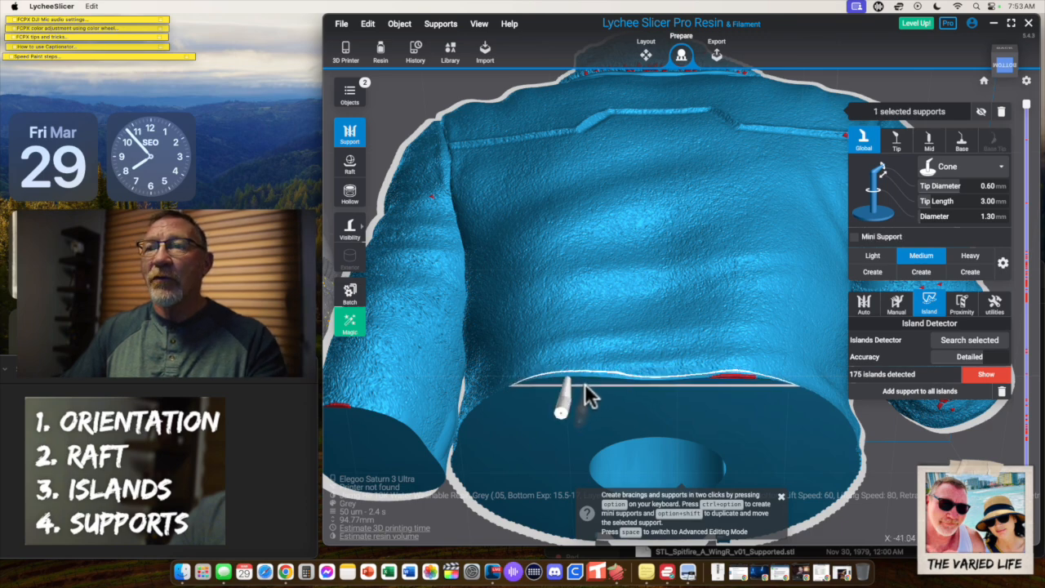
scroll(584, 383, "up", 5)
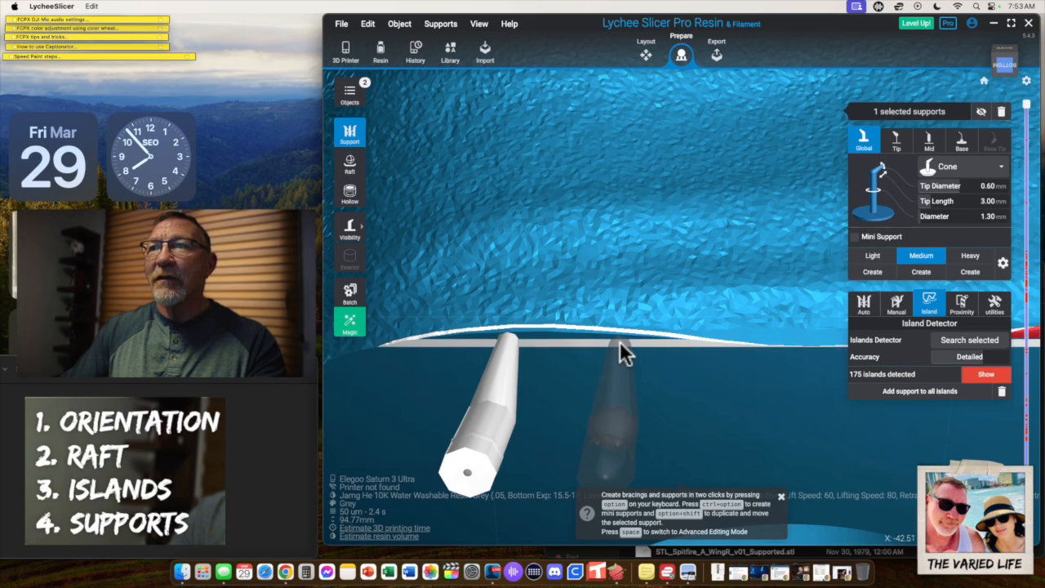
left_click(619, 337)
right_click_drag(659, 373, 662, 403)
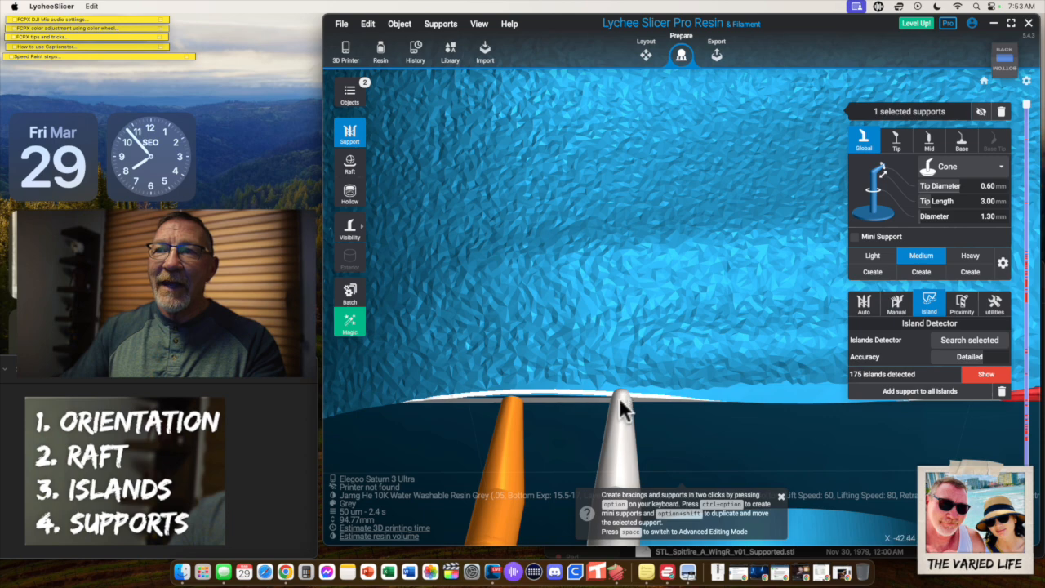
right_click_drag(640, 401, 646, 339)
key("Delete")
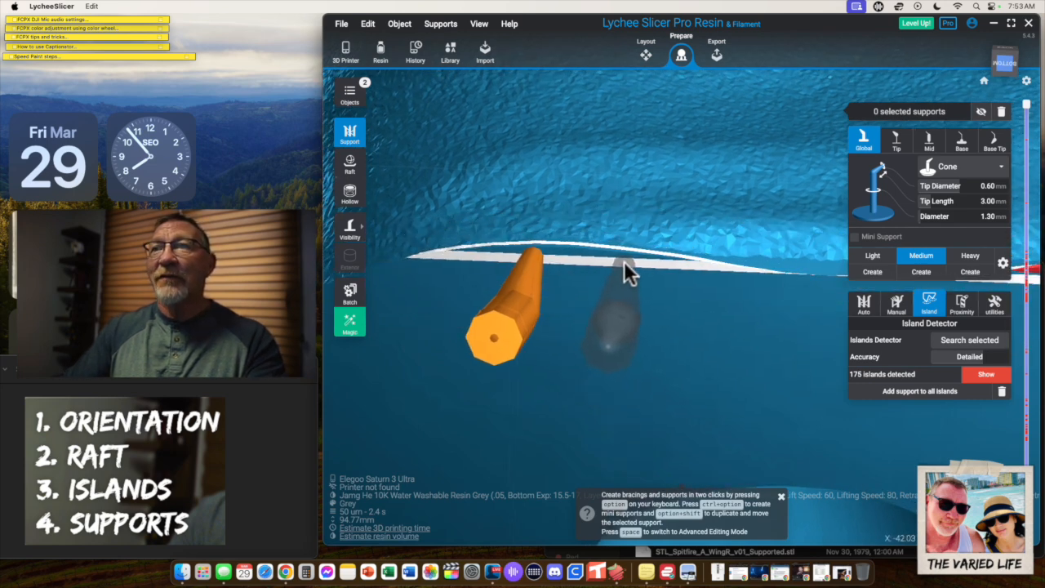
Step: Place a row of medium supports along the jacket's back hem, from the supported island towards the second one
left_click(608, 260)
right_click_drag(610, 261, 616, 296)
left_click(670, 266)
left_click(663, 273)
left_click(625, 289)
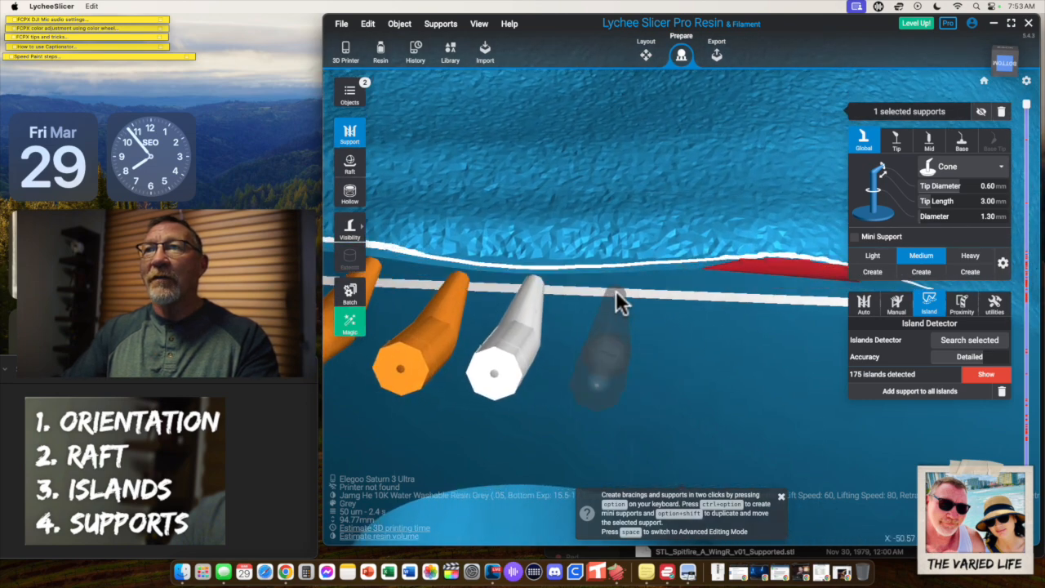
left_click(619, 284)
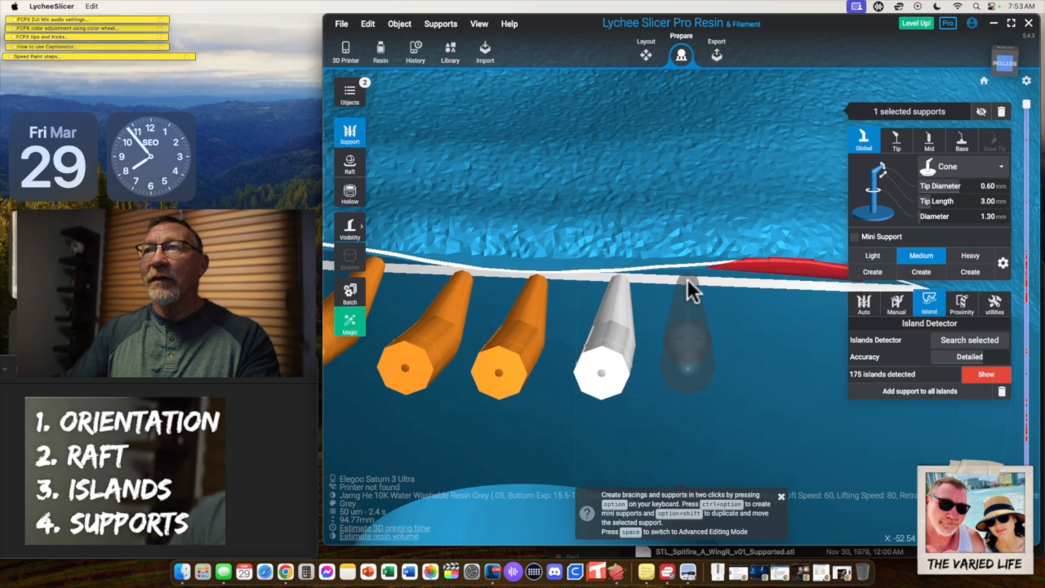
left_click(687, 278)
right_click_drag(704, 280, 687, 261)
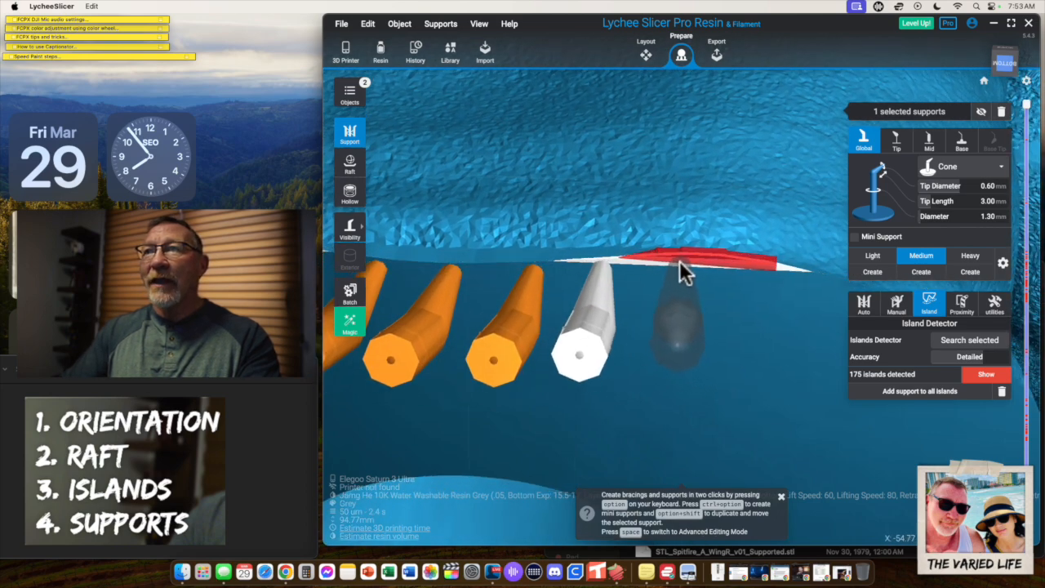
left_click(678, 261)
right_click_drag(678, 262, 702, 333)
key("Delete")
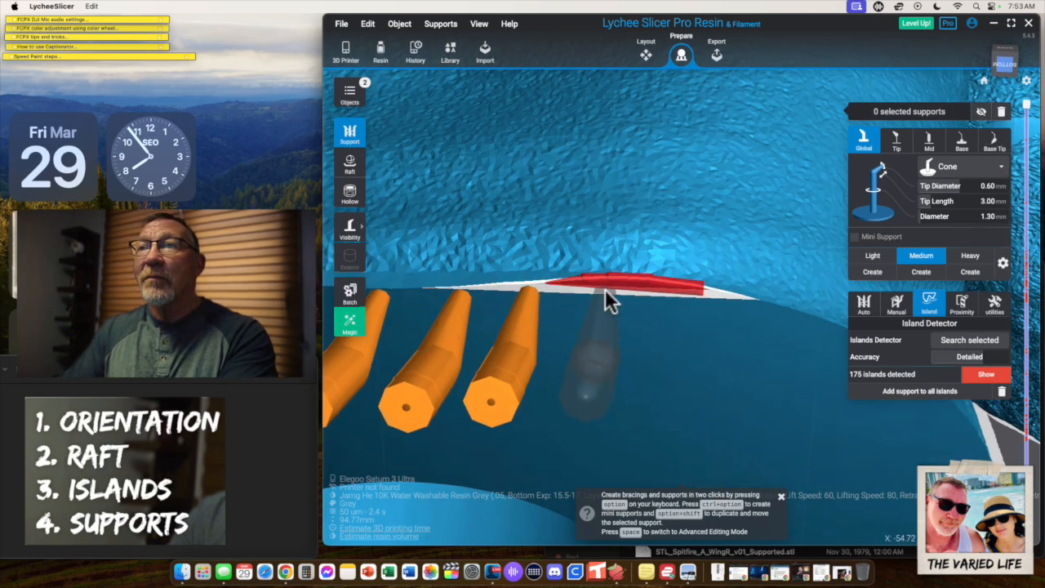
Step: Place a medium support under the second hem island and another just beyond it, and check the row from behind
left_click(604, 291)
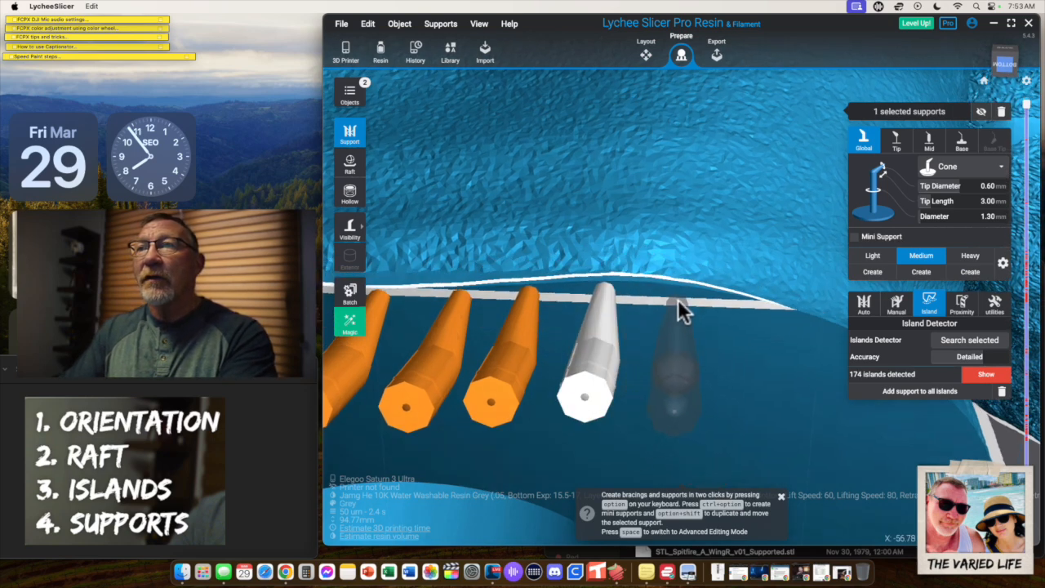
left_click(702, 297)
right_click_drag(707, 325, 737, 420)
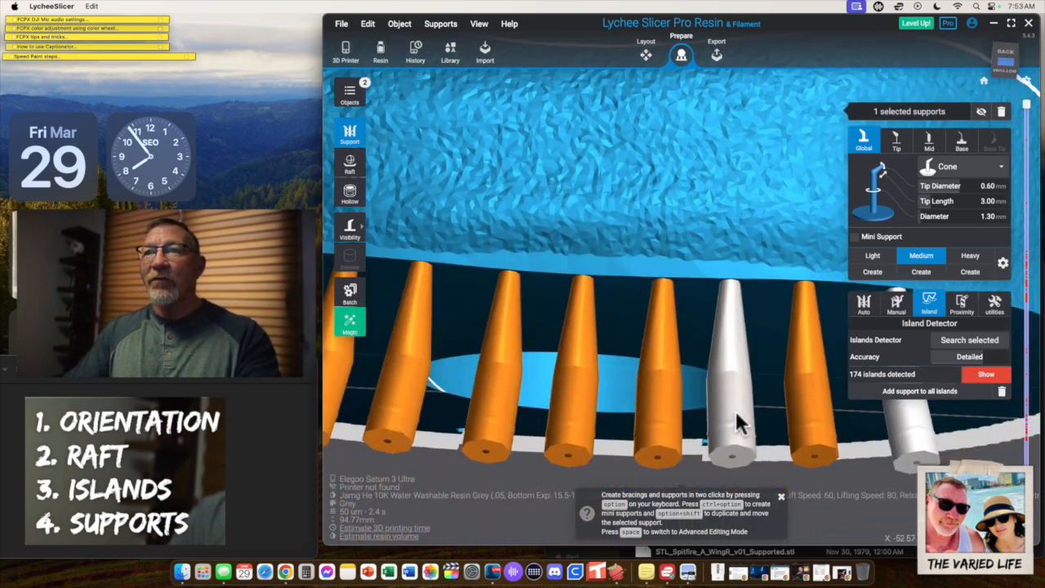
scroll(736, 410, "down", 5)
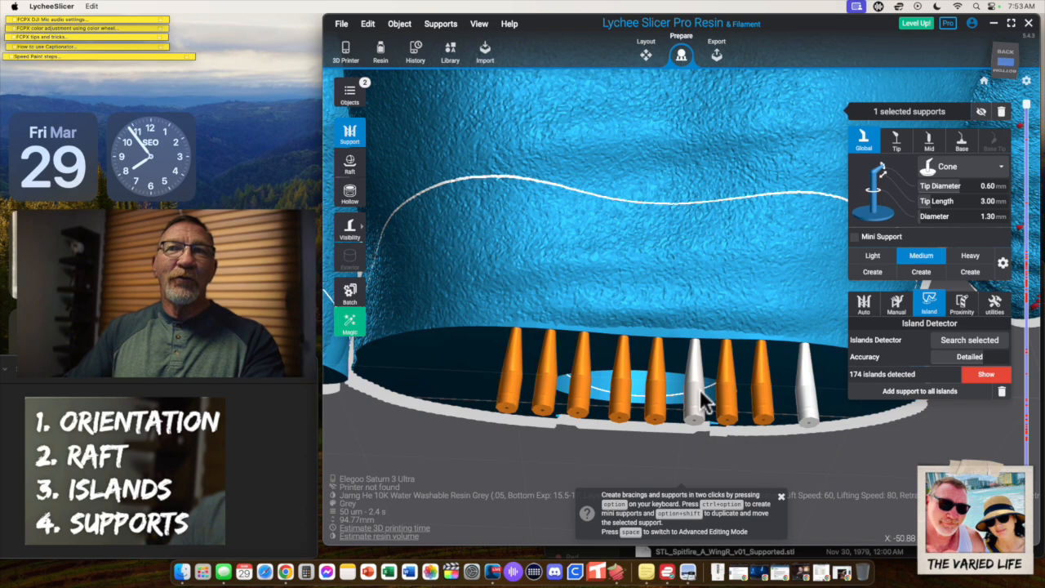
right_click_drag(607, 397, 561, 206)
scroll(541, 272, "up", 5)
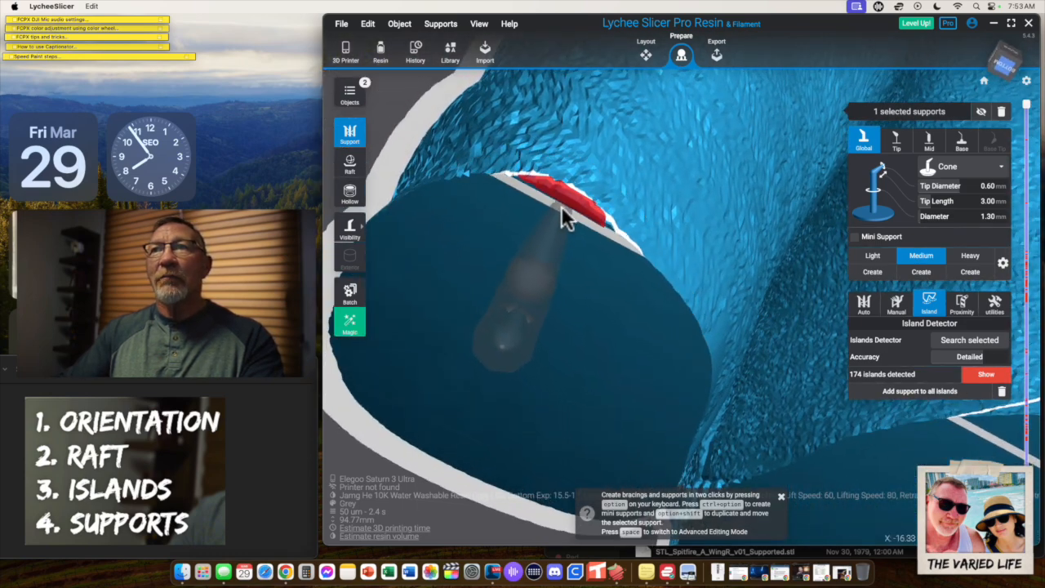
left_click_drag(560, 204, 588, 276)
right_click_drag(588, 275, 567, 284)
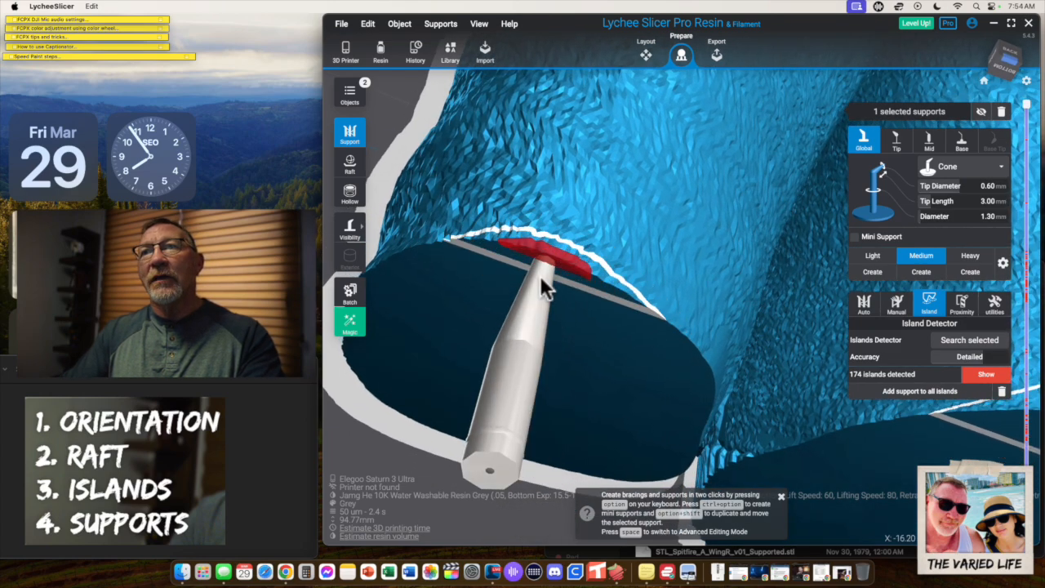
key("Delete")
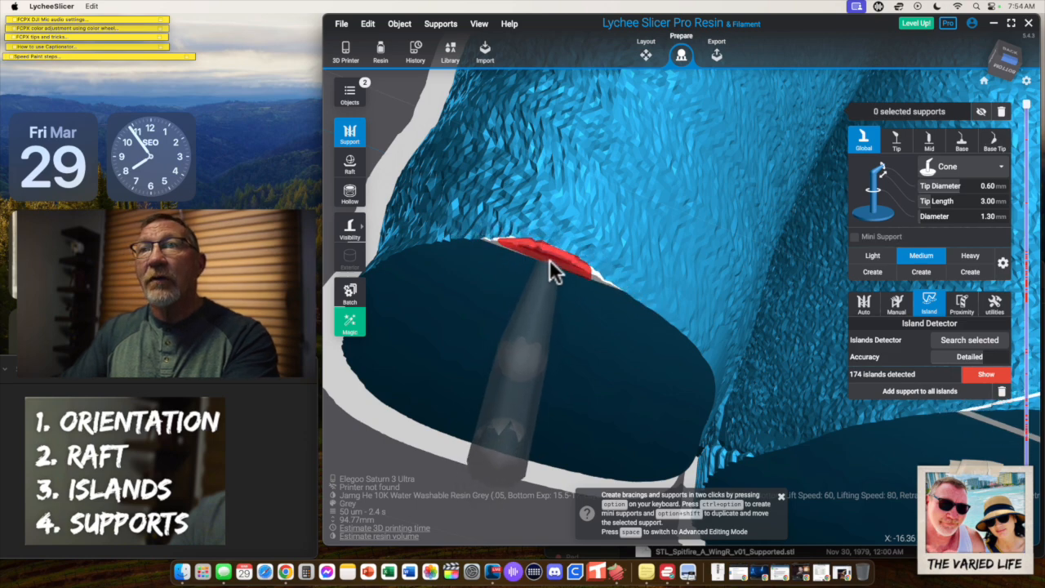
Step: Place four medium supports along the lowered sleeve's lowest edge, one under the island and the others on either side
left_click(550, 260)
right_click_drag(596, 329, 600, 258)
left_click(604, 257)
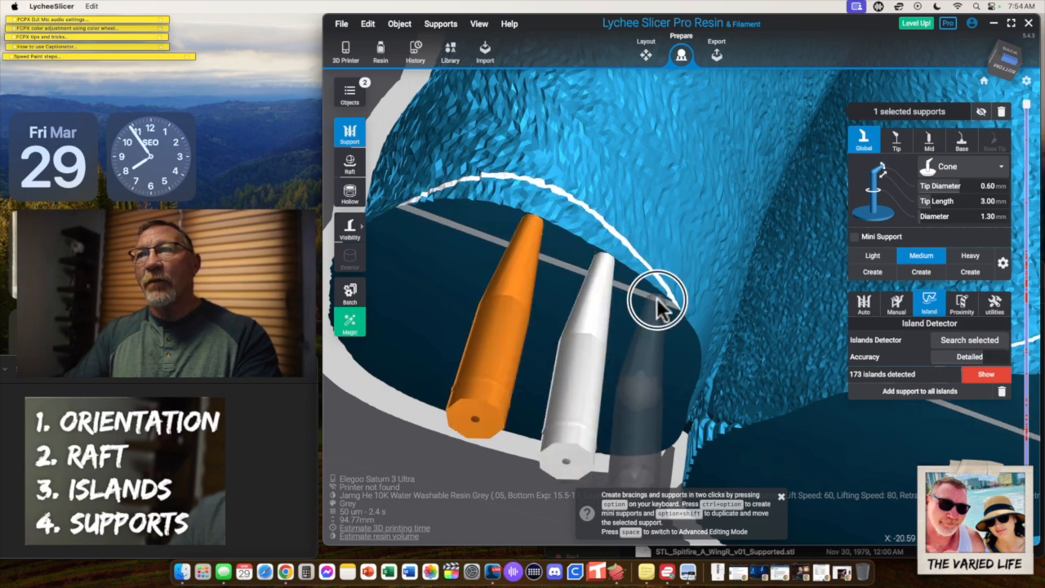
left_click(660, 304)
right_click_drag(679, 371, 507, 193)
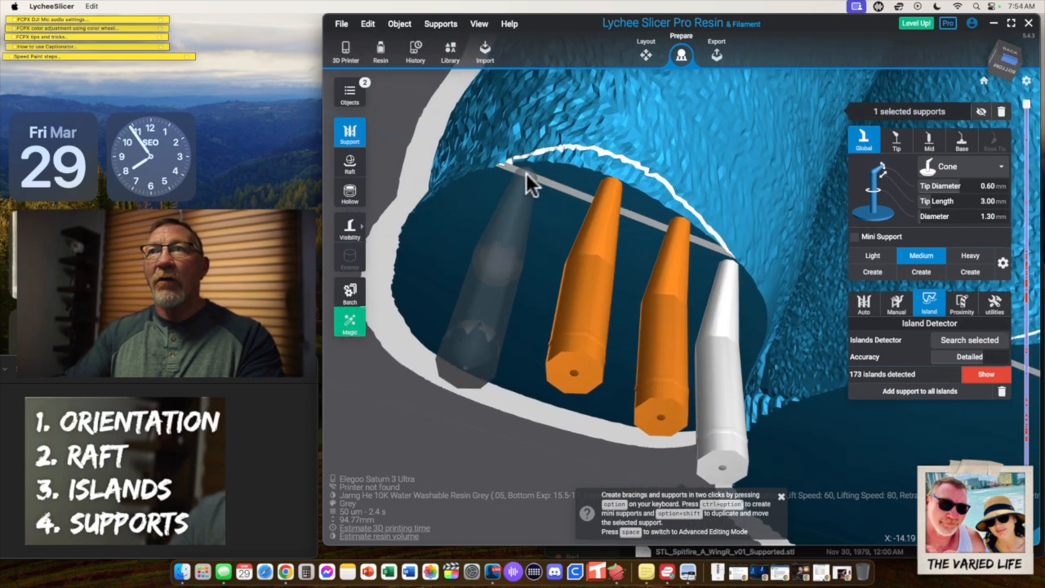
left_click(520, 168)
Step: Check the sleeve supports against the pre-supported bust, and add one more medium support at the row's outer end
right_click_drag(531, 351, 439, 273)
mouse_move(663, 228)
right_mouse_down()
mouse_move(664, 245)
mouse_move(681, 252)
mouse_move(654, 242)
right_mouse_up()
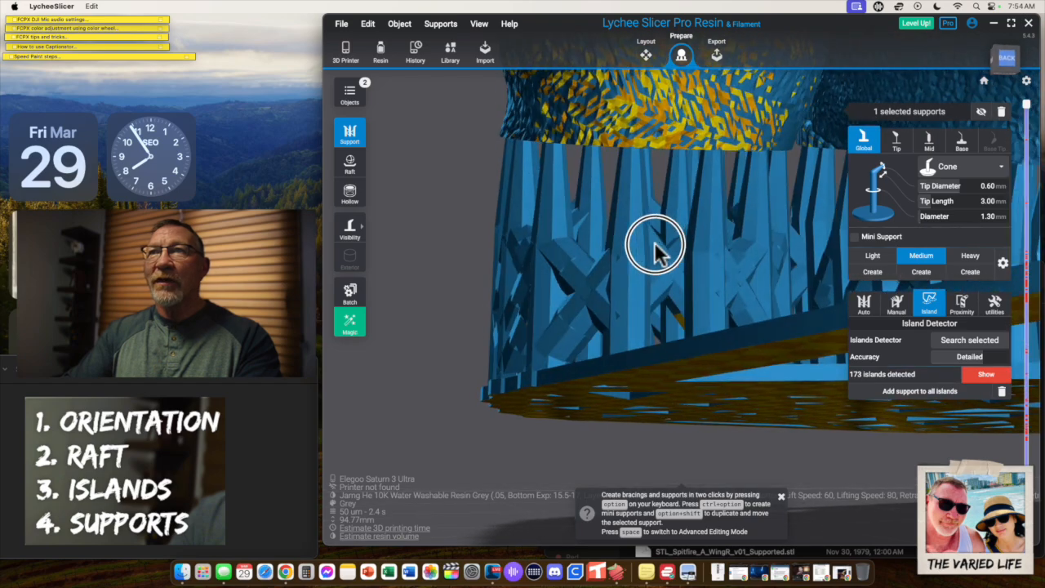
scroll(657, 249, "up", 10)
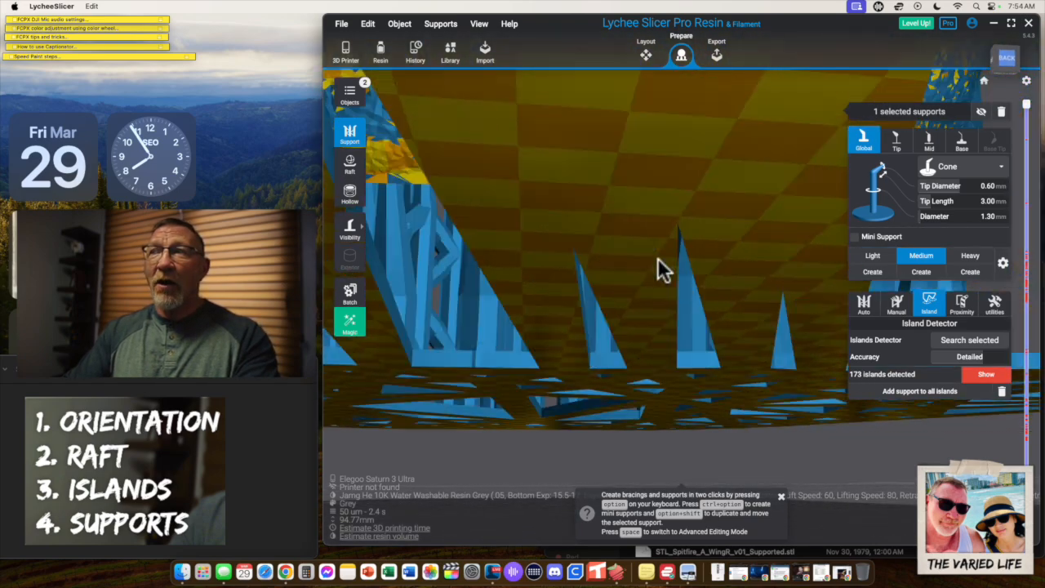
scroll(658, 257, "down", 10)
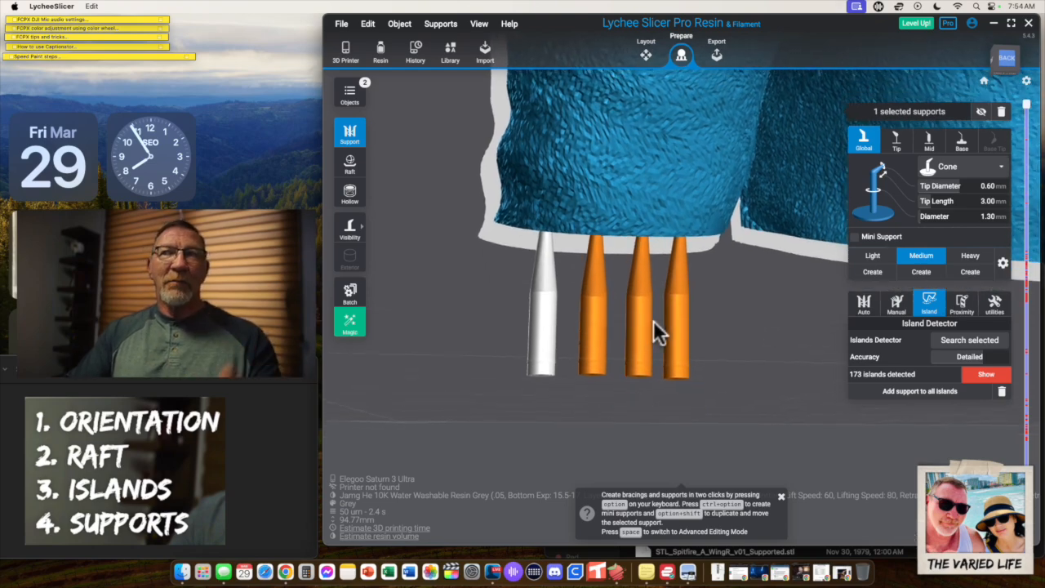
left_click_drag(497, 281, 583, 227)
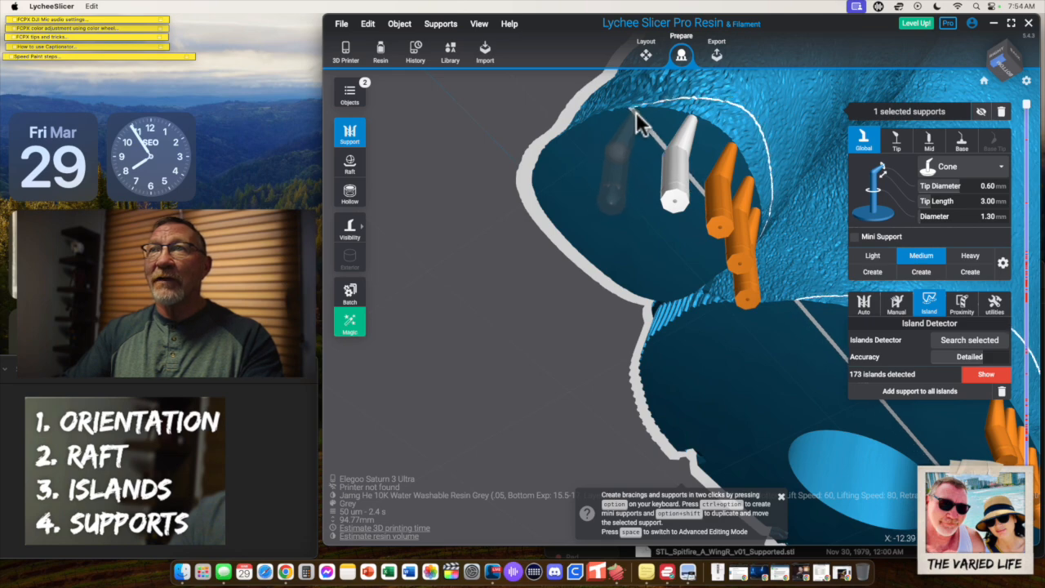
left_click_drag(620, 130, 600, 131)
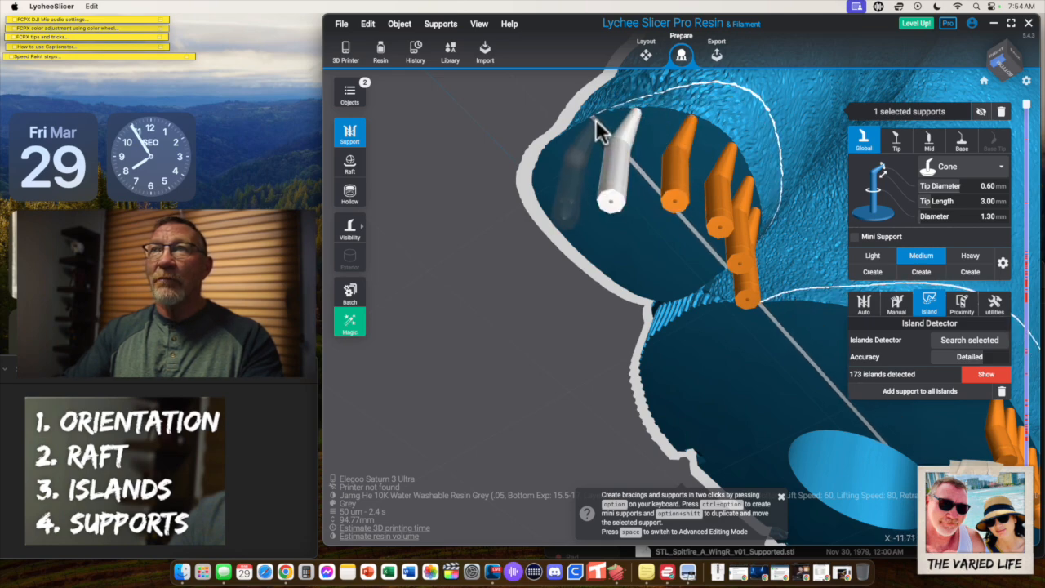
Step: Check both support rows from behind, and lower the layer view to where the raised arm's elbow begins
right_click_drag(582, 262, 865, 368)
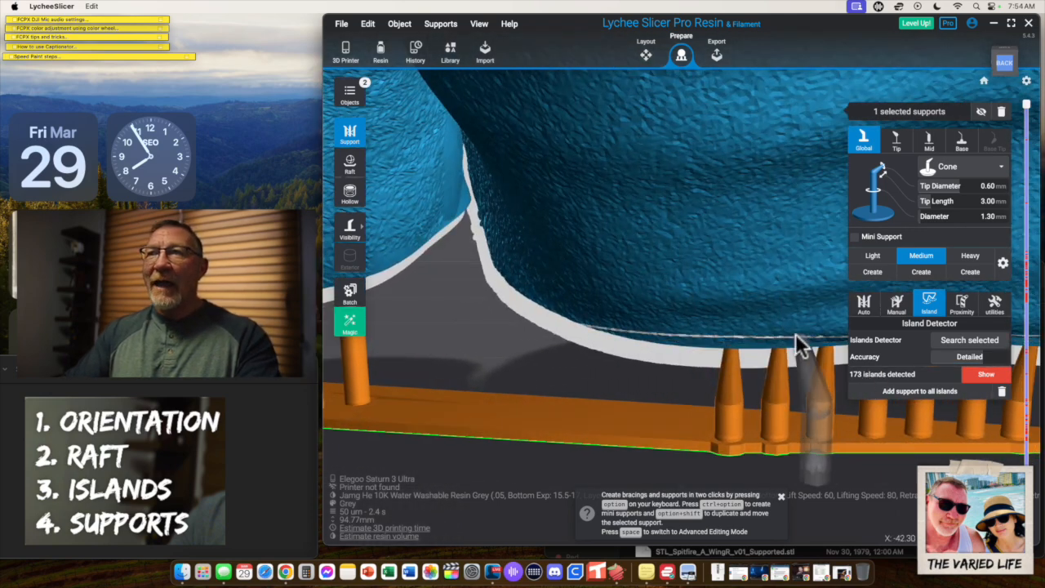
scroll(797, 338, "down", 5)
middle_click_drag(821, 349, 637, 366)
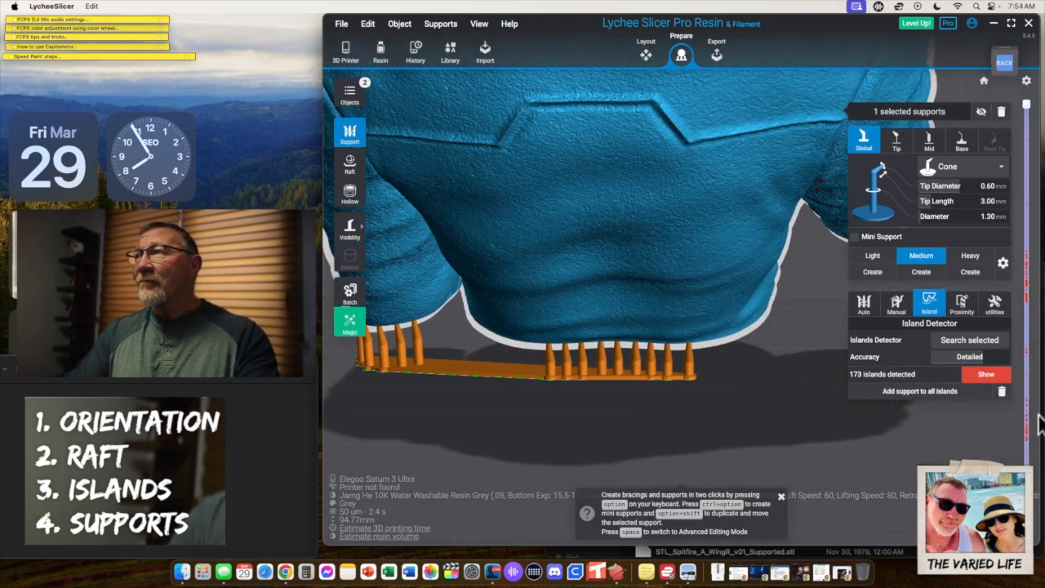
left_click_drag(1027, 108, 1032, 445)
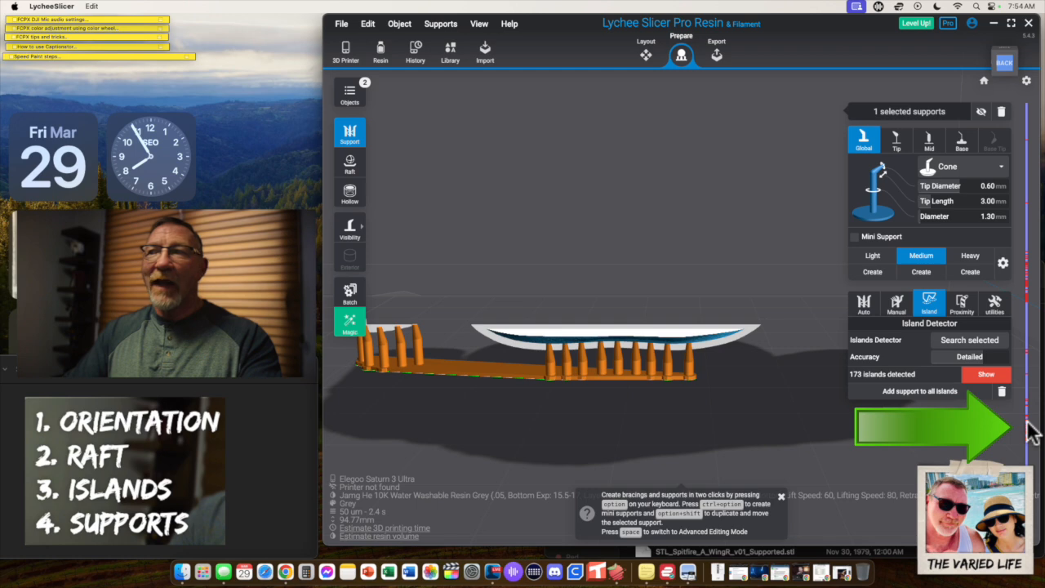
left_click_drag(1027, 477, 1026, 431)
Step: Place a medium support under the lowest island of the raised arm's elbow and convert it to a pillar
right_click_drag(821, 222, 731, 237)
left_click_drag(700, 278, 667, 238)
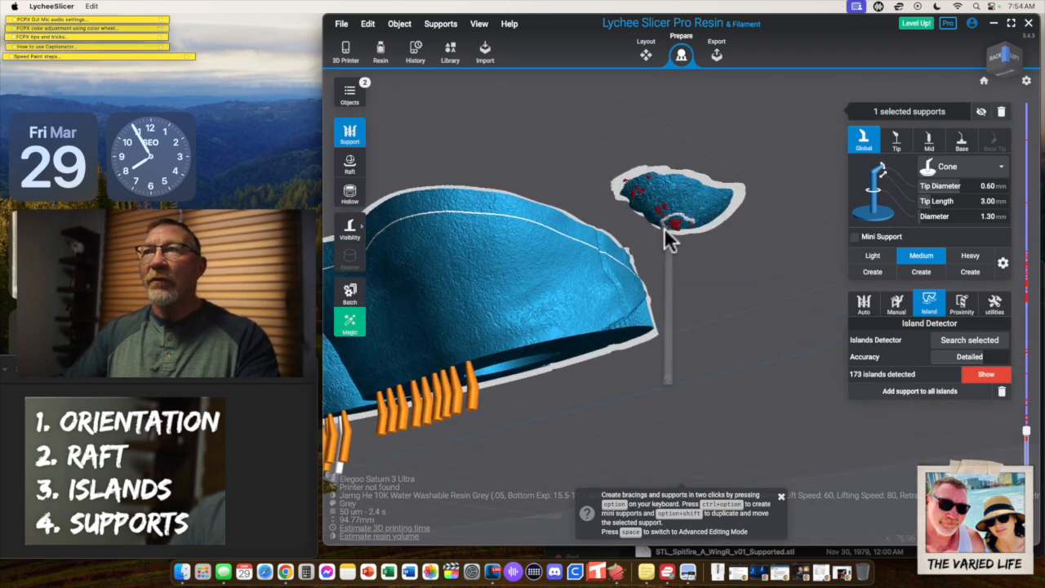
scroll(664, 230, "up", 8)
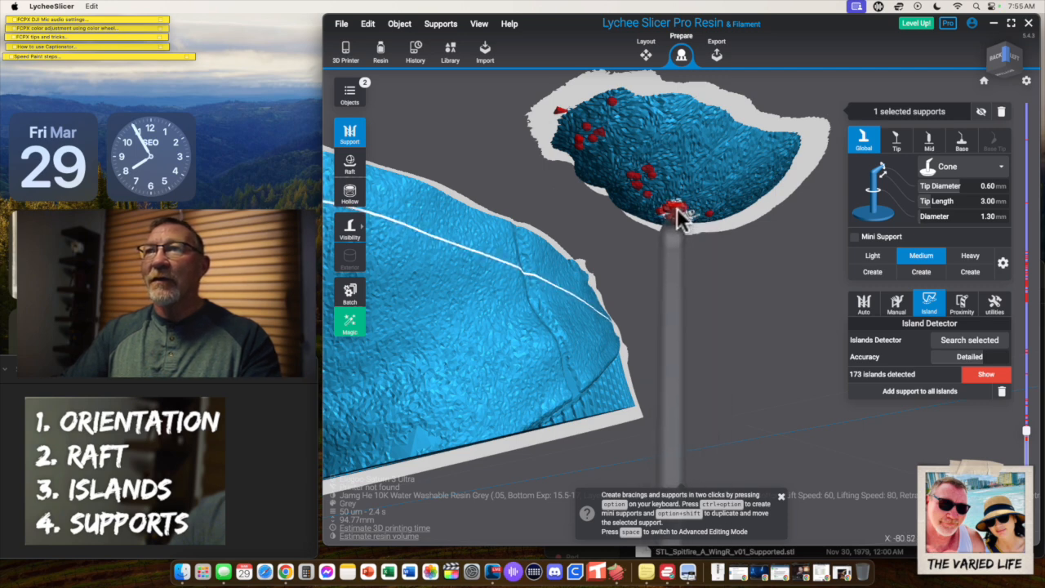
right_click(685, 268)
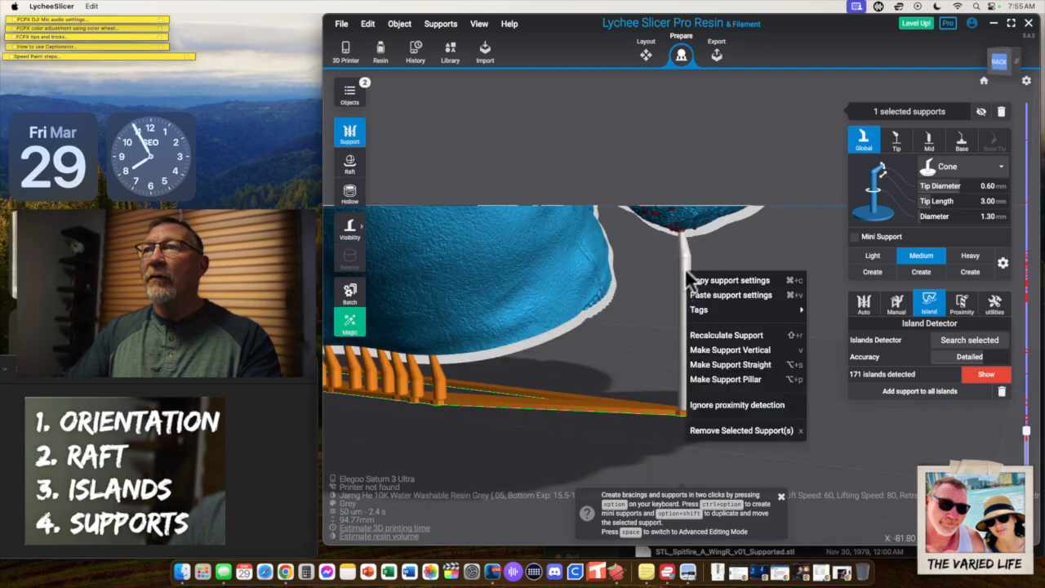
left_click(727, 379)
right_click_drag(683, 273, 717, 270)
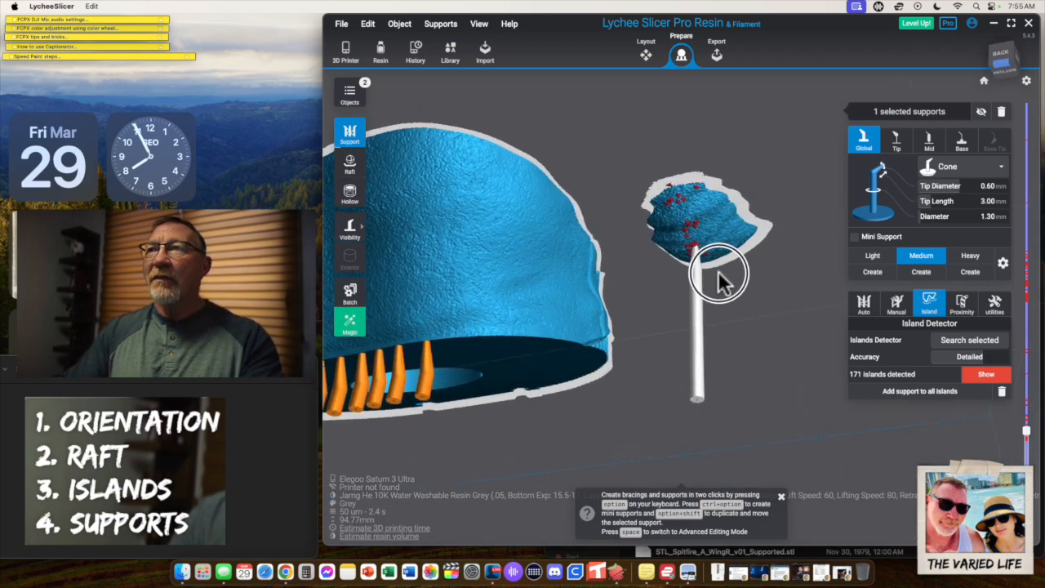
Step: Branch medium mini supports from the raised arm's elbow pillar to the surrounding islands on the elbow's underside
scroll(718, 272, "up", 5)
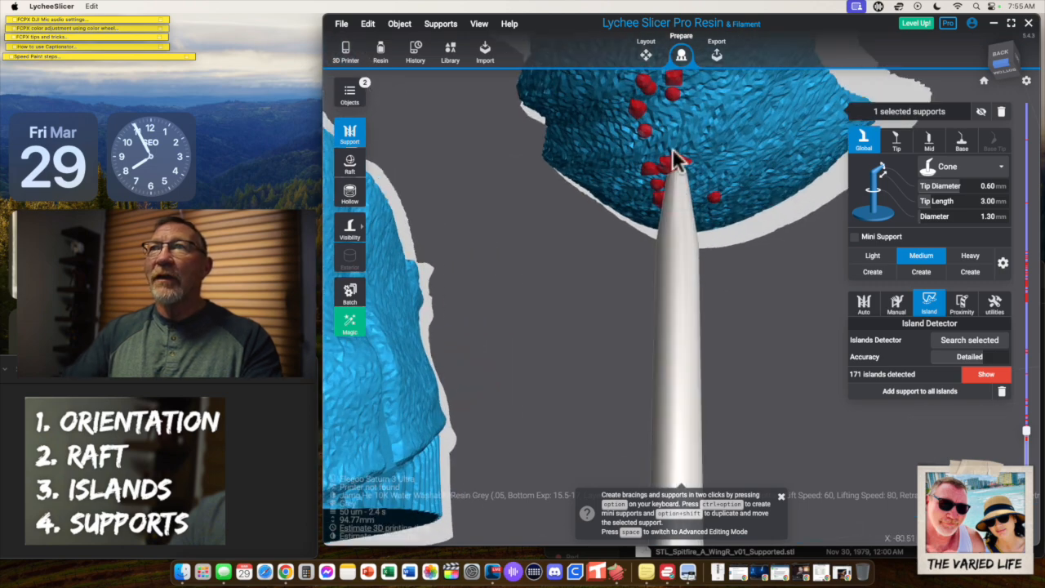
middle_click_drag(748, 265, 736, 305)
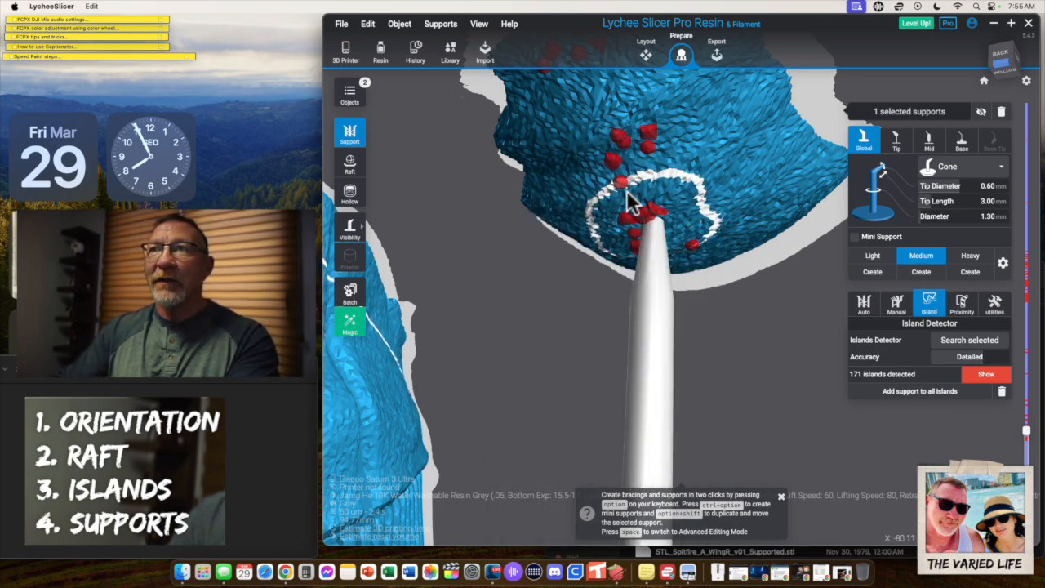
left_click(650, 327, "alt")
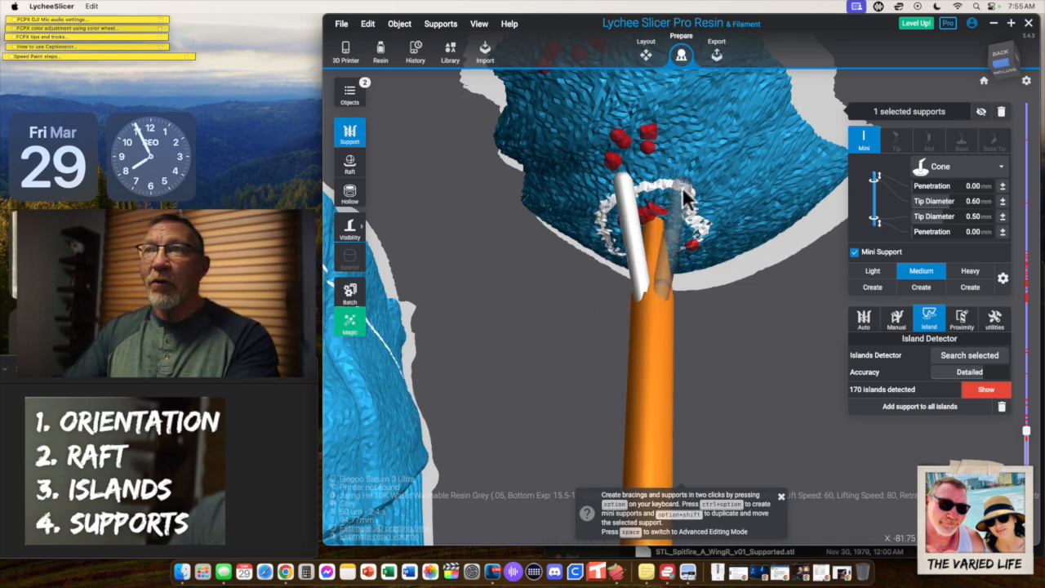
left_click(651, 145)
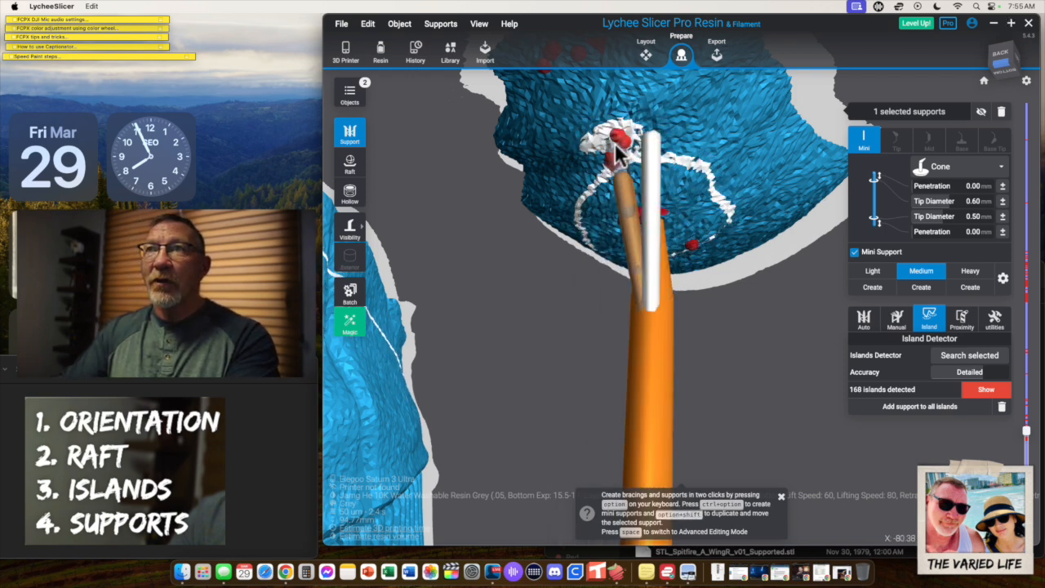
left_click(619, 139)
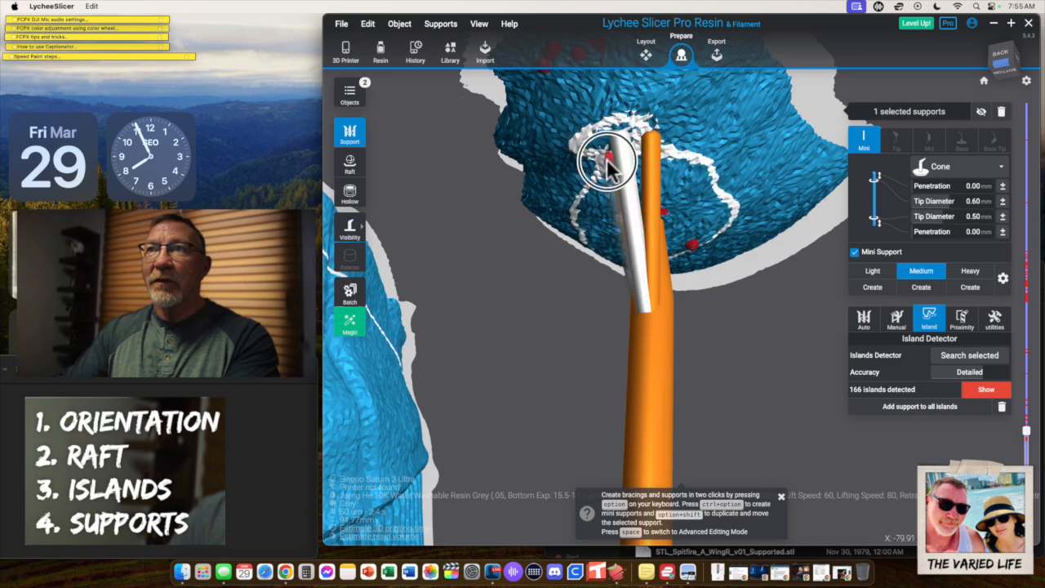
left_click(607, 160)
left_click(693, 243)
right_click_drag(728, 276, 684, 278)
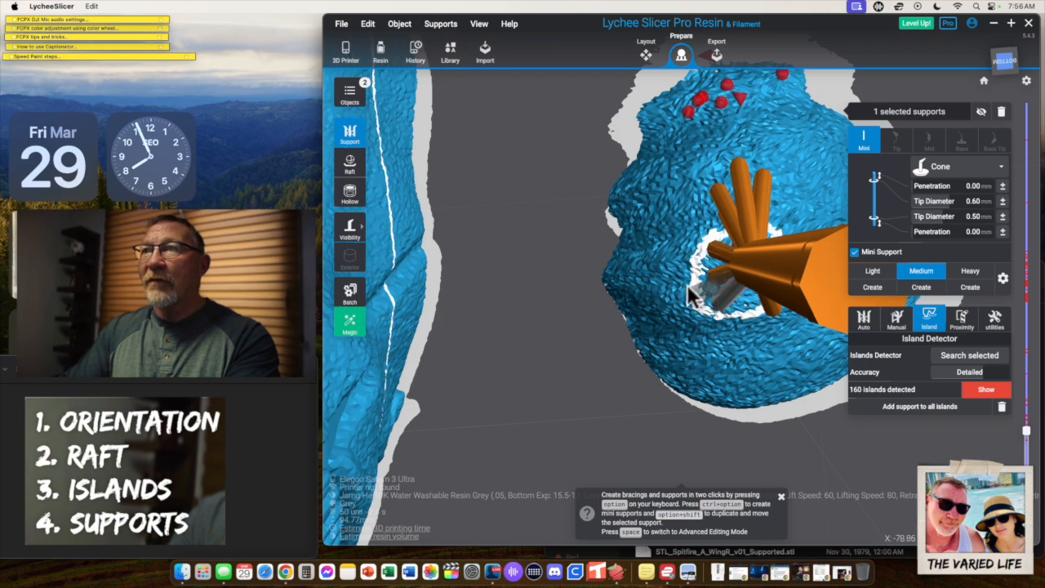
Step: Fan further mini supports out from the same pillar to the elbow surface all around it
left_click(666, 229, "alt+shift")
left_click(667, 299, "alt+shift")
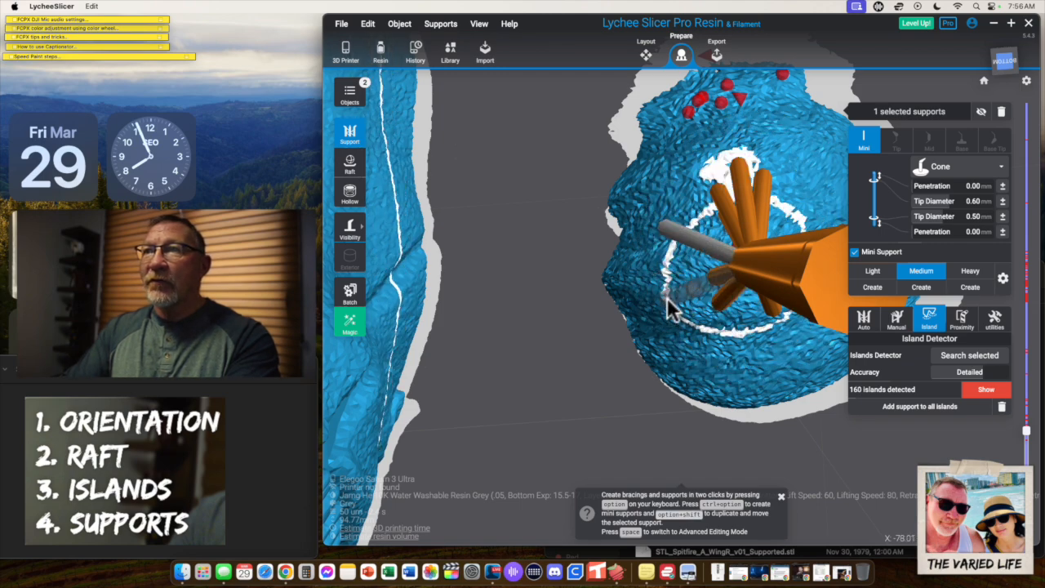
left_click(741, 363, "alt+shift")
left_click(779, 361, "alt+shift")
right_click_drag(780, 361, 714, 260)
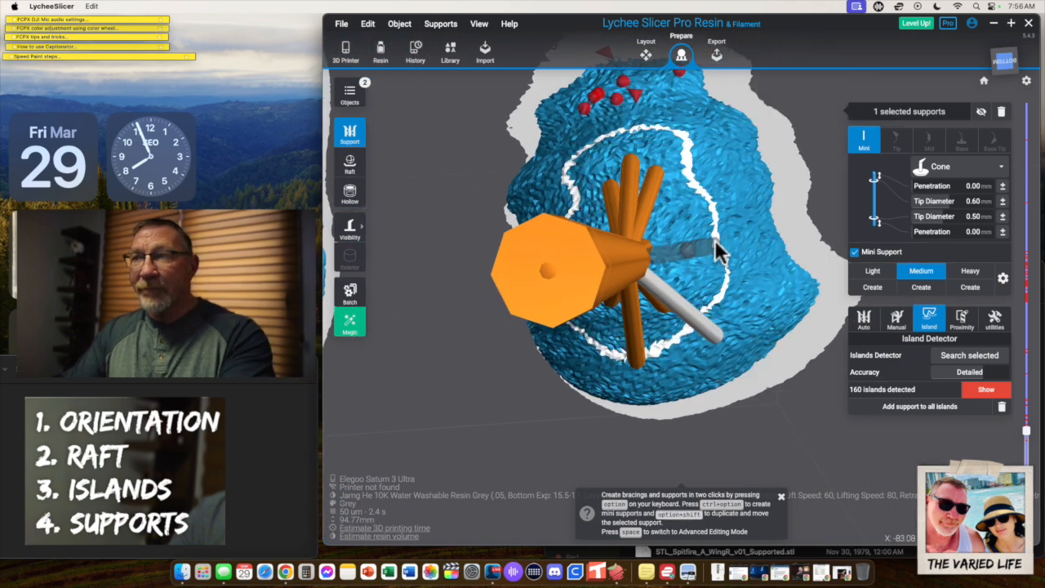
right_click_drag(698, 205, 739, 204)
Step: Raise the layer view and support the next islands up the elbow with a second pillar and medium mini supports branching from it
left_click_drag(1026, 430, 1026, 410)
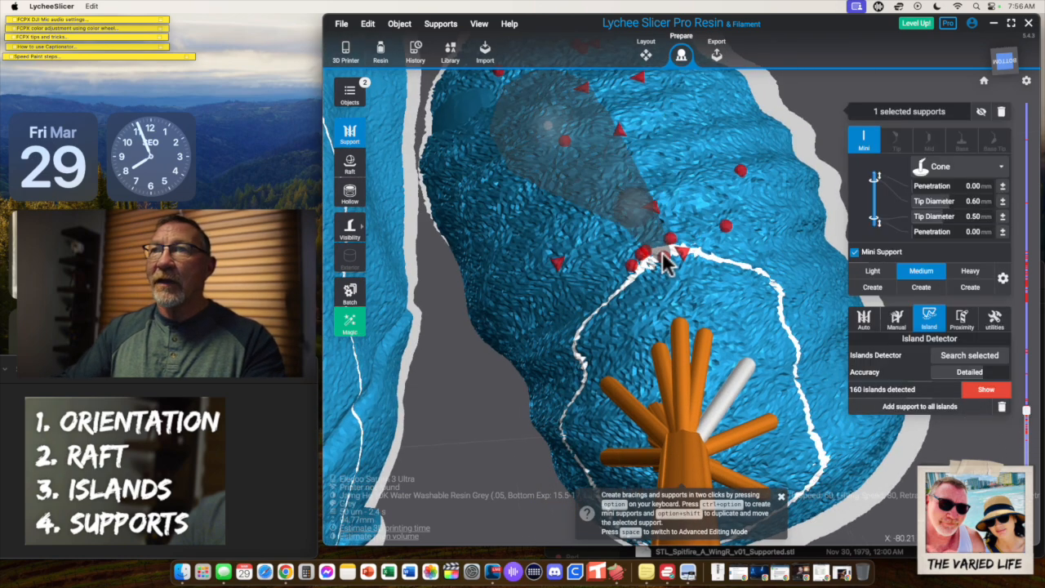
left_click(664, 263)
left_click(558, 262)
left_click(625, 315)
left_click(754, 281)
left_click(741, 171)
right_click_drag(749, 201, 742, 431)
left_click(685, 249)
left_click(626, 252)
left_click(606, 331)
left_click(746, 249)
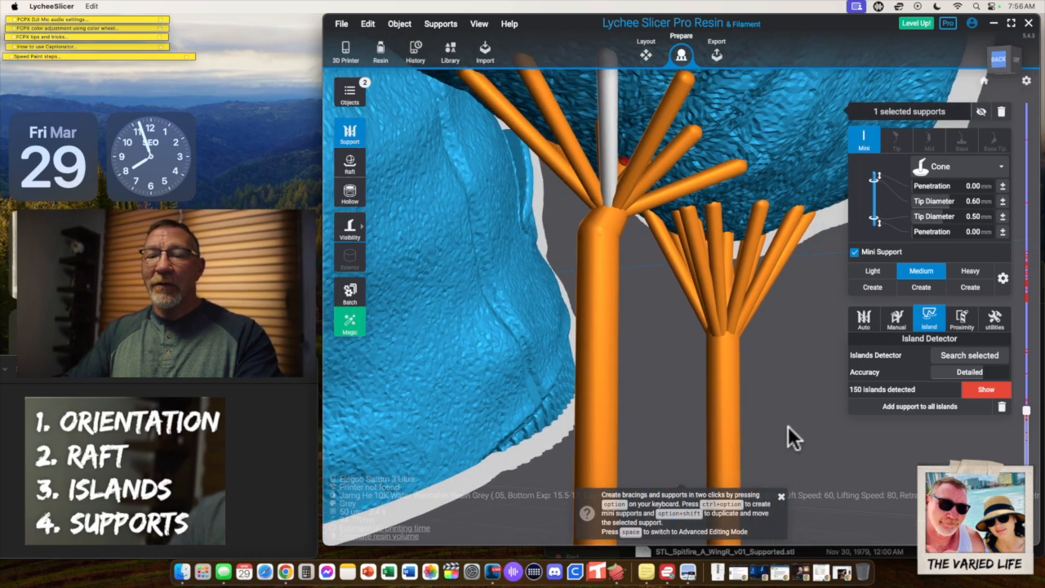
Step: Raise the layer view and examine how the pre-supported bust's elbow is supported and braced
scroll(788, 425, "down", 3)
right_click_drag(788, 425, 767, 407)
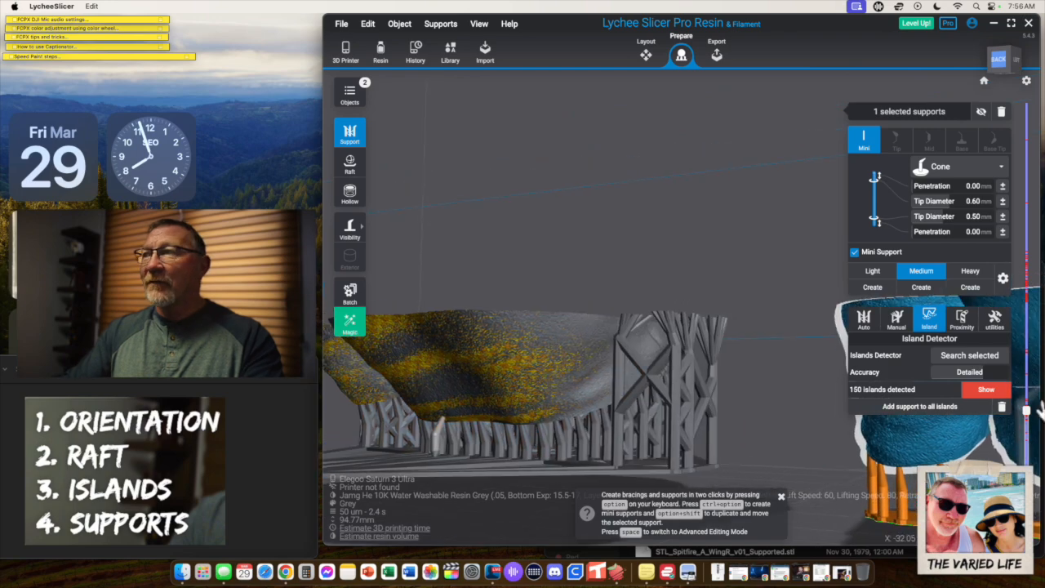
left_click_drag(1027, 410, 1012, 353)
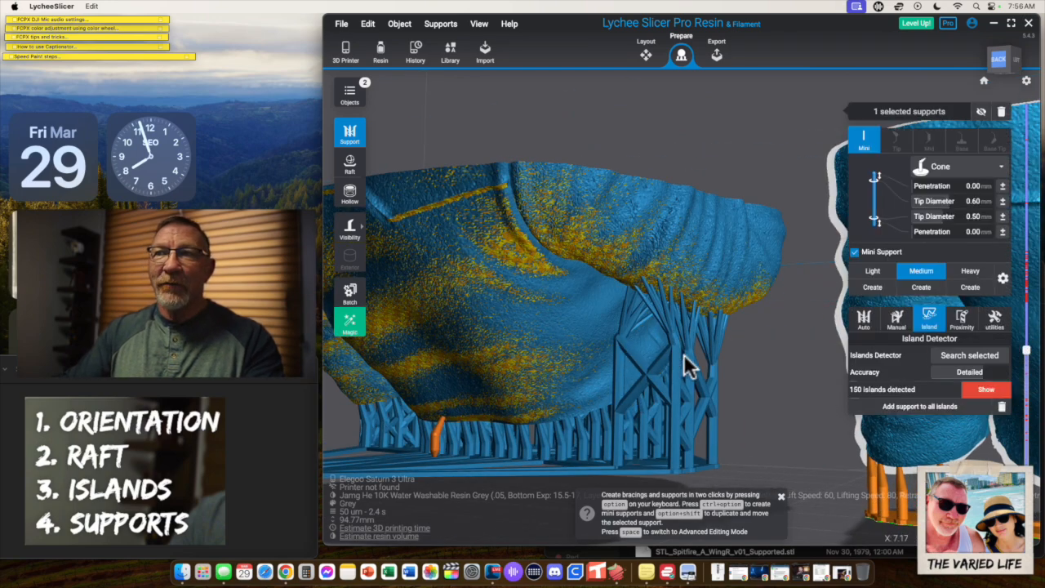
right_click_drag(754, 375, 747, 303)
right_click_drag(759, 363, 660, 391)
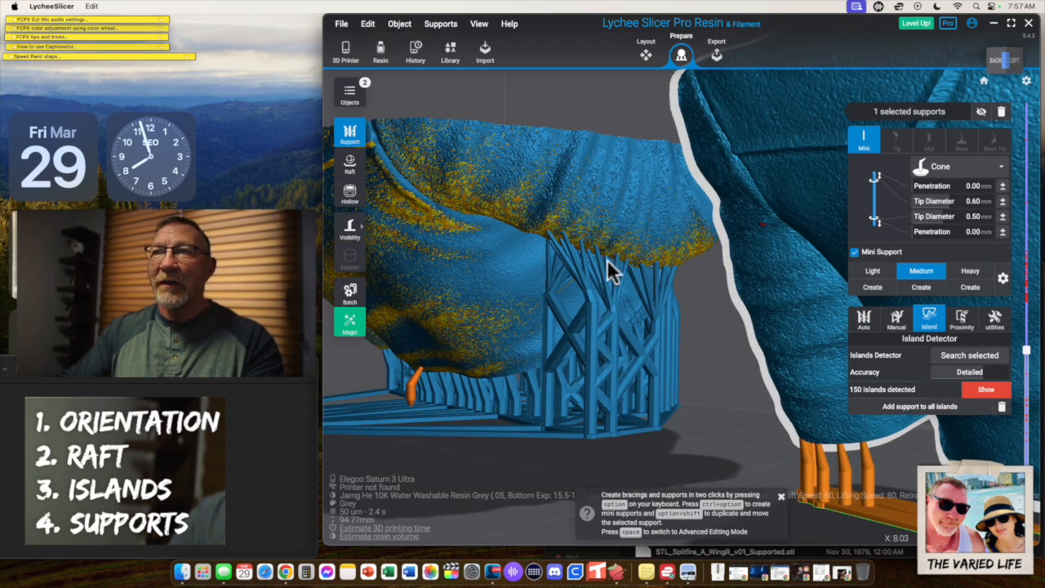
right_click_drag(632, 320, 614, 204)
Step: Add one more mini support from the elbow pillars on the side facing the torso
right_click_drag(593, 245, 779, 211)
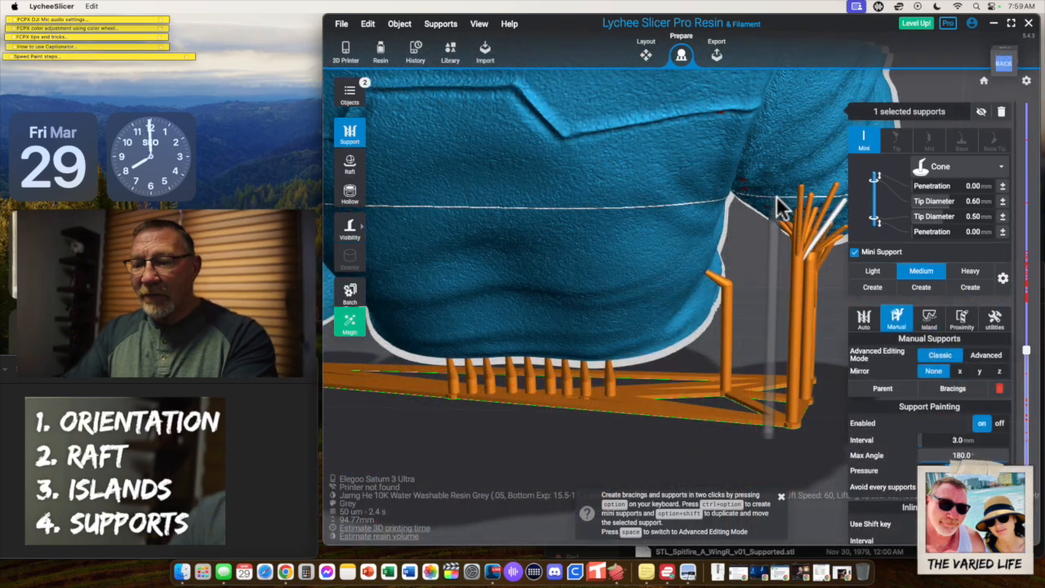
left_click(788, 200)
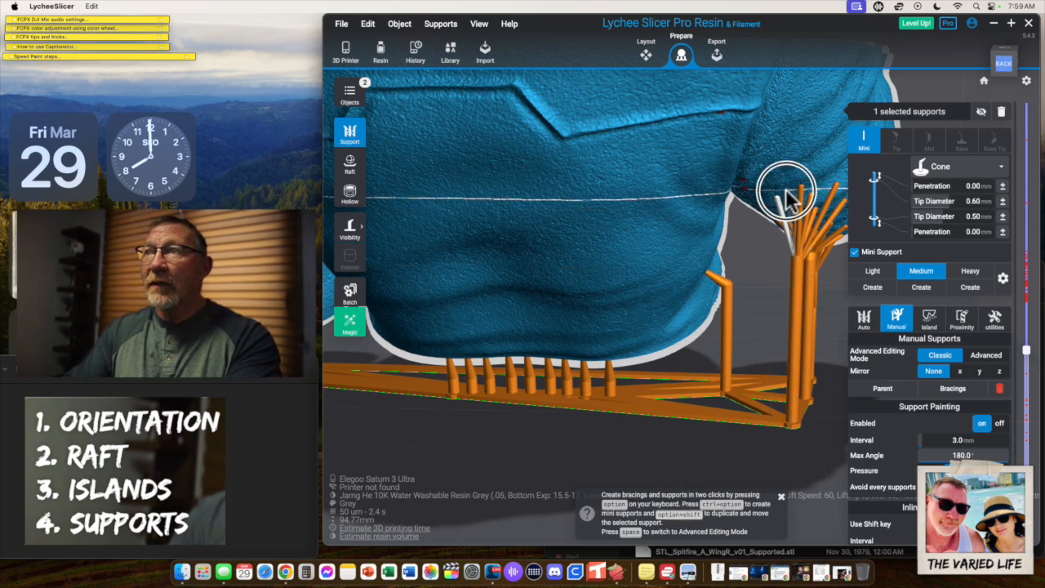
right_click_drag(790, 364, 639, 276)
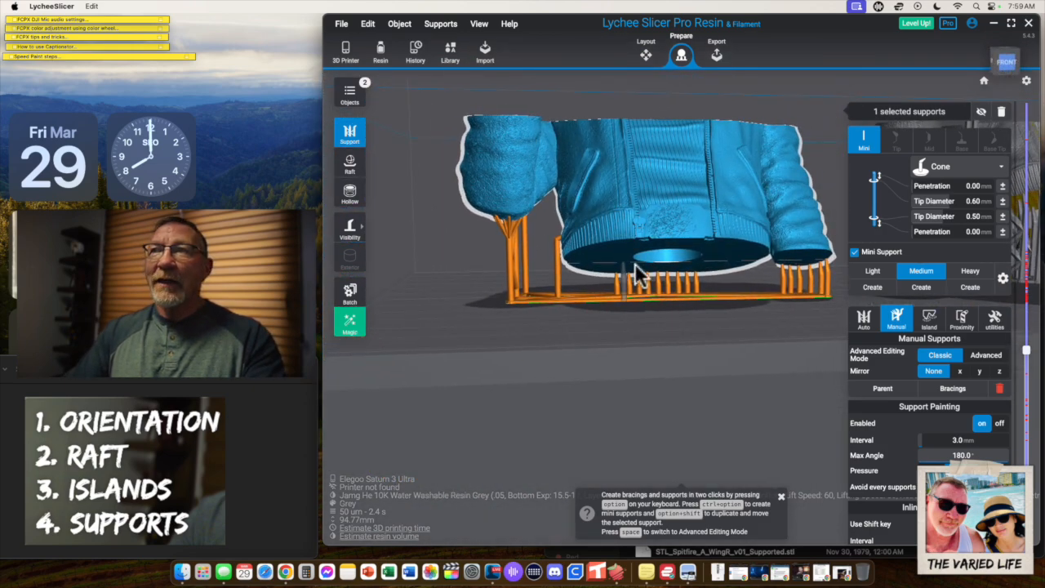
Step: Show all layers and compare both busts from behind, examining the fur collar's islands and the reference's collar supports
scroll(644, 279, "down", 5)
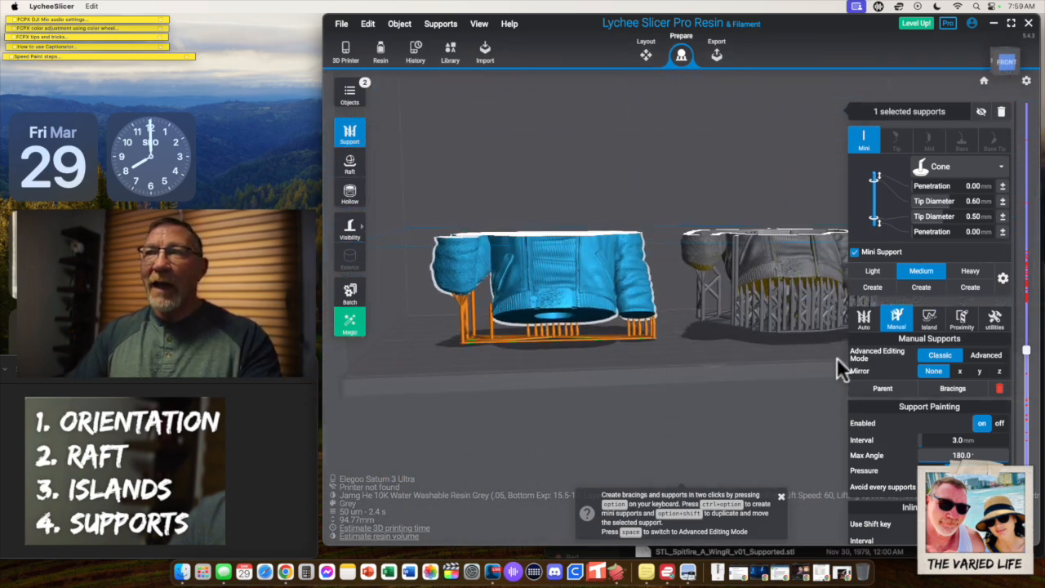
left_click_drag(1027, 350, 1033, 45)
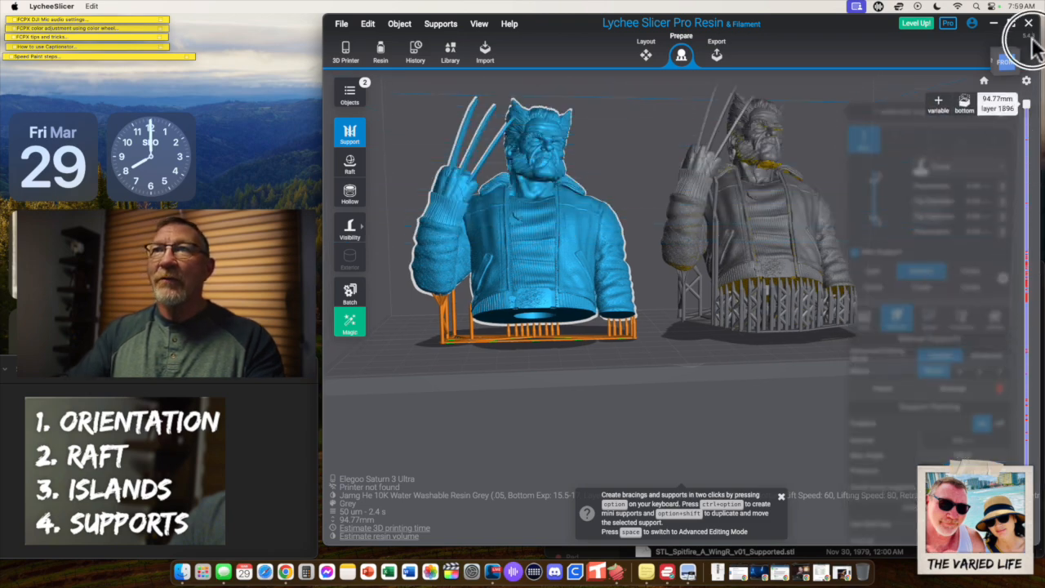
right_click_drag(618, 268, 902, 249)
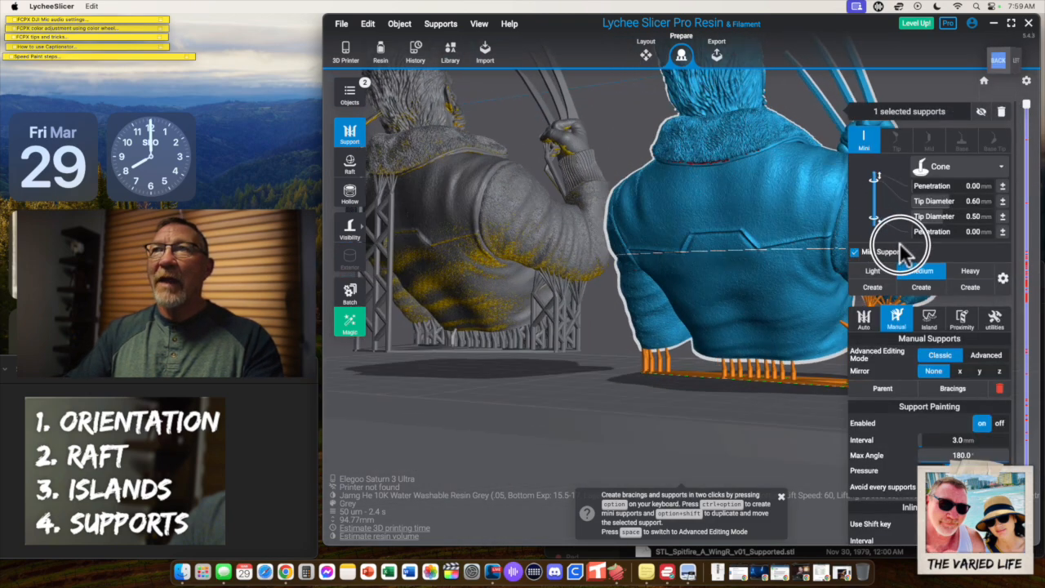
right_click_drag(487, 217, 572, 238)
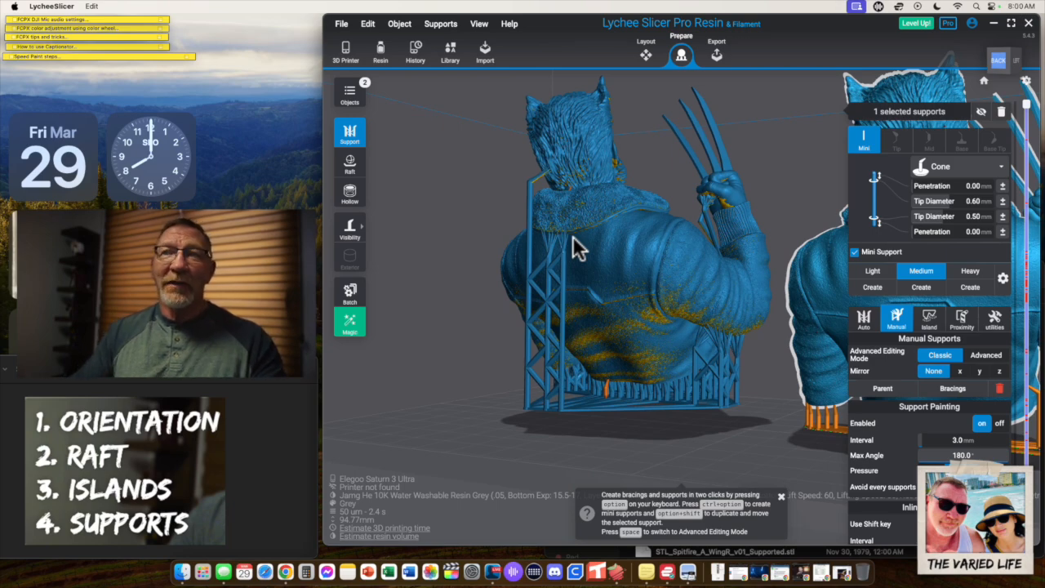
right_click_drag(572, 236, 649, 229)
scroll(649, 229, "up", 5)
scroll(649, 229, "down", 4)
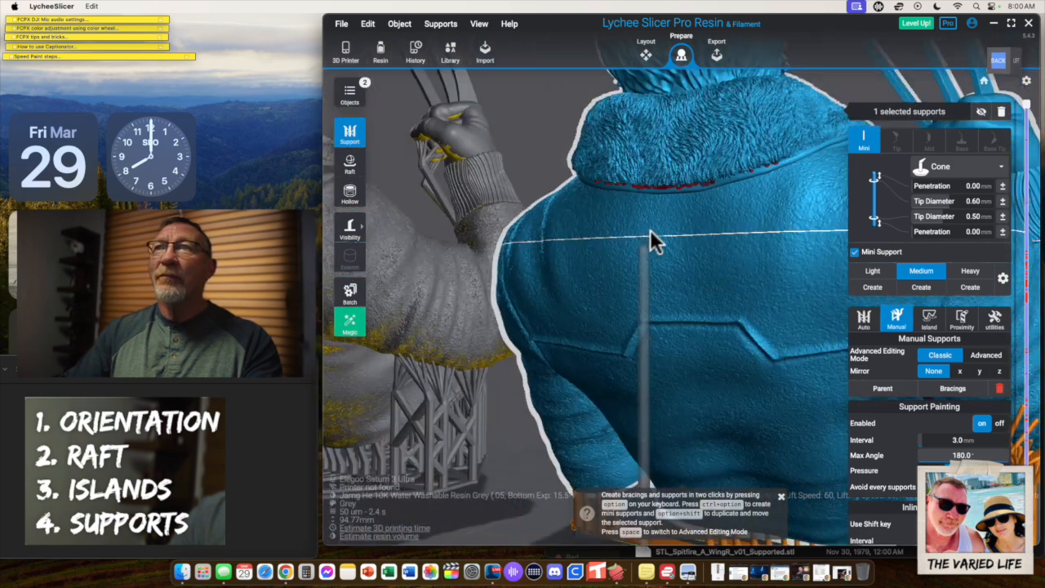
scroll(650, 229, "up", 2)
right_click_drag(682, 239, 963, 181)
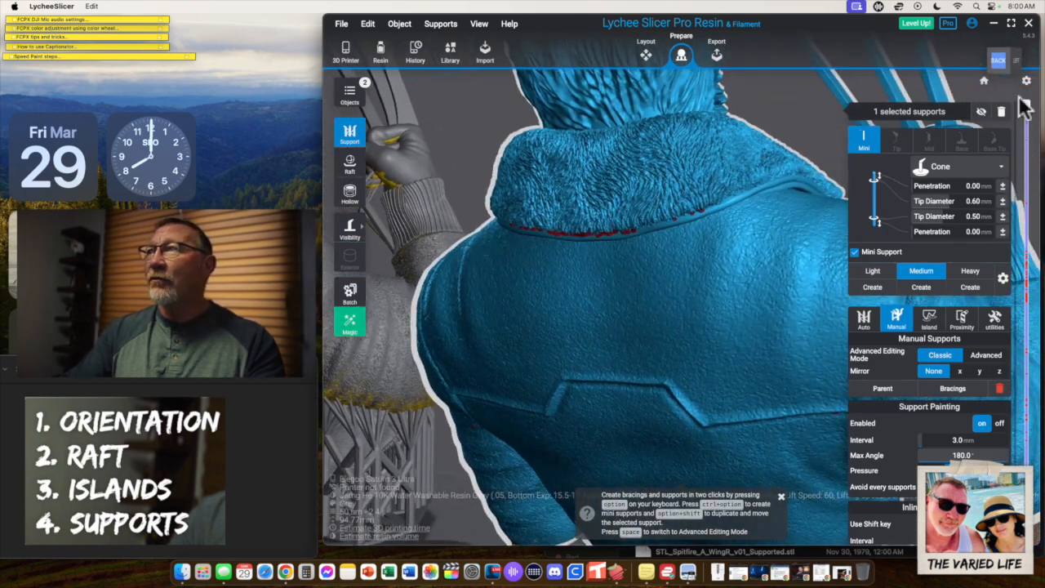
Step: Try a medium support under the back collar with the layer view lowered to its lowest islands, and delete it
mouse_move(1026, 102)
left_click_drag(1027, 180, 1027, 302)
scroll(634, 257, "up", 10)
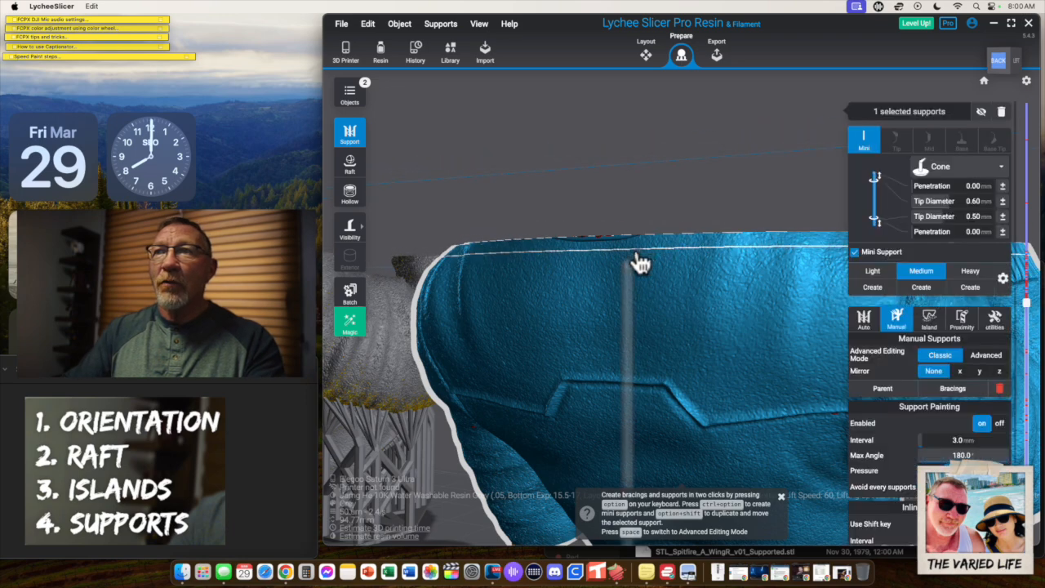
scroll(635, 250, "down", 5)
right_click_drag(598, 245, 622, 218)
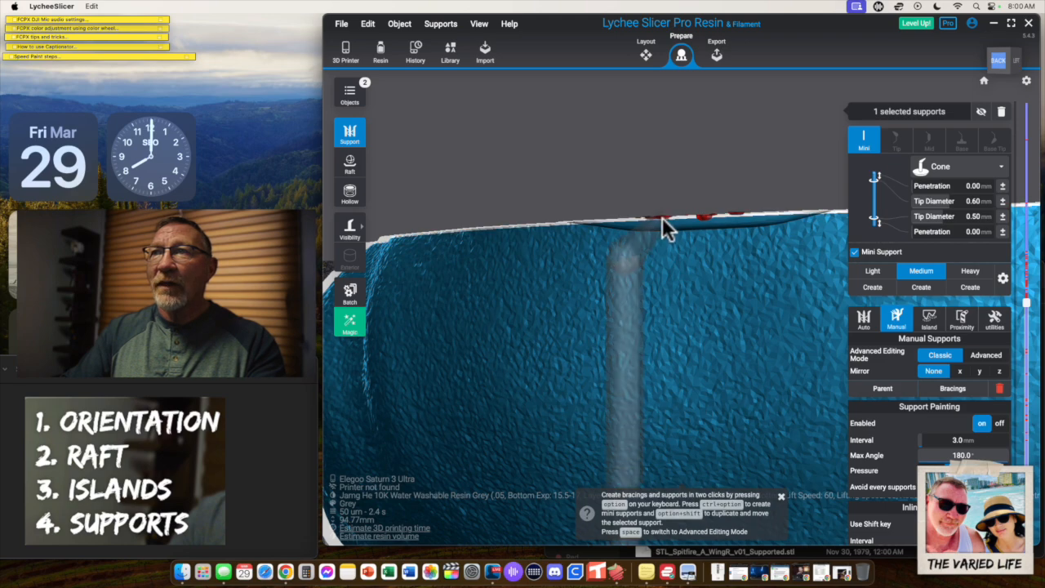
left_click(662, 217)
left_click_drag(1027, 302, 1035, 249)
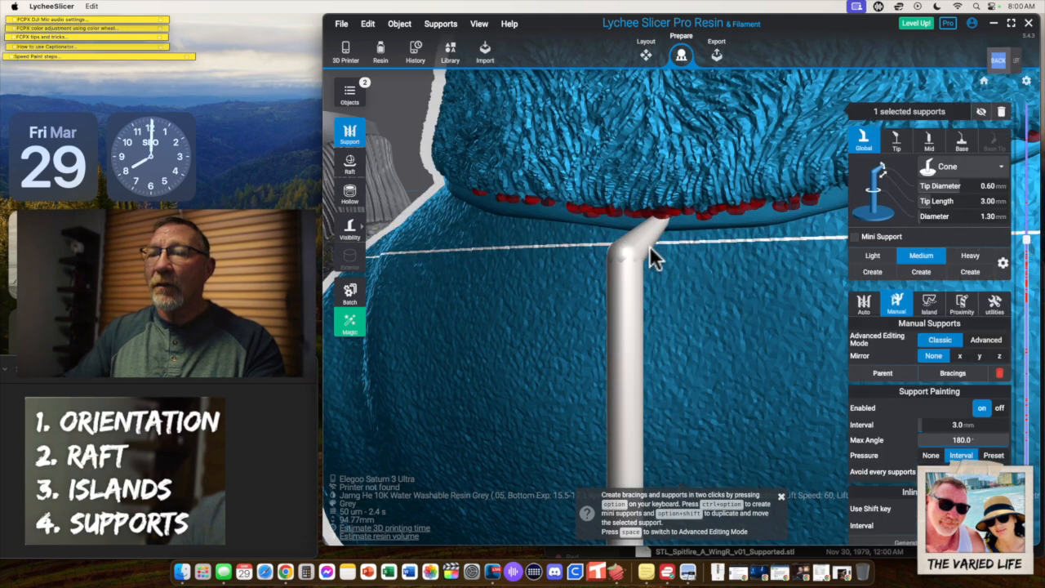
key("Delete")
Step: Place two medium supports side by side under the islands along the back collar's lower edge
left_click(666, 211)
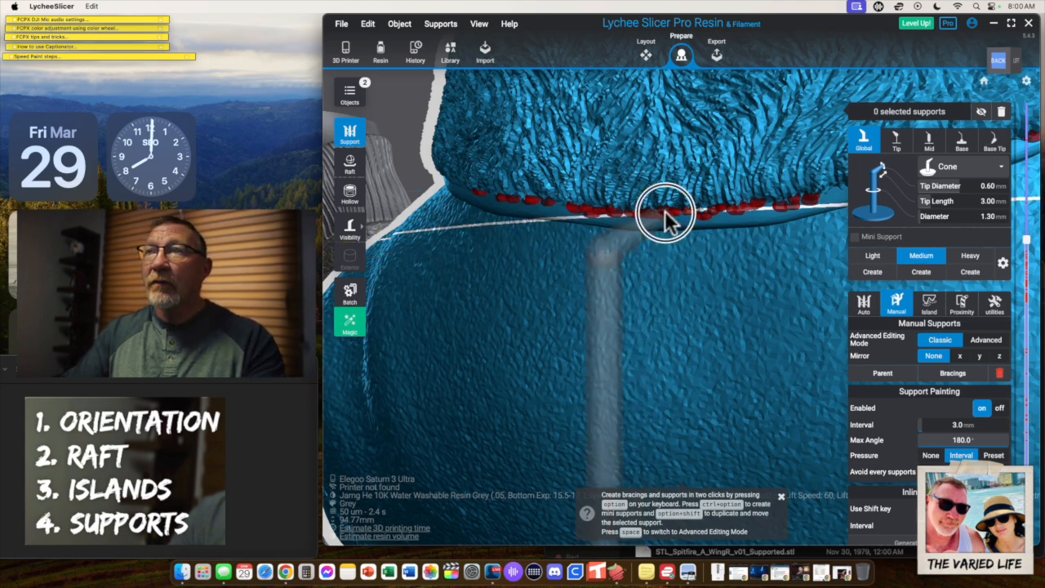
right_click_drag(726, 242, 644, 132)
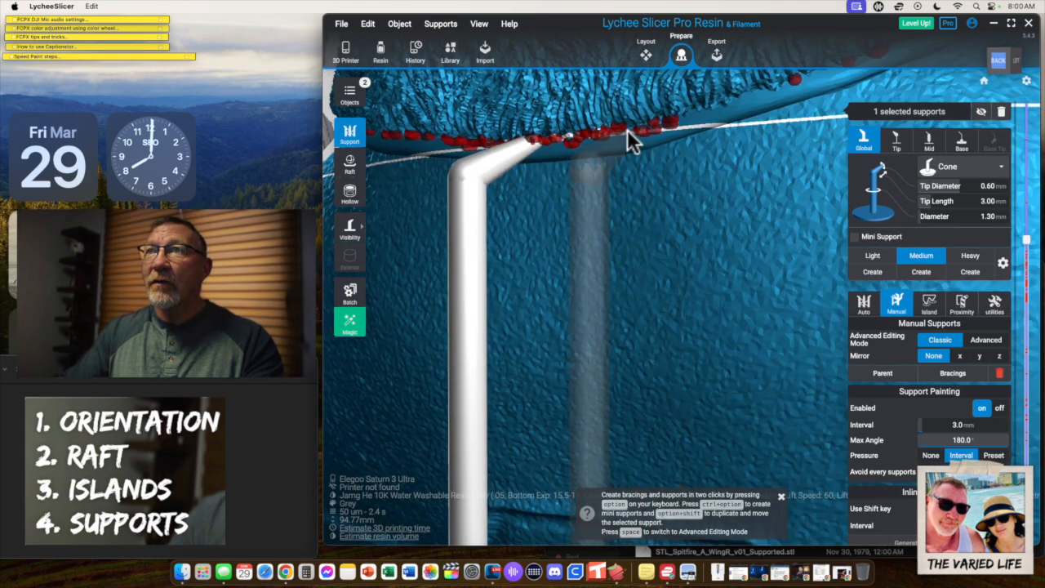
left_click(650, 127)
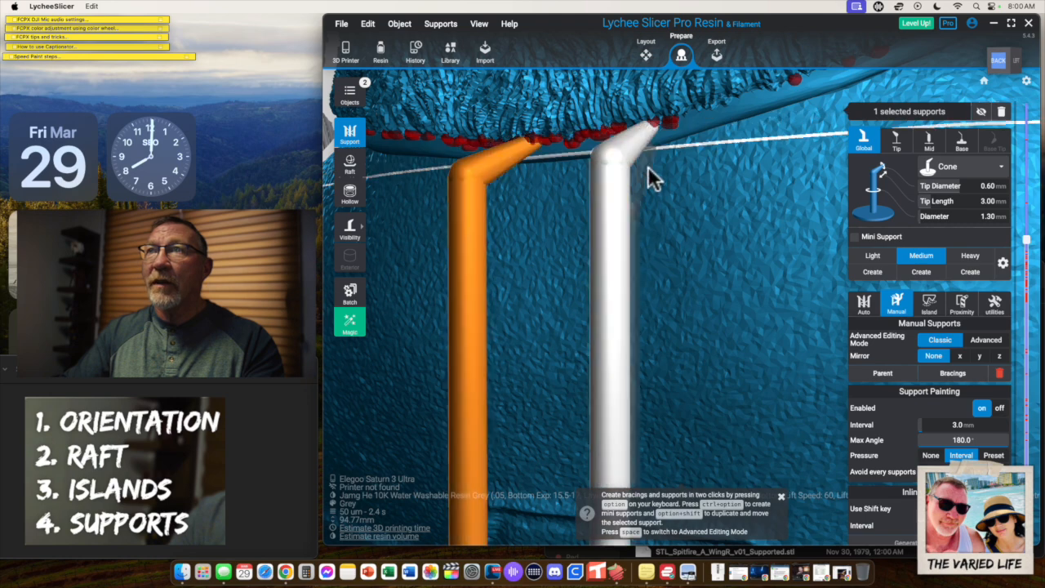
right_click_drag(684, 211, 699, 220)
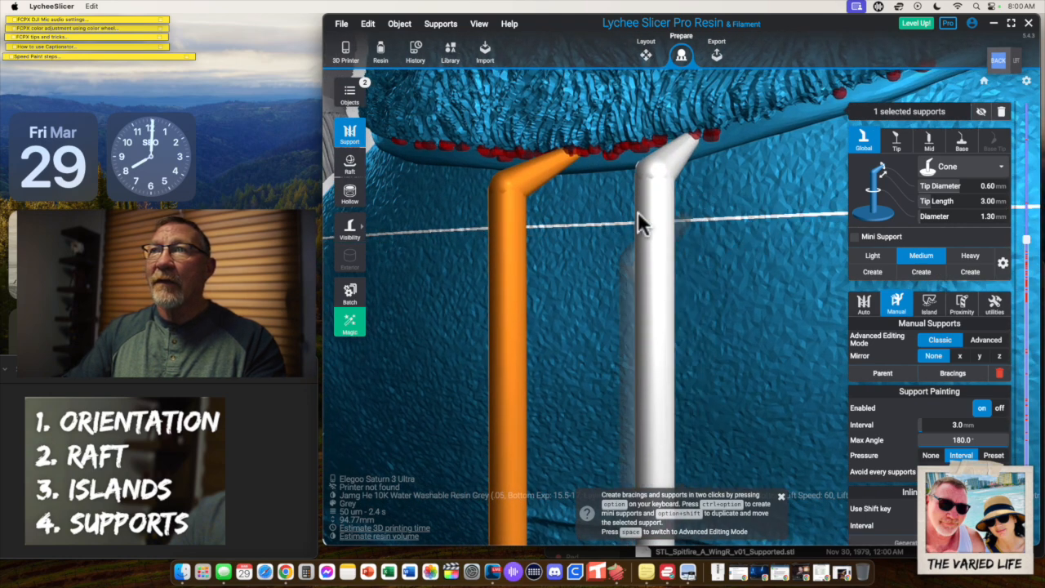
Step: Branch medium mini supports from both collar supports to the neighbouring islands along the collar's edge
left_click(513, 233)
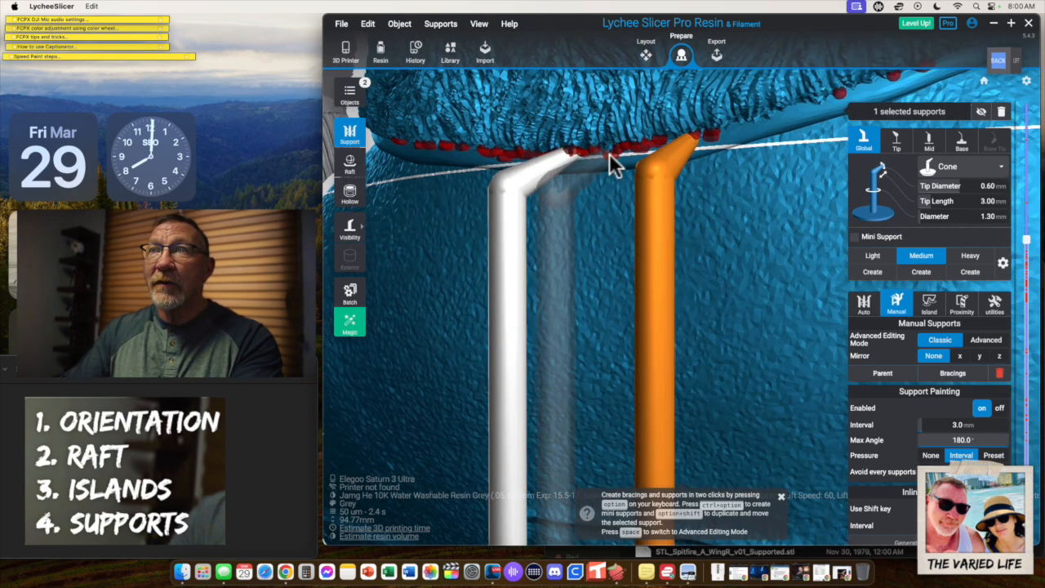
left_click(517, 236)
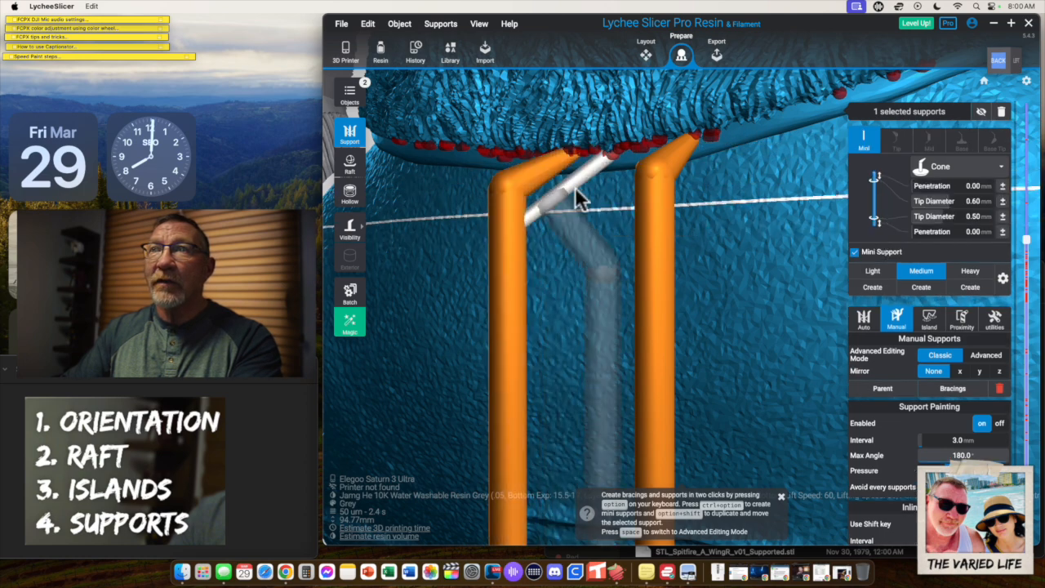
left_click(506, 232)
left_click_drag(577, 265, 642, 130)
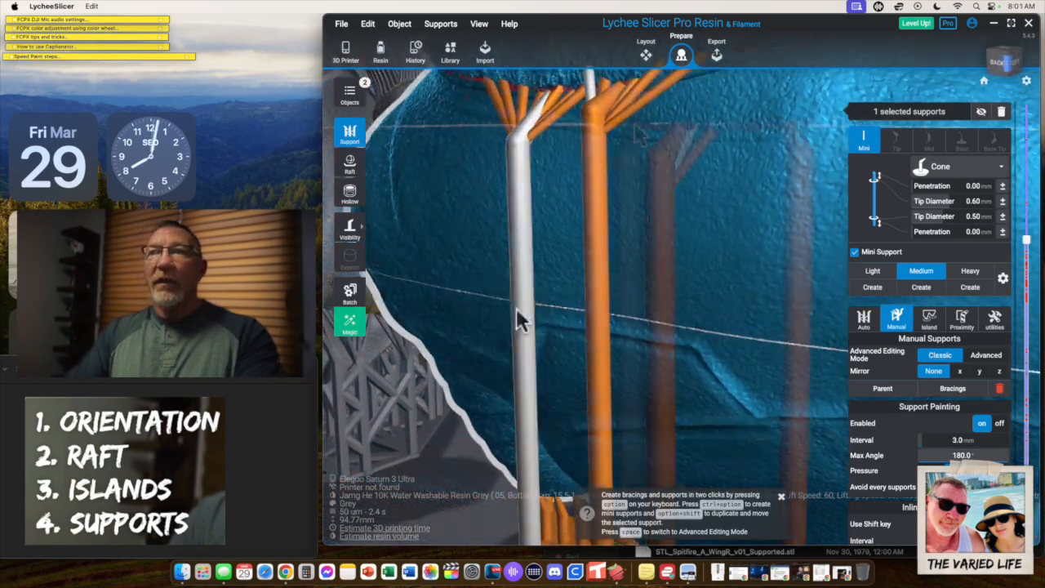
Step: Select both tall collar supports and connect them with bracings
left_click(523, 301)
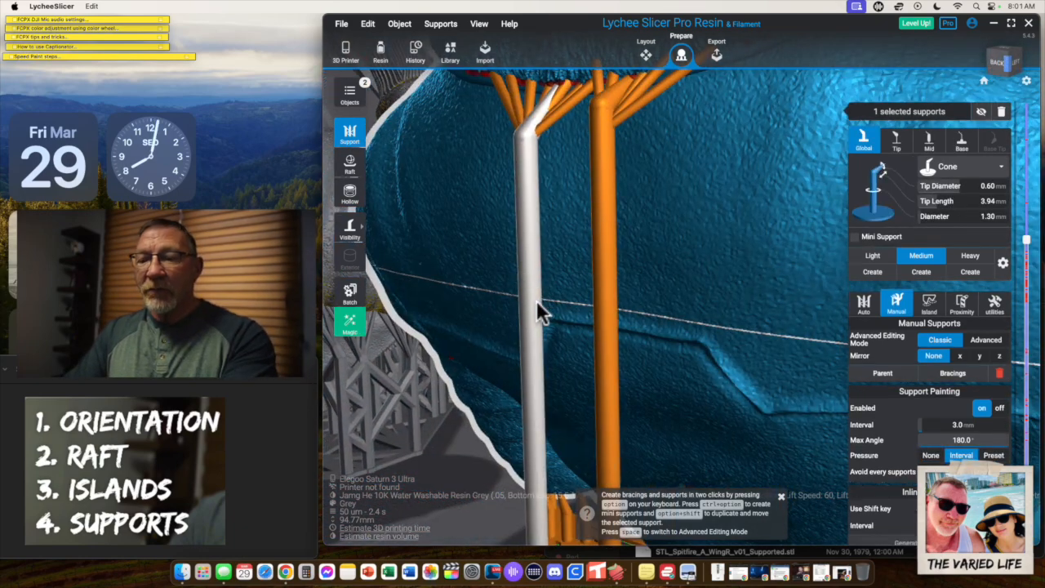
left_click(601, 288, "shift")
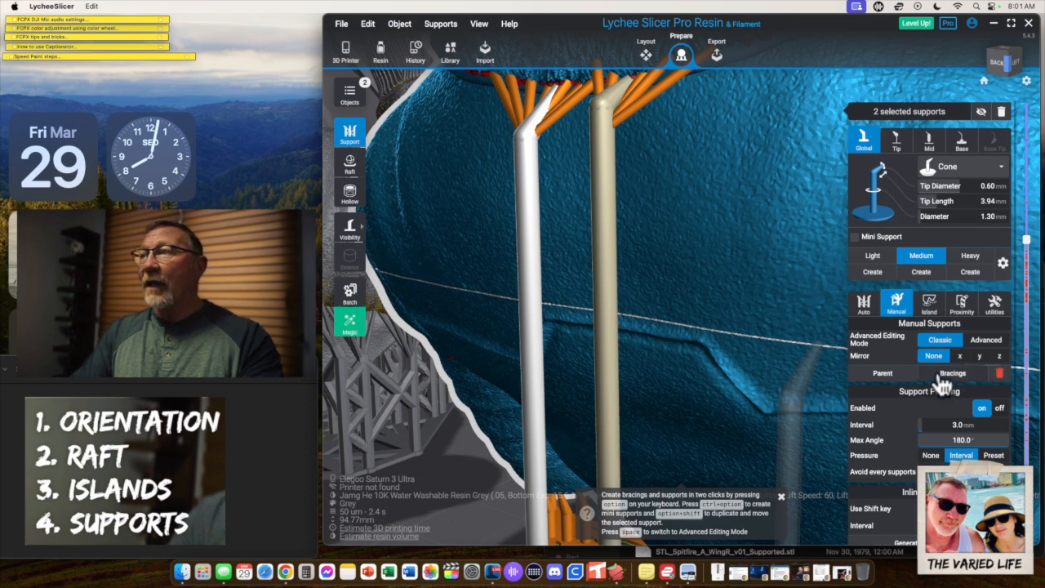
left_click(940, 377)
scroll(699, 351, "down", 5)
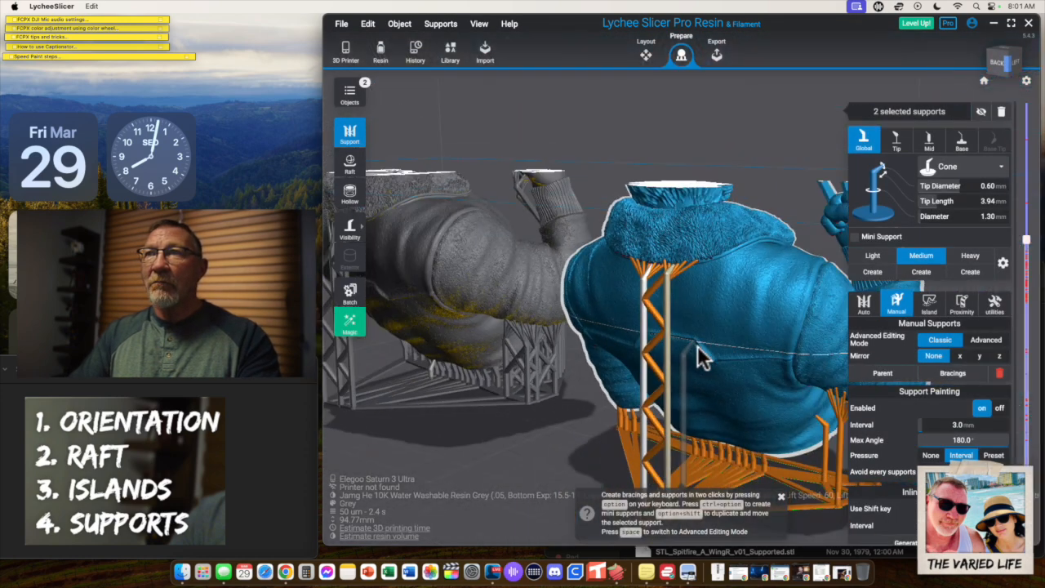
Step: Compare the braced collar supports on the bust's back with those of the pre-supported version
right_click_drag(709, 372, 708, 366)
right_click_drag(508, 324, 544, 243)
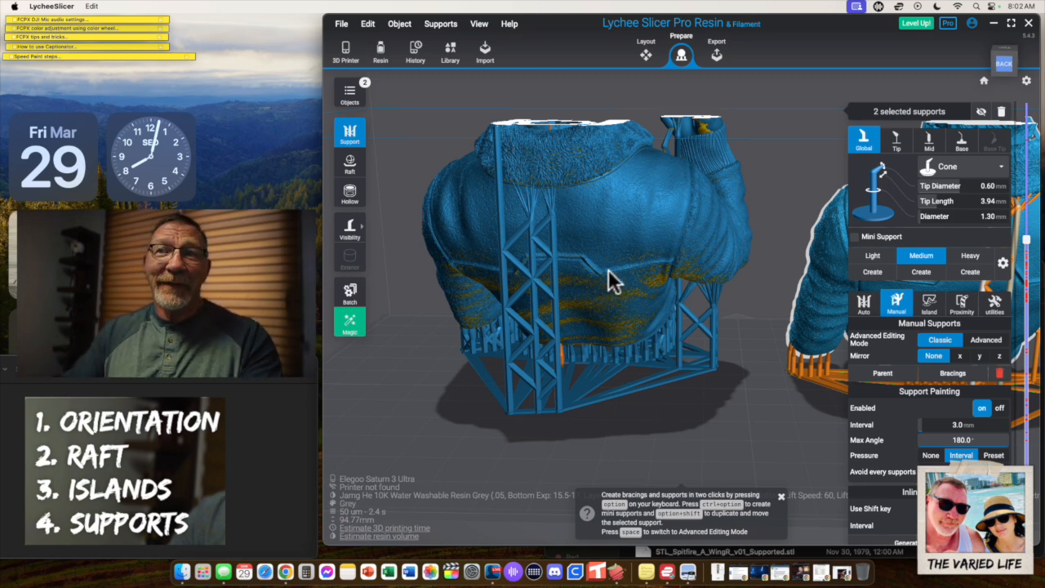
left_click_drag(653, 301, 597, 305)
left_click_drag(504, 300, 669, 325)
mouse_move(1030, 244)
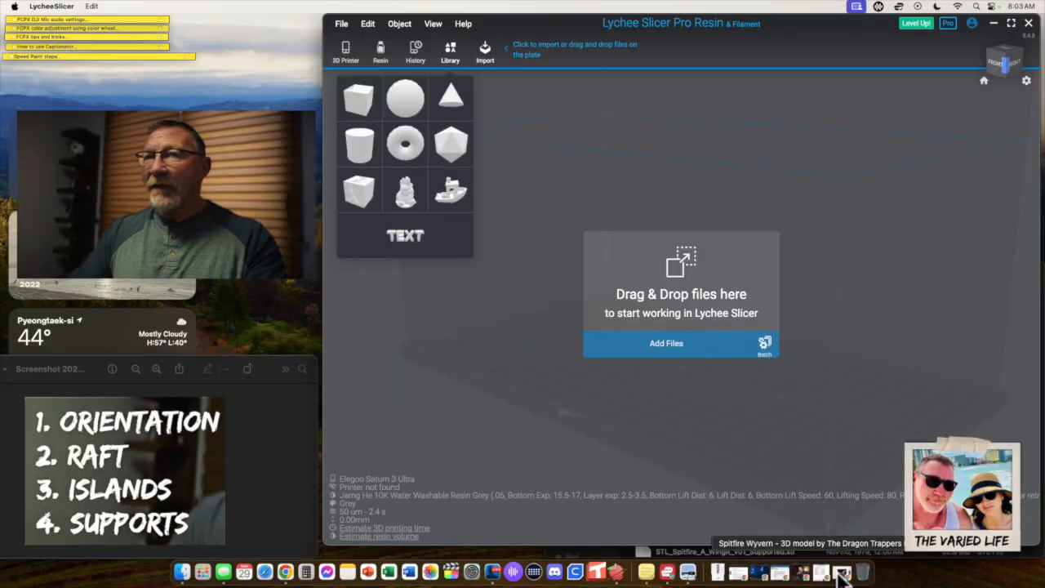
Step: Switch to Chrome, look through the Spitfire Wyvern model's first three images on Thangs, and put the browser window away
left_click(840, 574)
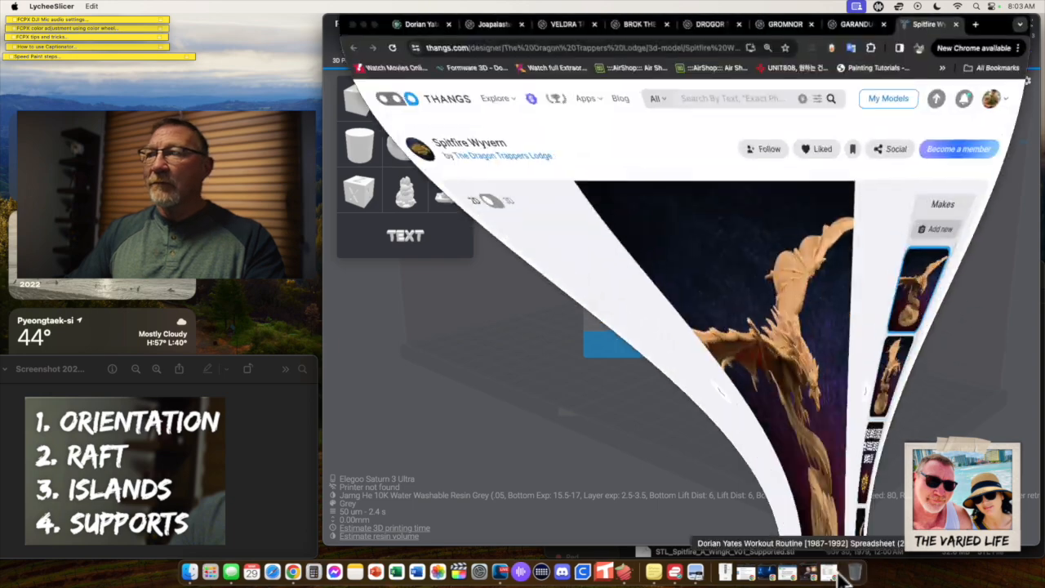
scroll(682, 272, "up", 1)
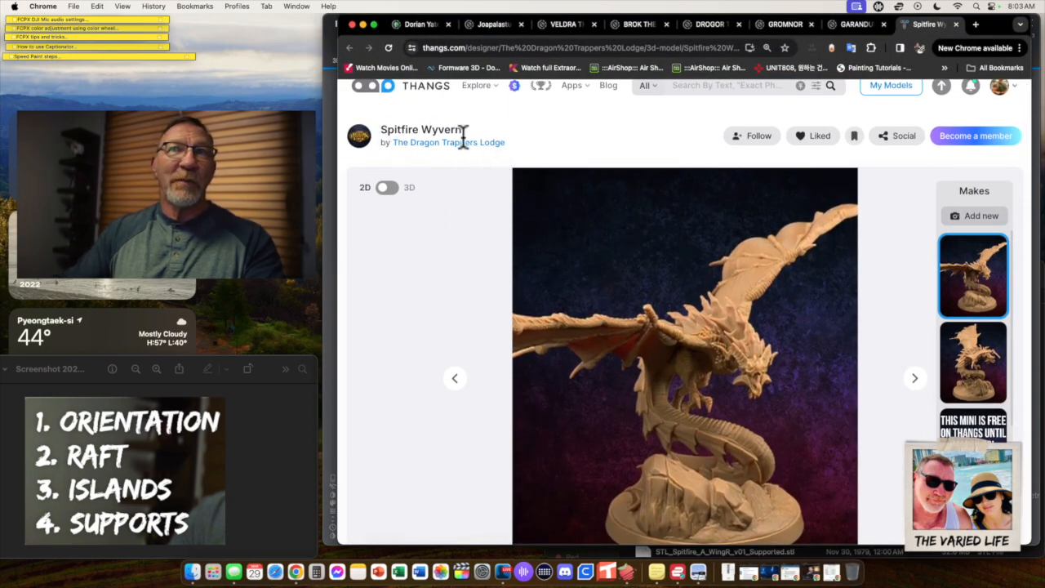
scroll(514, 237, "down", 2)
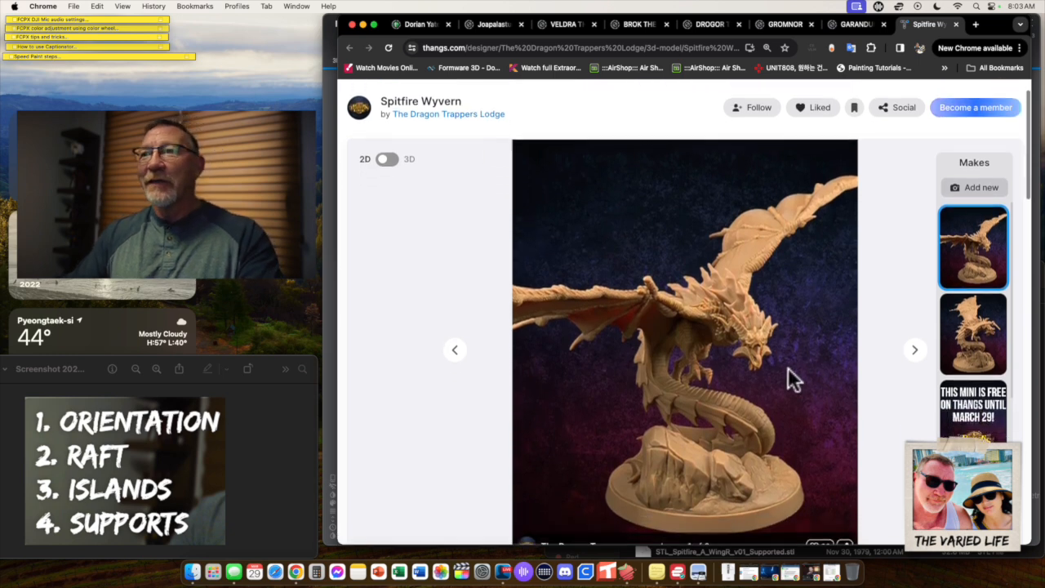
scroll(788, 378, "down", 2)
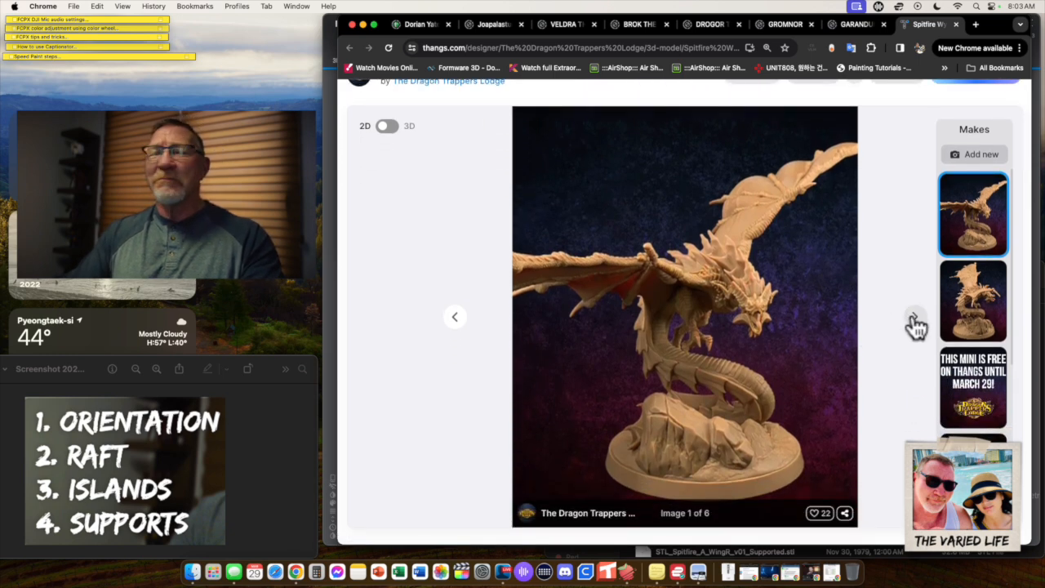
left_click(915, 320)
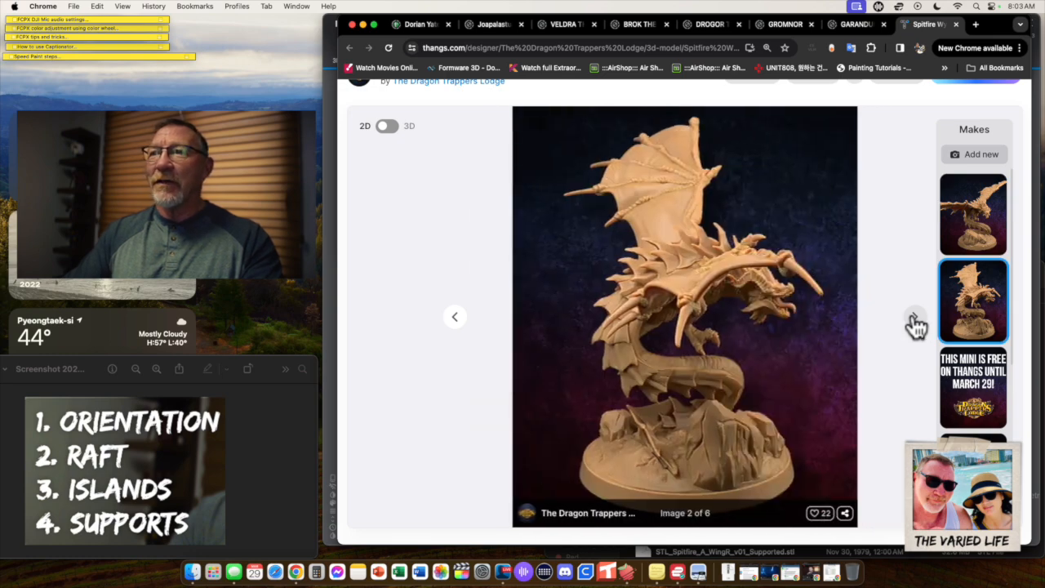
left_click(915, 320)
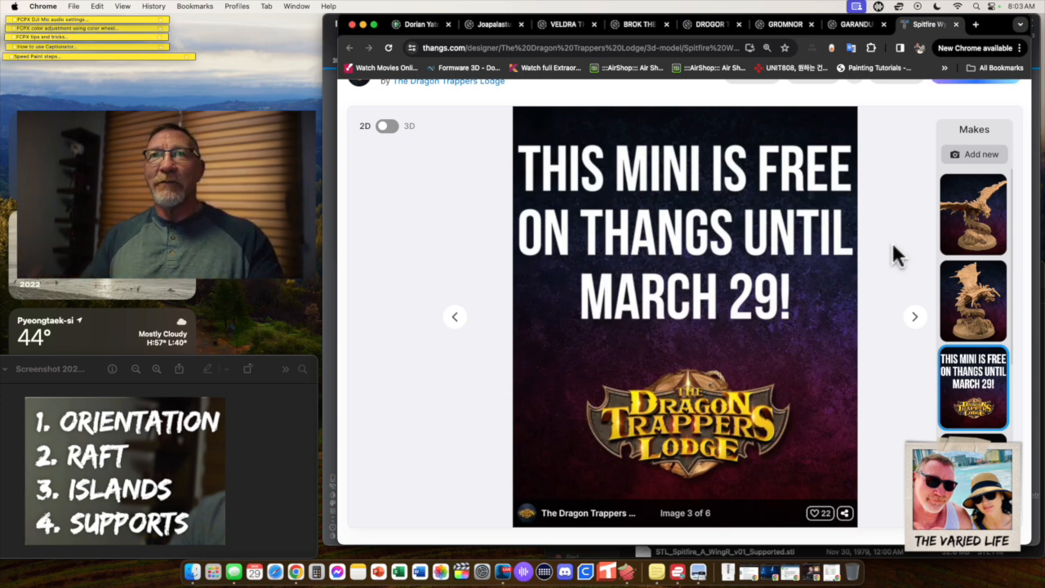
scroll(891, 240, "up", 2)
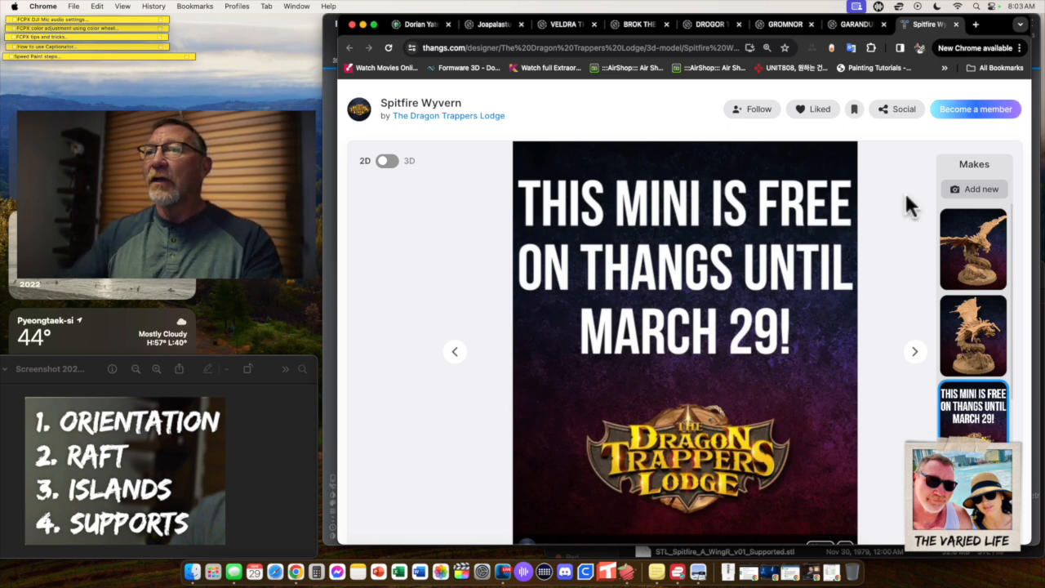
left_click(363, 25)
Step: Bring up the Spitfire Wyvern folder in Finder and review its supported LYS files and unsupported STL files
left_click(925, 554)
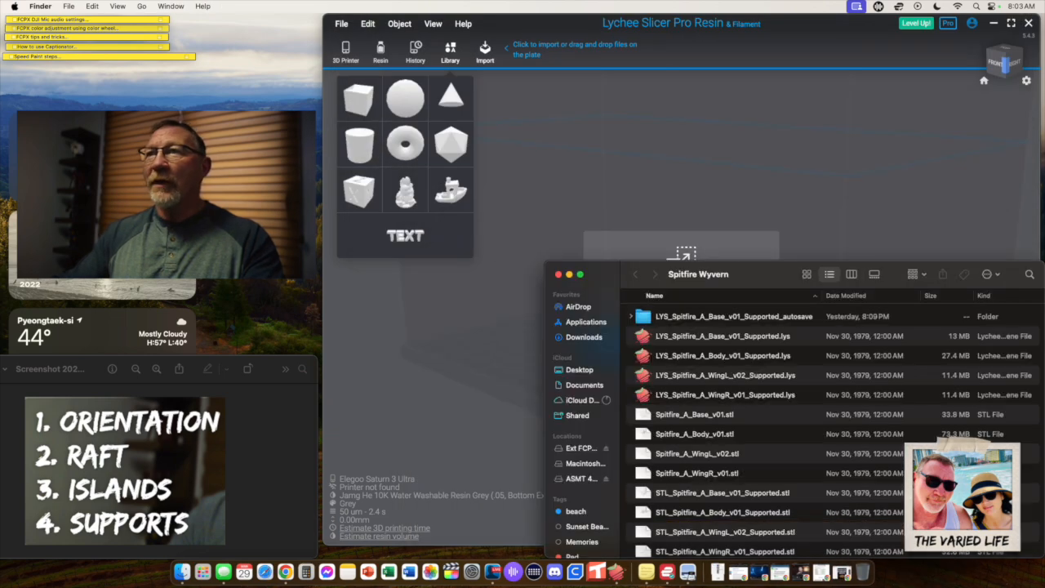
left_click_drag(759, 264, 725, 268)
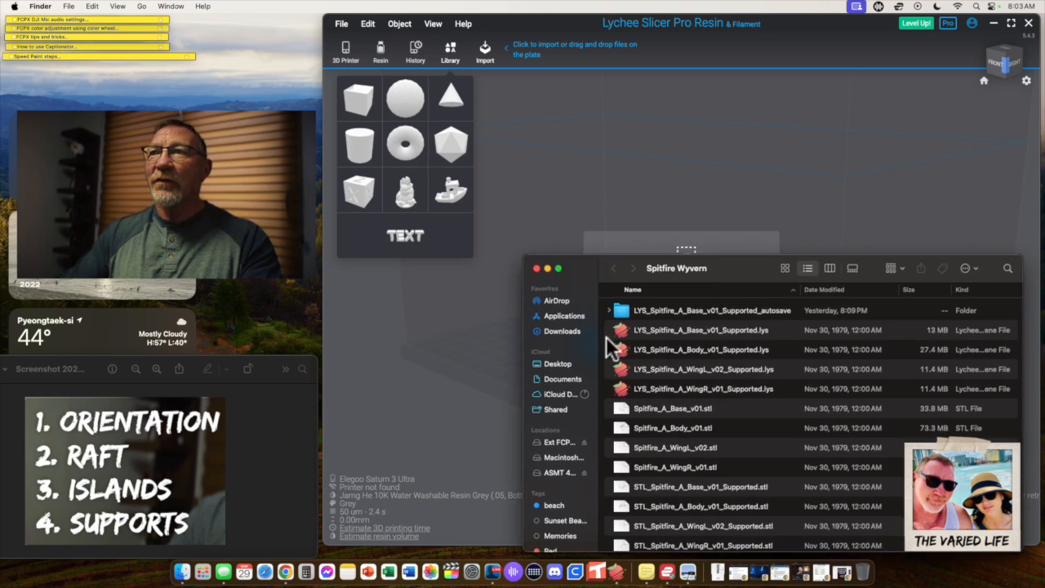
left_click(642, 333)
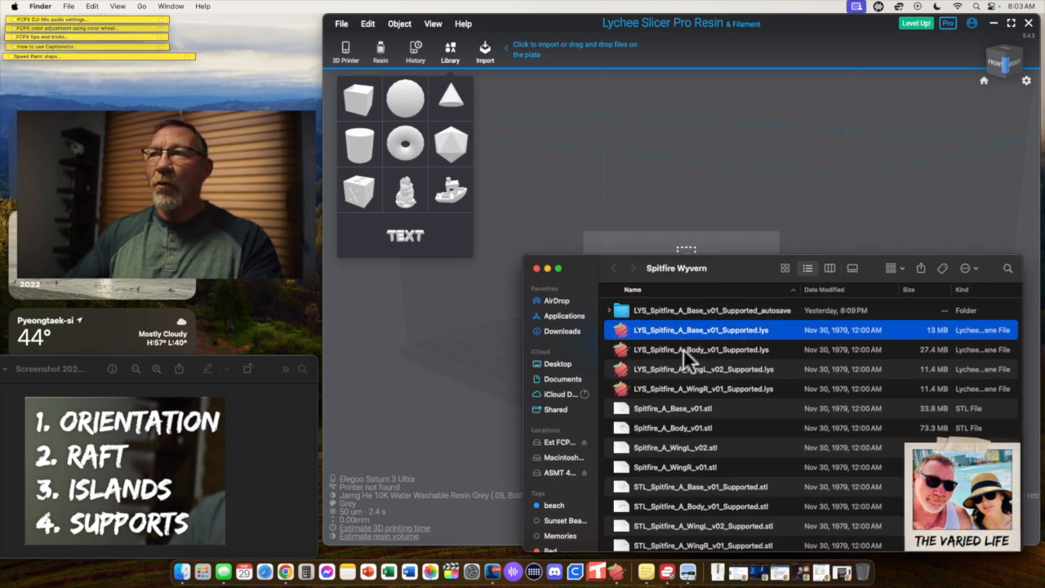
left_click(680, 349)
left_click(666, 372)
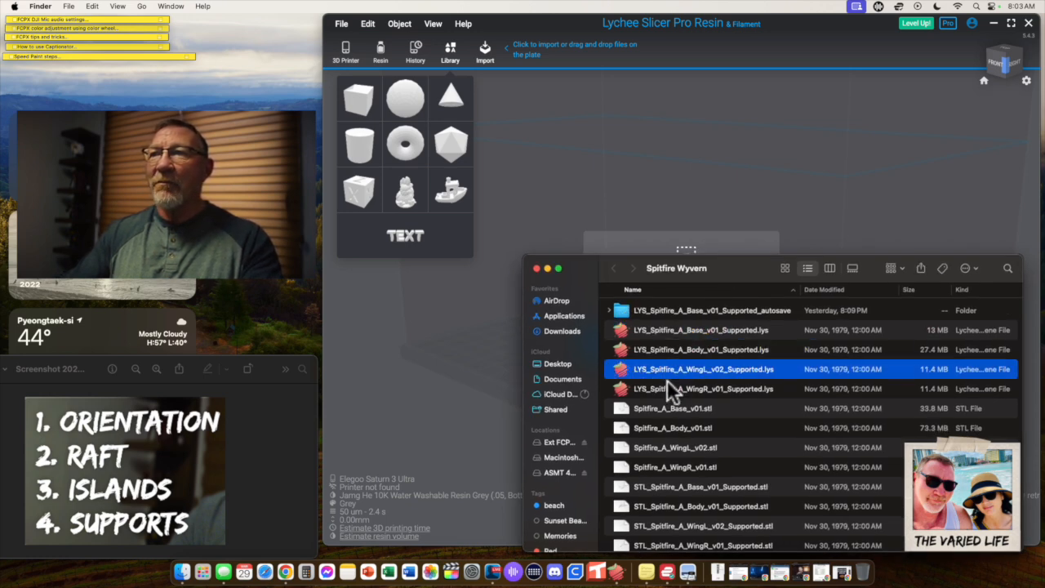
left_click(661, 389)
scroll(751, 391, "down", 1)
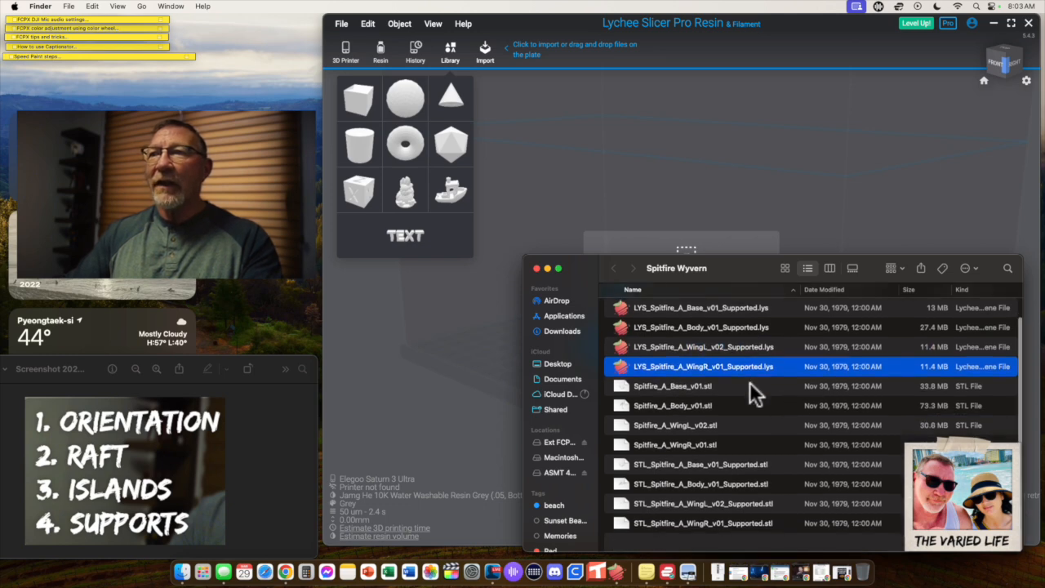
left_click(647, 400)
left_click(648, 420)
left_click(647, 439)
left_click(644, 459)
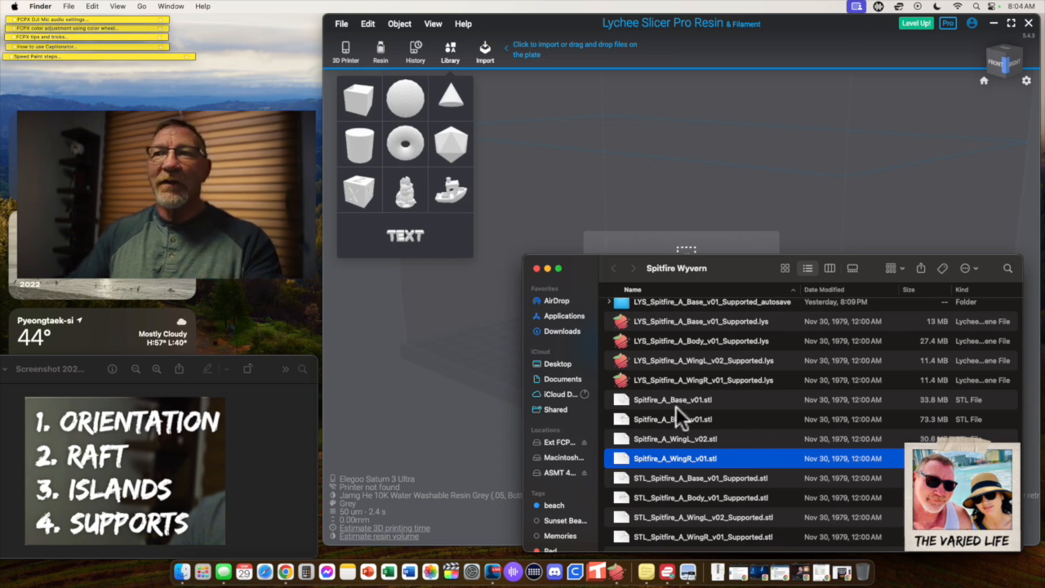
Step: Import Spitfire_A_WingL_v02.stl into Lychee Slicer, put the Finder window away and select the wing
left_click_drag(622, 440, 665, 196)
left_click(547, 267)
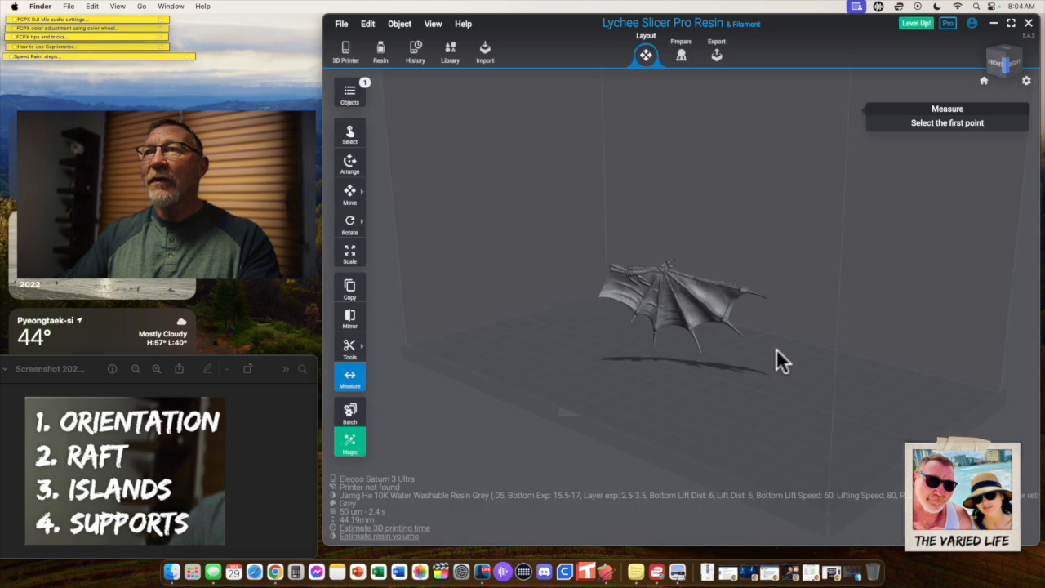
left_click(681, 308)
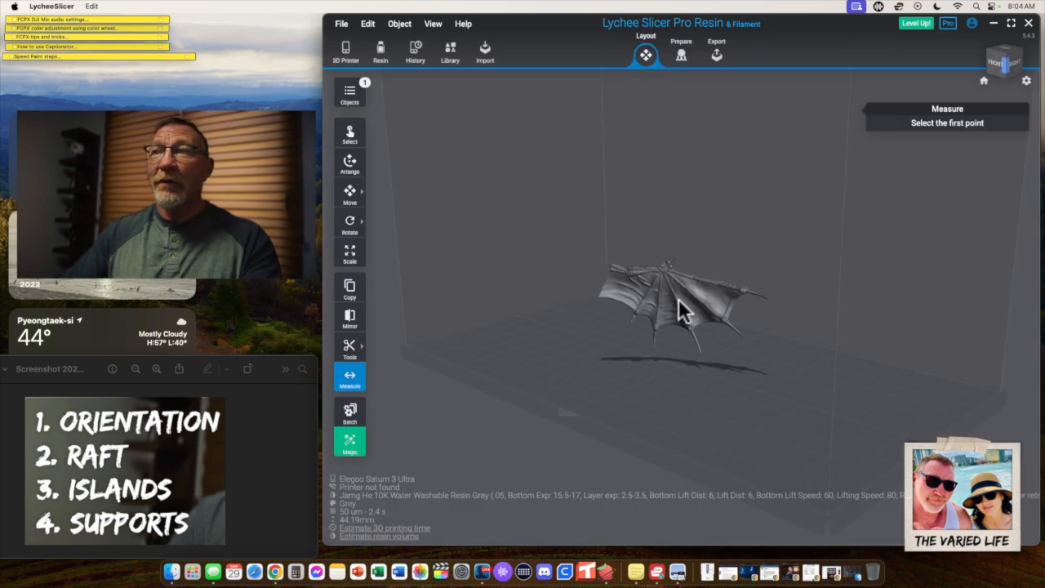
left_click(678, 302)
scroll(752, 333, "up", 5)
middle_click_drag(712, 352, 684, 360)
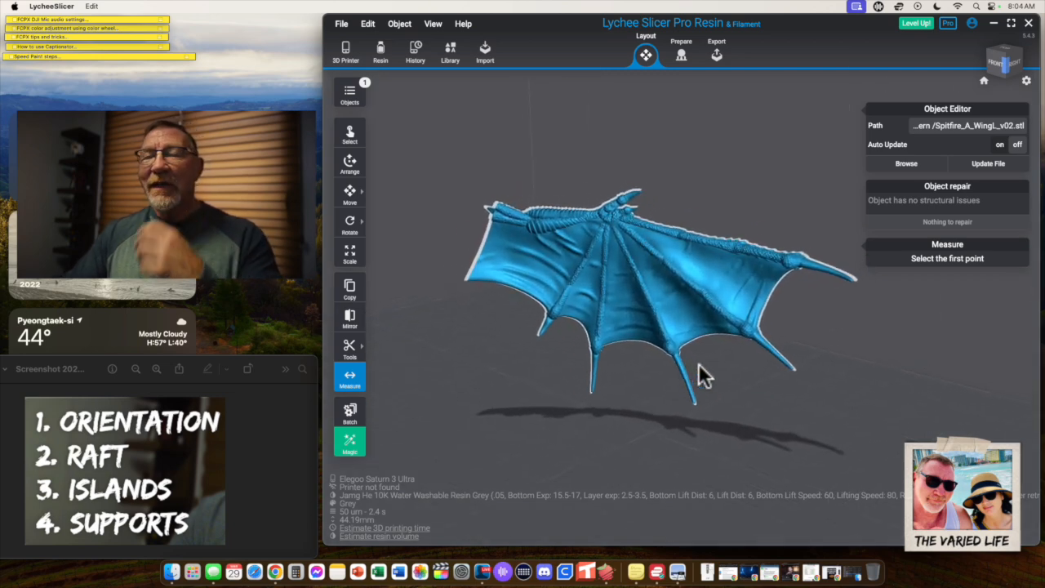
Step: Rotate the wing upside down with its finger tips pointing up, to about X 180, Y 4.58 and Z 219.37 degrees
mouse_move(339, 195)
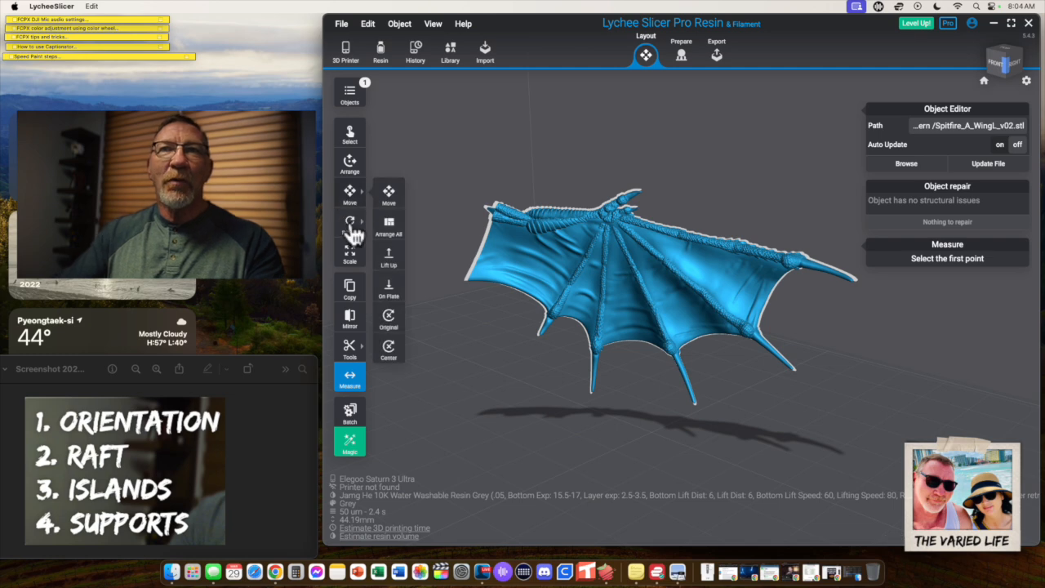
left_click(349, 224)
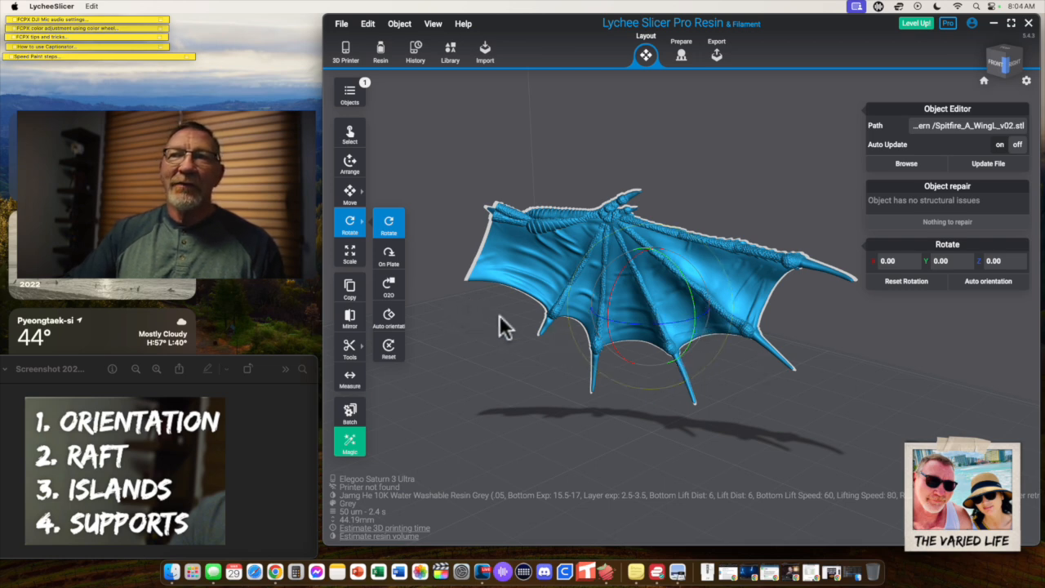
left_click_drag(747, 375, 738, 284)
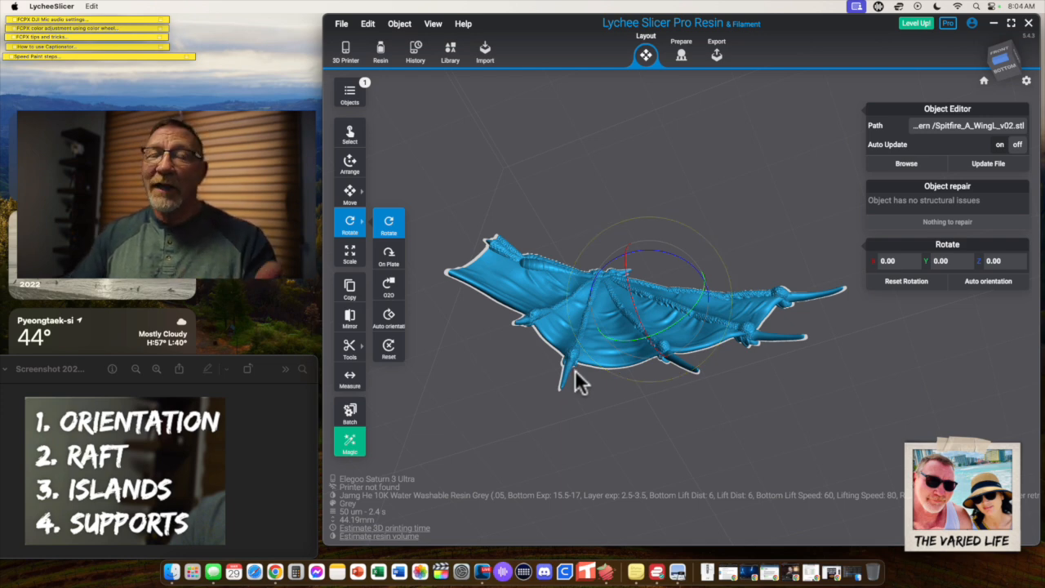
left_click_drag(619, 400, 565, 487)
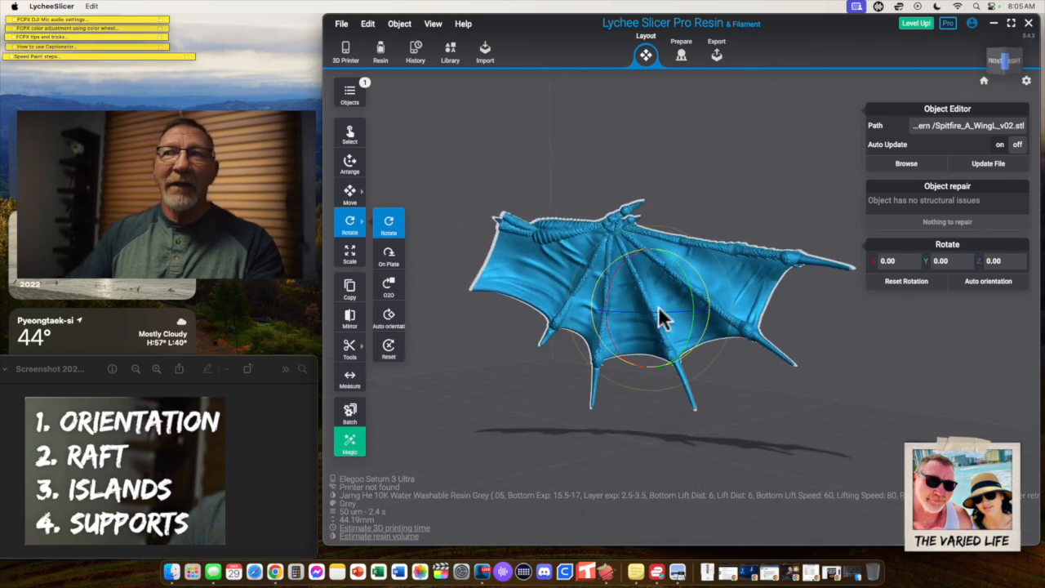
left_click_drag(690, 294, 1004, 481)
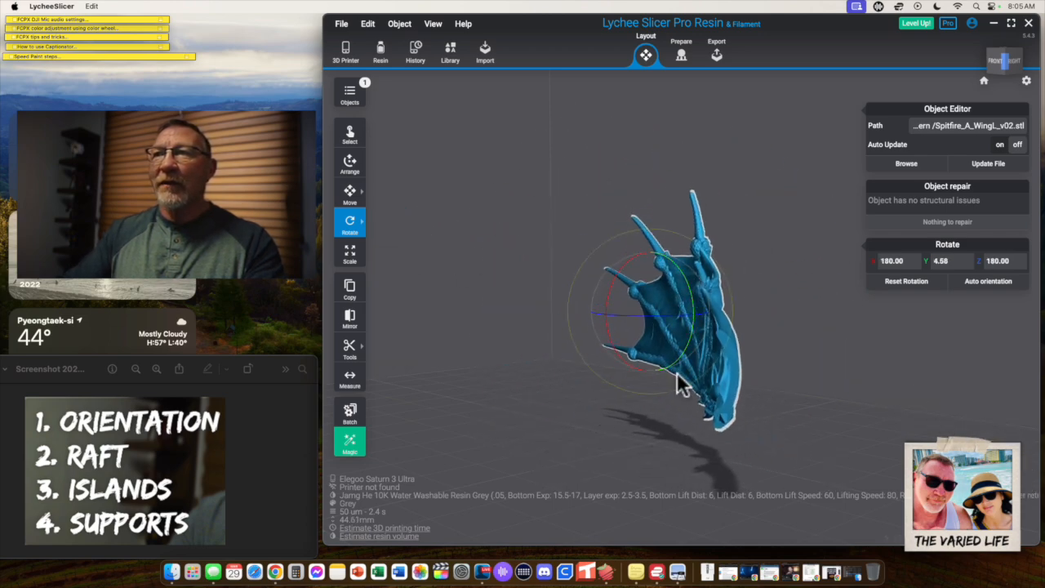
left_click_drag(639, 318, 686, 321)
left_click_drag(677, 453, 671, 336)
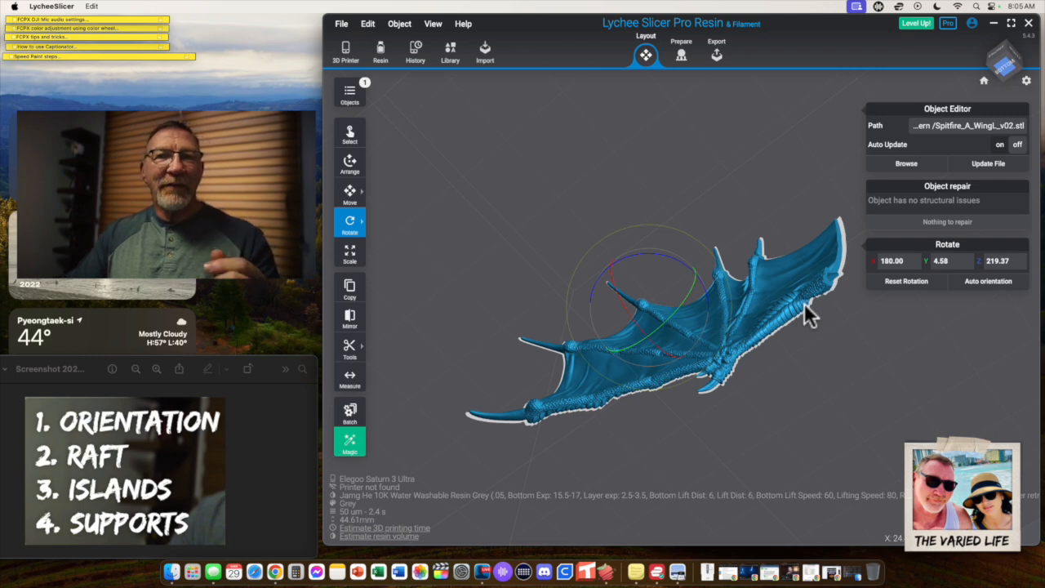
left_click_drag(793, 379, 675, 362)
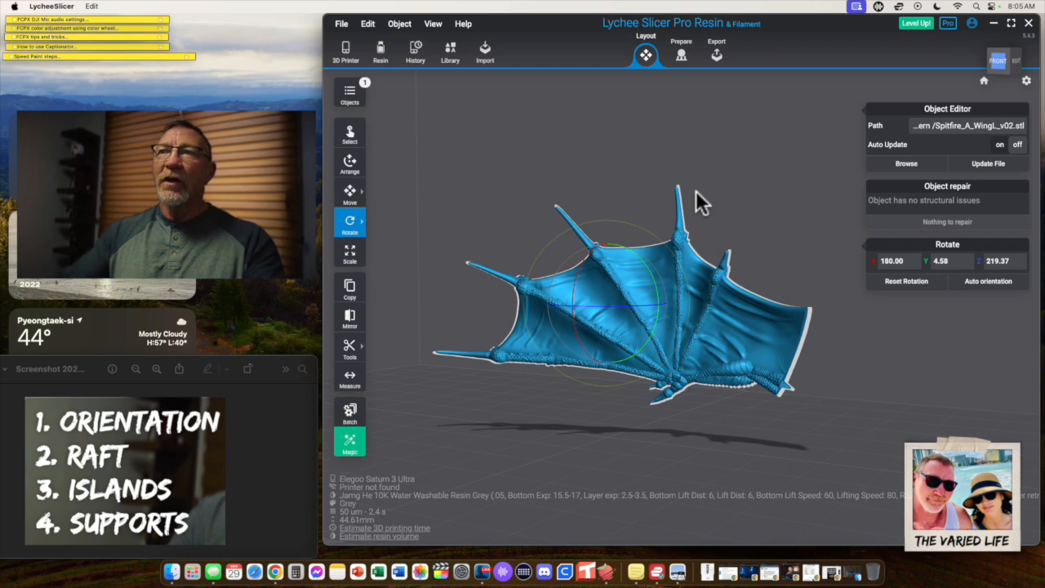
Step: Stand the wing upright with its flat attachment edge facing the plate, rotated to about X 111.20, Y -48.01 and Z -109.08 degrees
left_click_drag(642, 270, 688, 359)
scroll(726, 371, "up", 3)
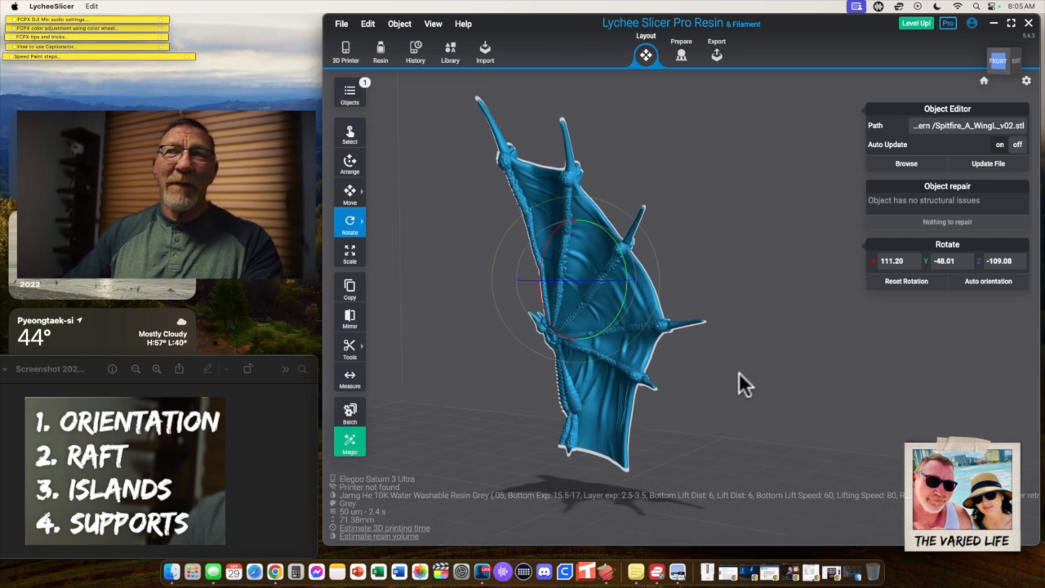
left_click_drag(737, 371, 622, 378)
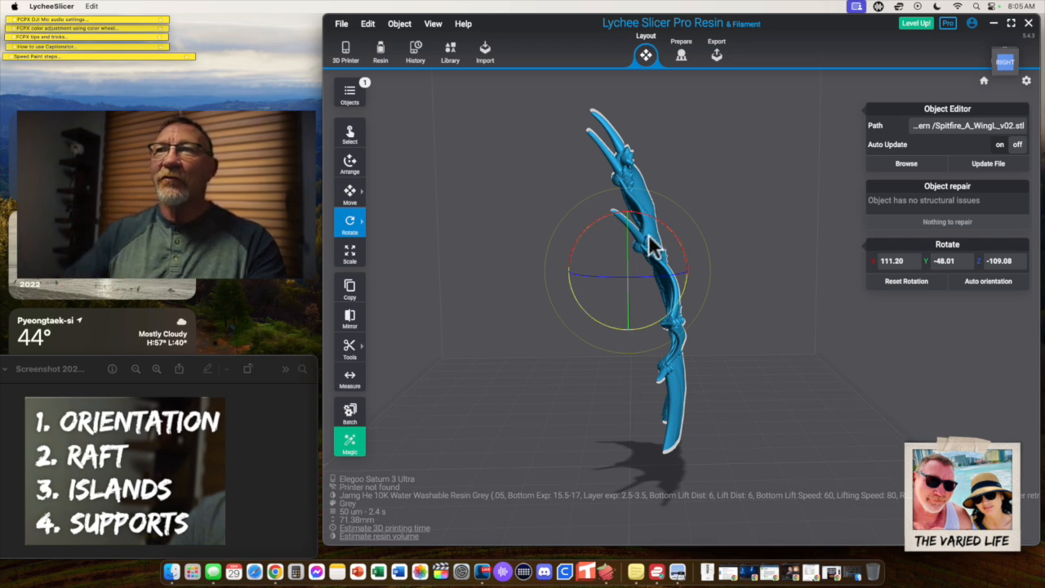
Step: Try tilting the wing to a shallow angle over the plate, at about X 98.58, Y -7.96 and Z -102.75 degrees
right_click_drag(749, 392, 731, 370)
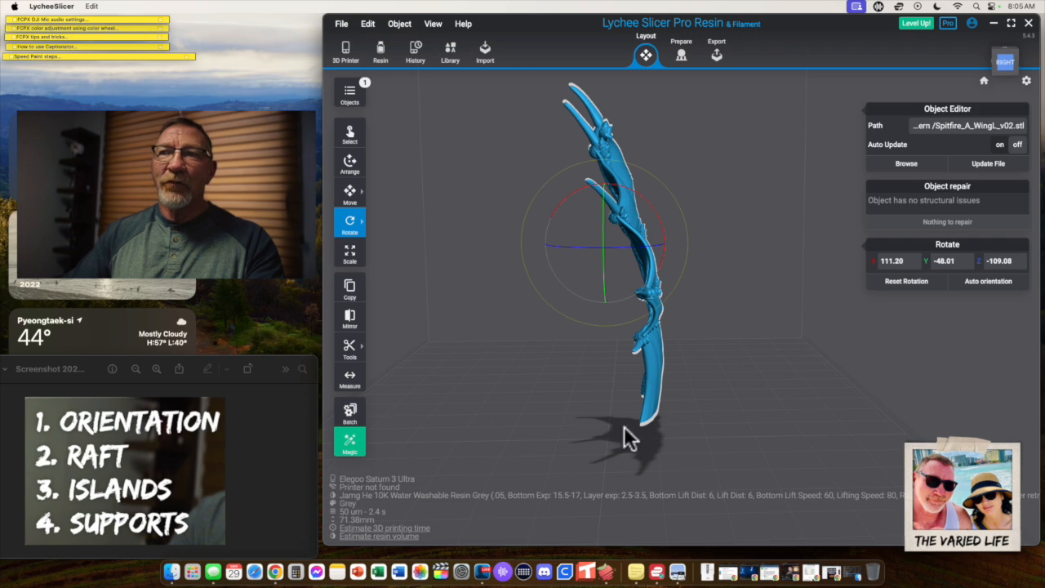
left_click_drag(656, 215, 616, 182)
left_click_drag(625, 422, 661, 436)
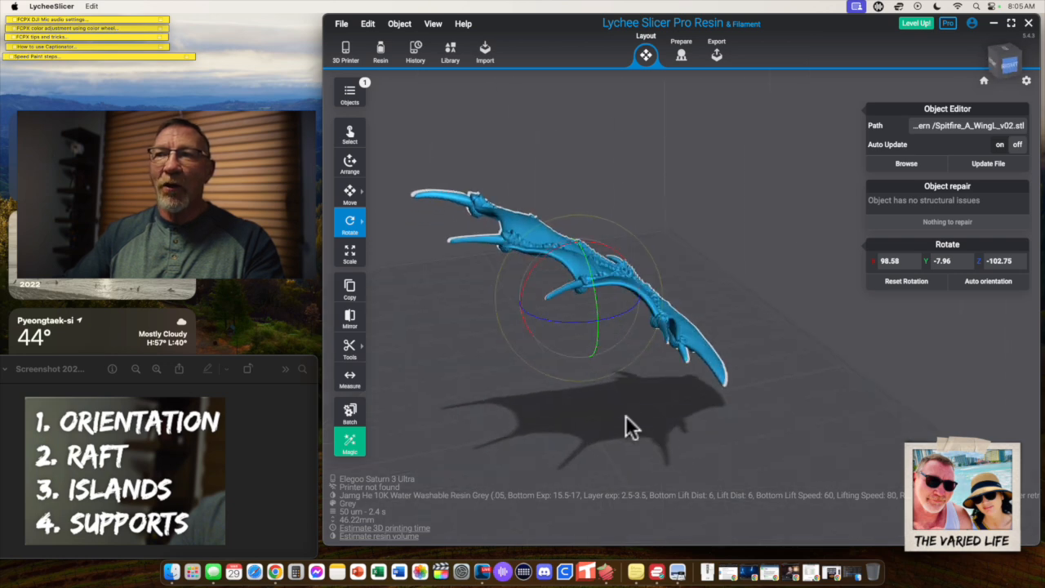
left_click_drag(587, 418, 726, 339)
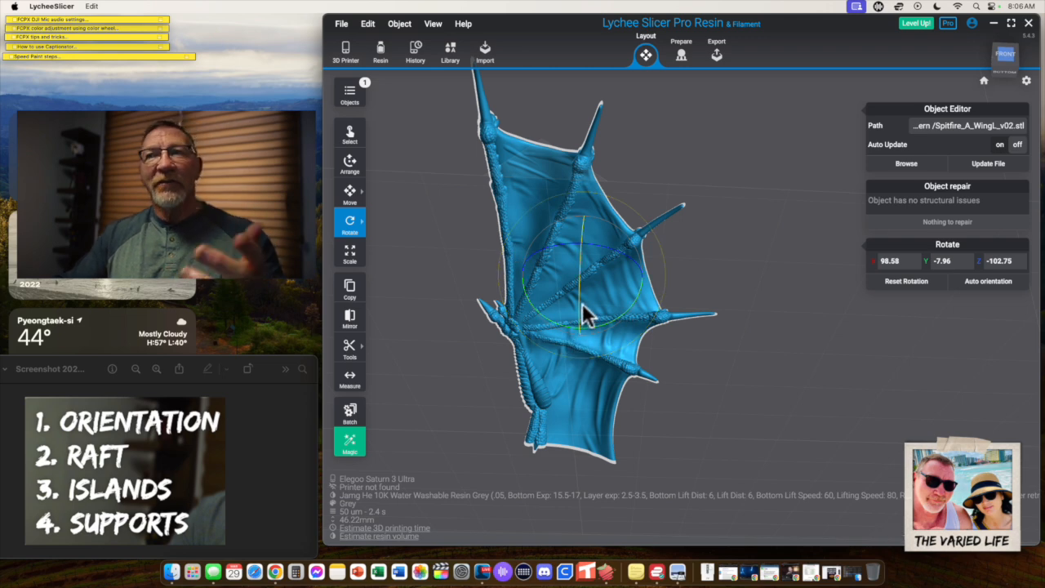
left_click_drag(712, 359, 577, 354)
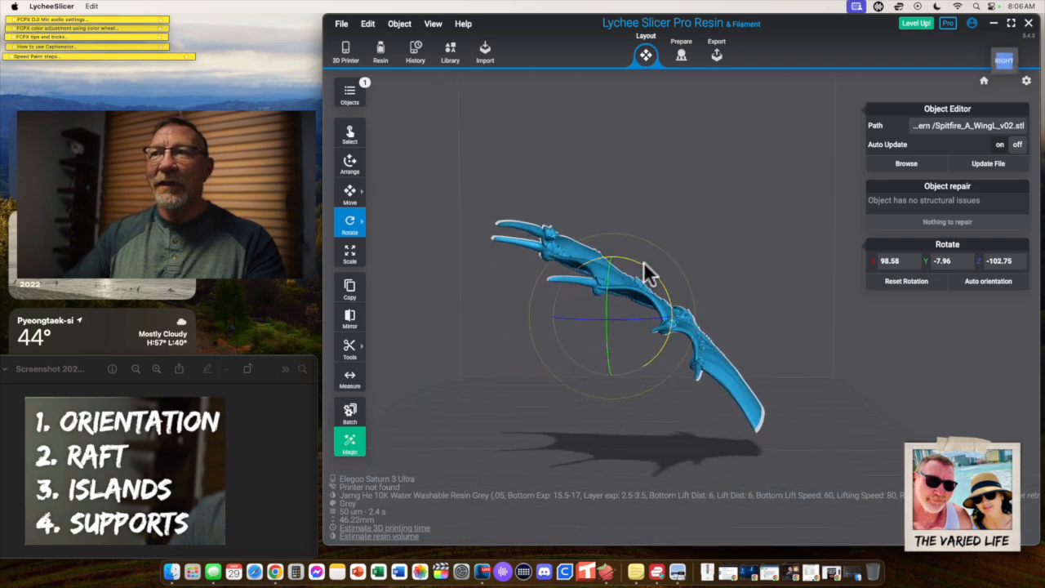
Step: Rotate the wing back to nearly vertical, at about X 117.54, Y -57.69 and Z -114.14 degrees, and examine its lower attachment edge
left_click_drag(645, 274, 660, 456)
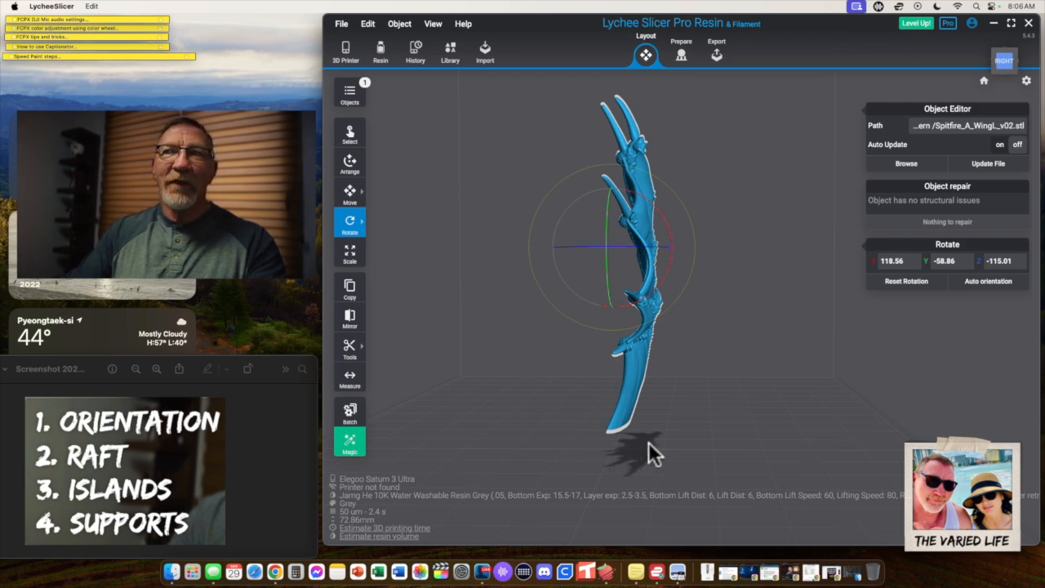
mouse_move(685, 404)
left_mouse_down()
mouse_move(711, 408)
mouse_move(670, 401)
left_mouse_up()
left_click_drag(666, 217, 673, 226)
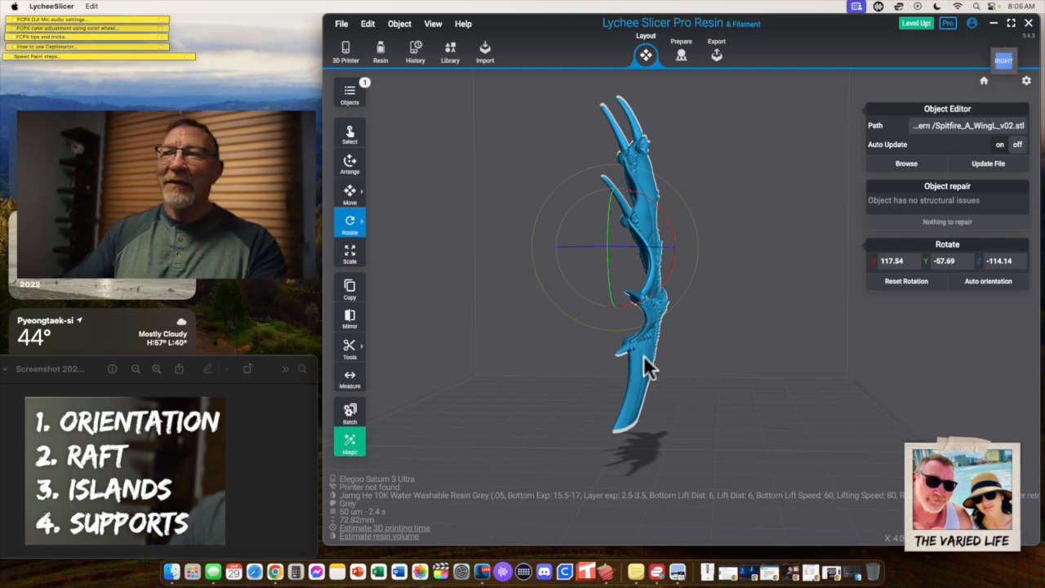
left_click_drag(646, 453, 701, 414)
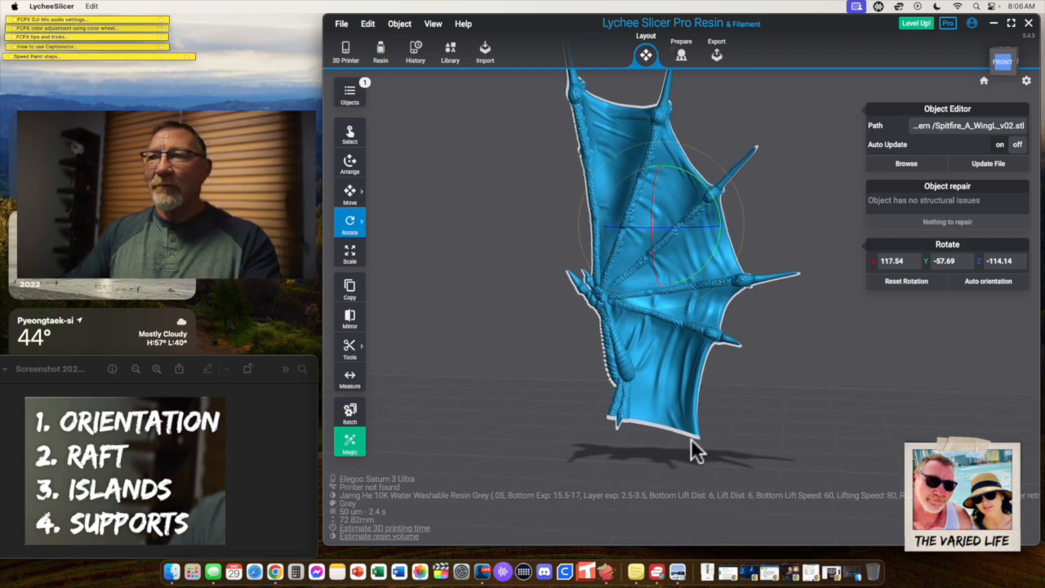
scroll(691, 439, "up", 5)
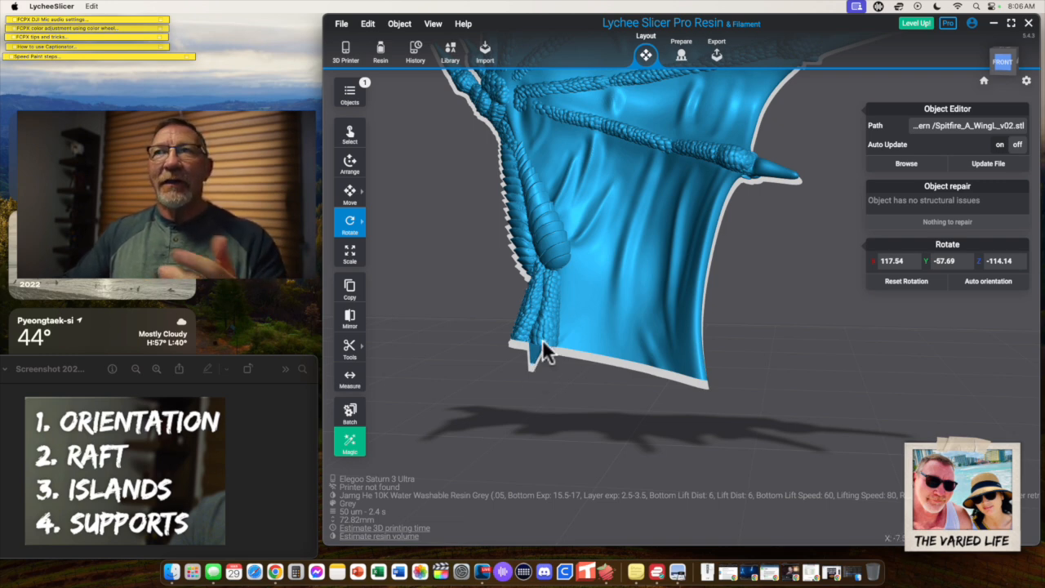
Step: Rotate the wing to about X 135.56, Y -51.21 and Z -128.87 degrees so its attachment edge lies level above the plate
middle_click_drag(618, 159, 626, 214)
scroll(626, 214, "down", 5)
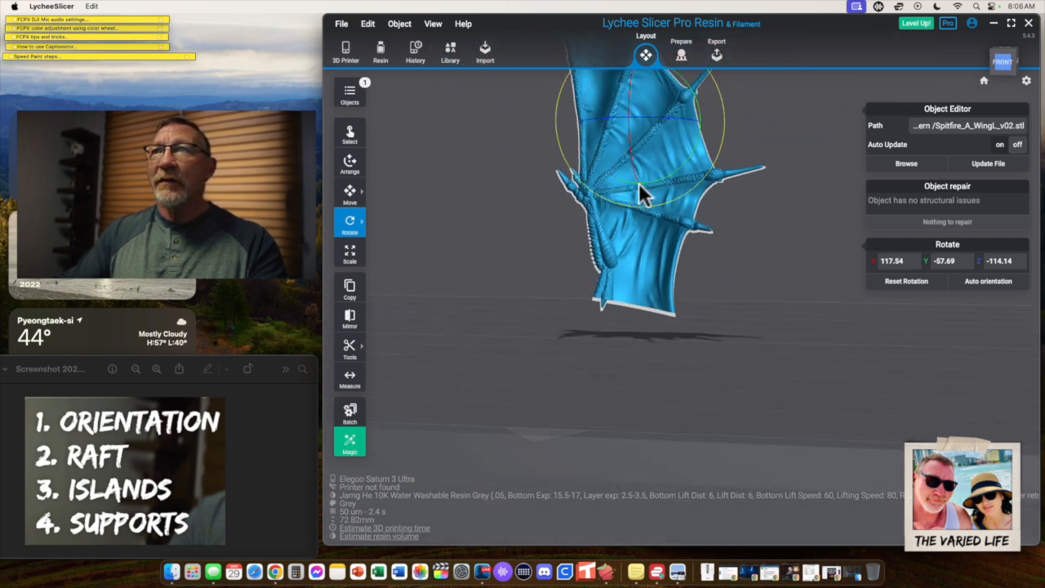
left_click_drag(665, 177, 589, 324)
left_click_drag(651, 315, 589, 318)
scroll(630, 323, "up", 6)
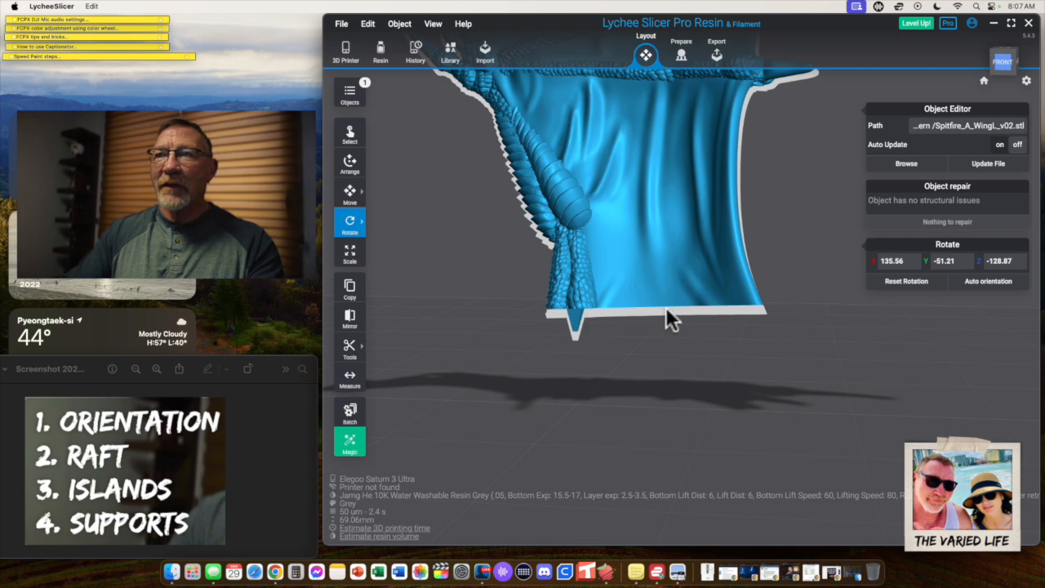
scroll(715, 329, "down", 5)
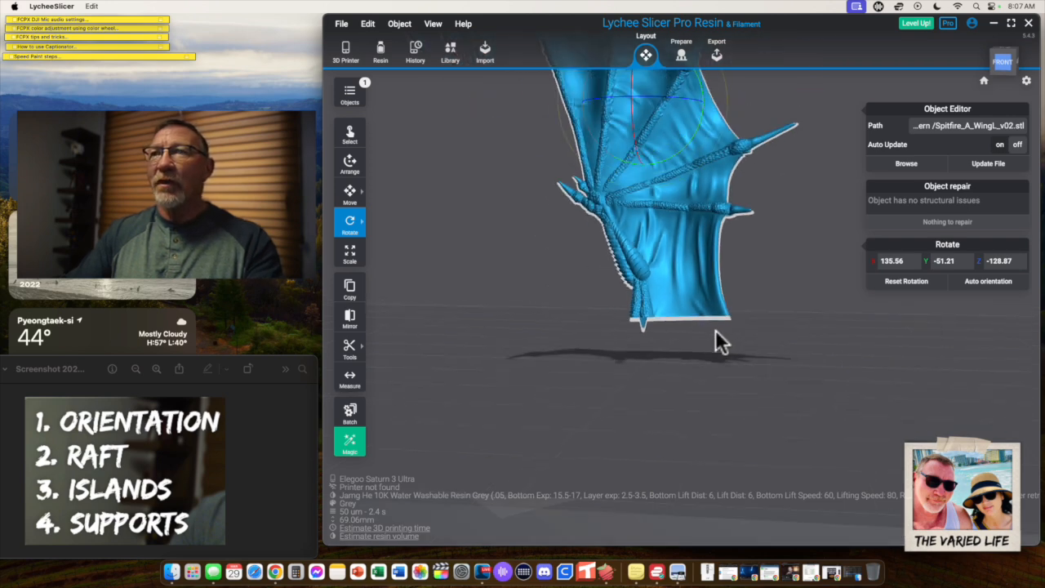
middle_click_drag(765, 268, 754, 296)
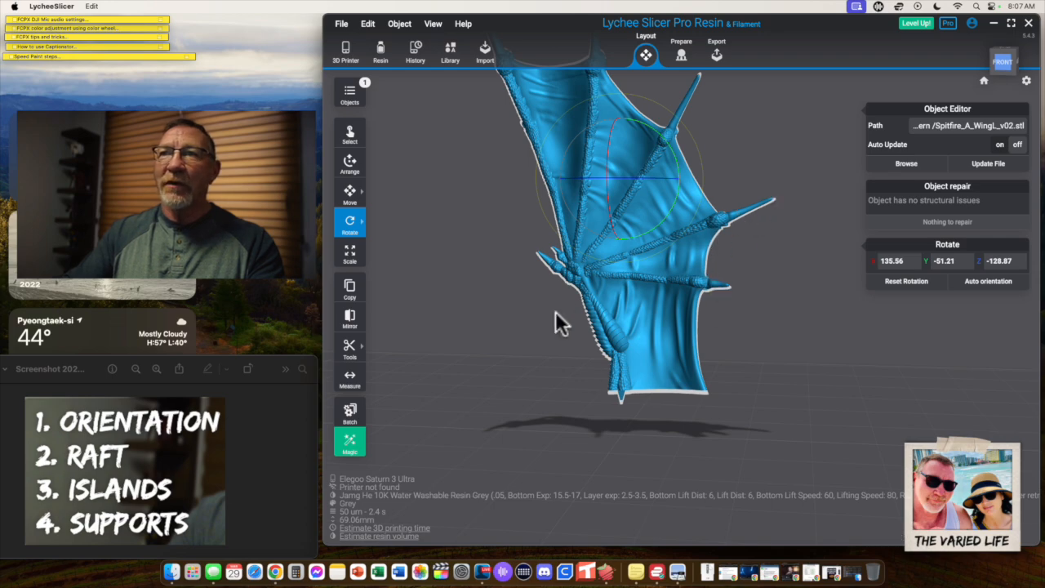
mouse_move(776, 358)
left_mouse_down()
mouse_move(620, 366)
mouse_move(741, 372)
mouse_move(763, 360)
left_mouse_up()
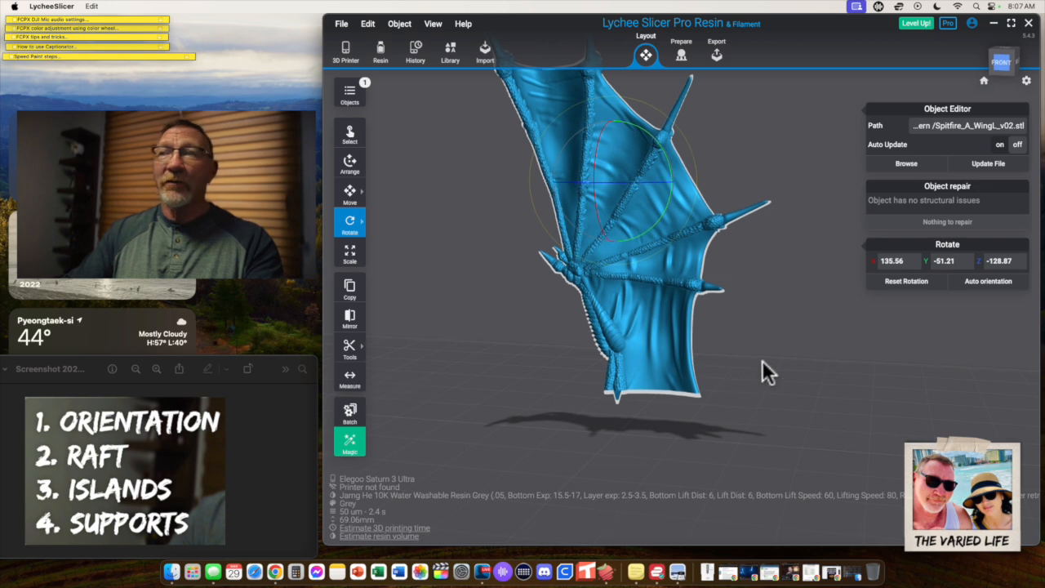
middle_click_drag(761, 360, 758, 406)
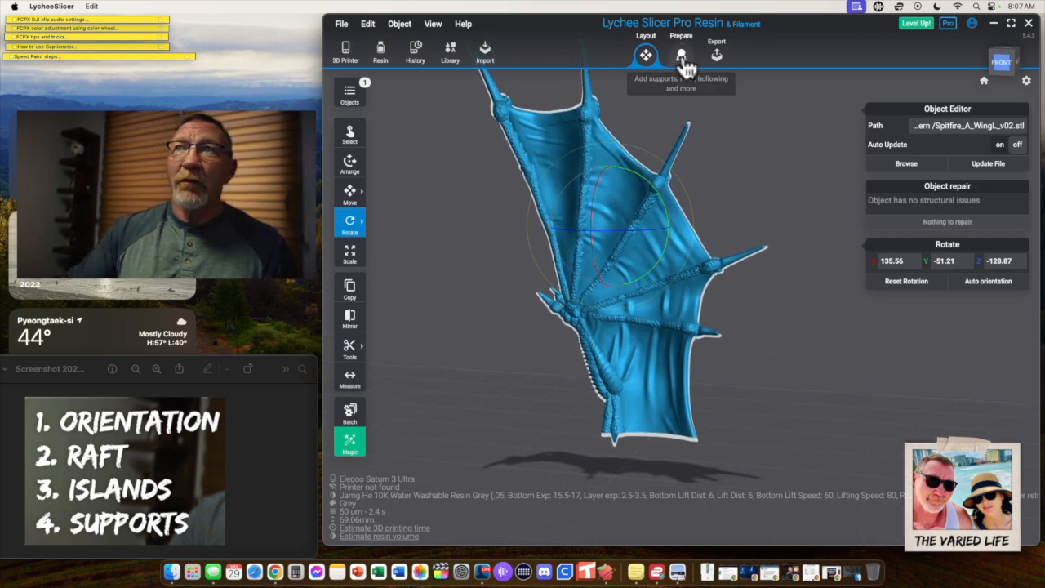
Step: Switch to support preparation, restore the wing's full layer view and search it for islands with Detailed accuracy
left_click(681, 55)
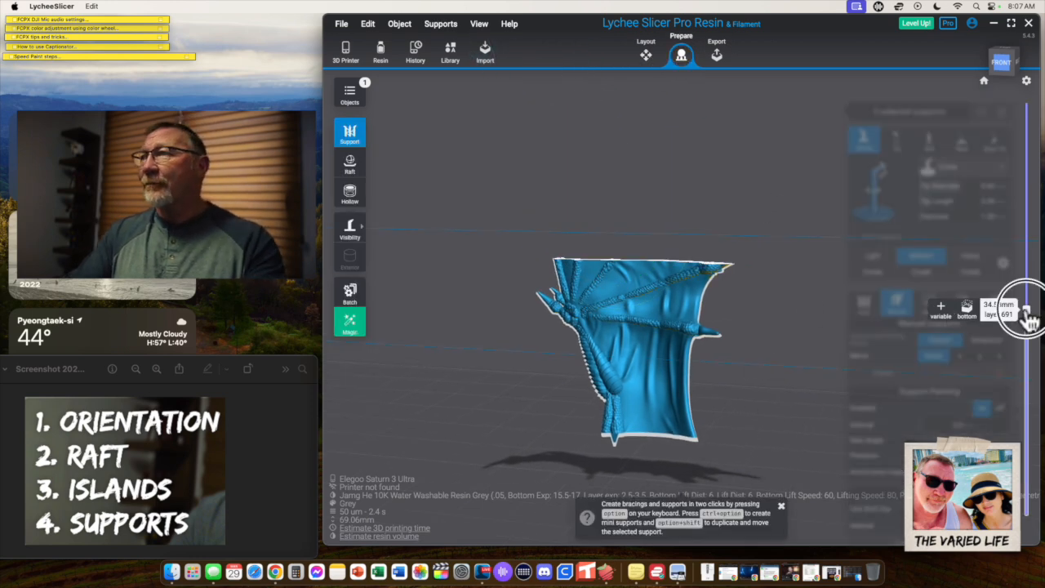
left_click_drag(1026, 308, 1026, 72)
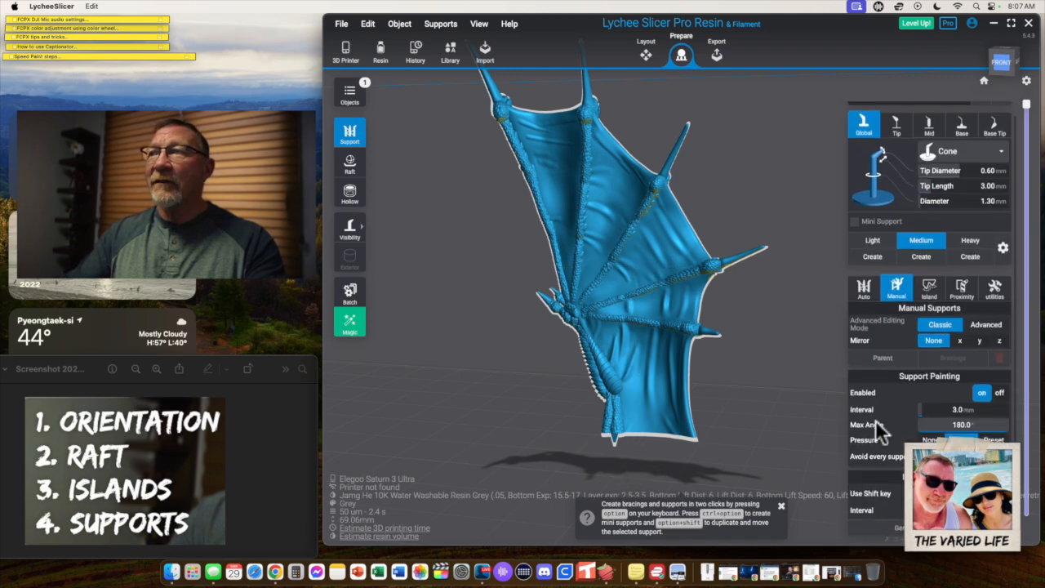
left_click(929, 290)
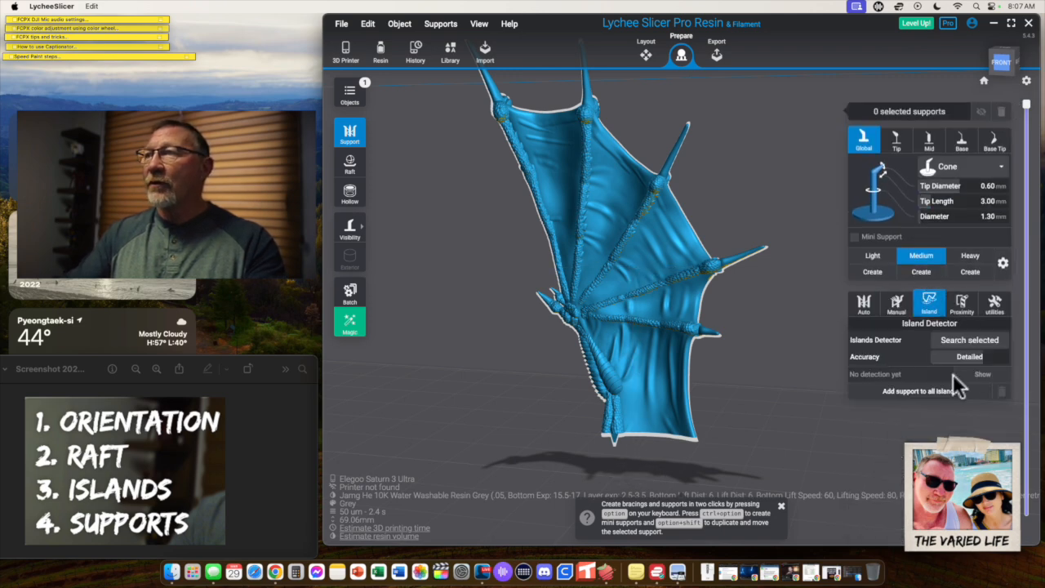
left_click(913, 357)
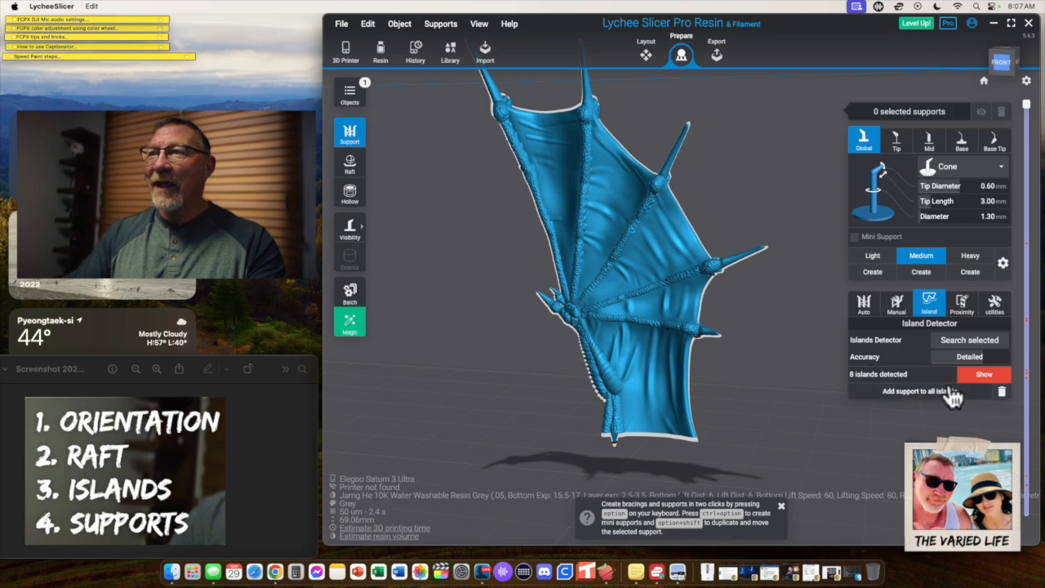
Step: Show the first detected island and examine it from below, beside the square peg on the attachment edge
left_click(986, 376)
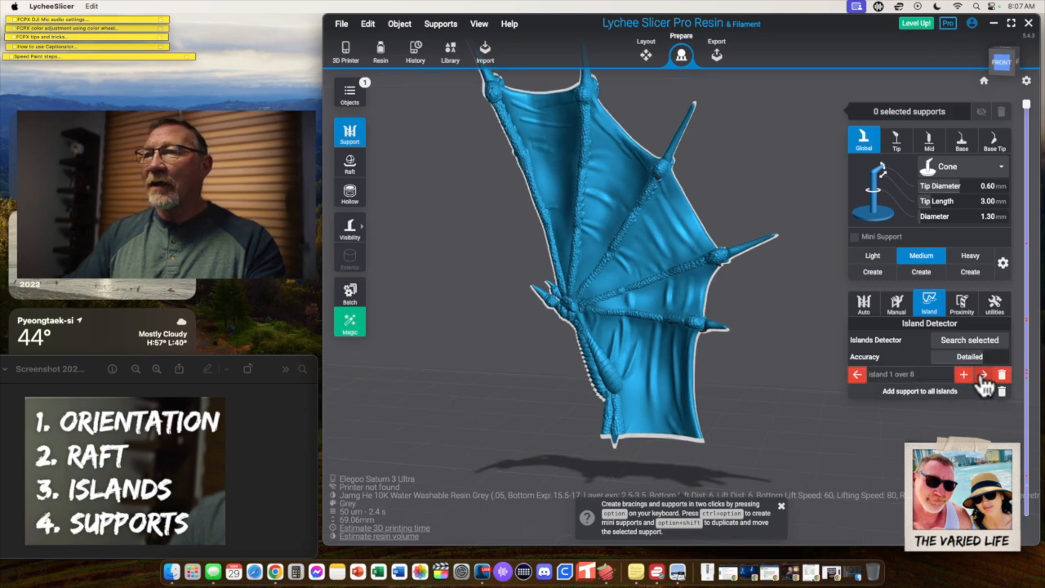
left_click_drag(751, 373, 599, 306)
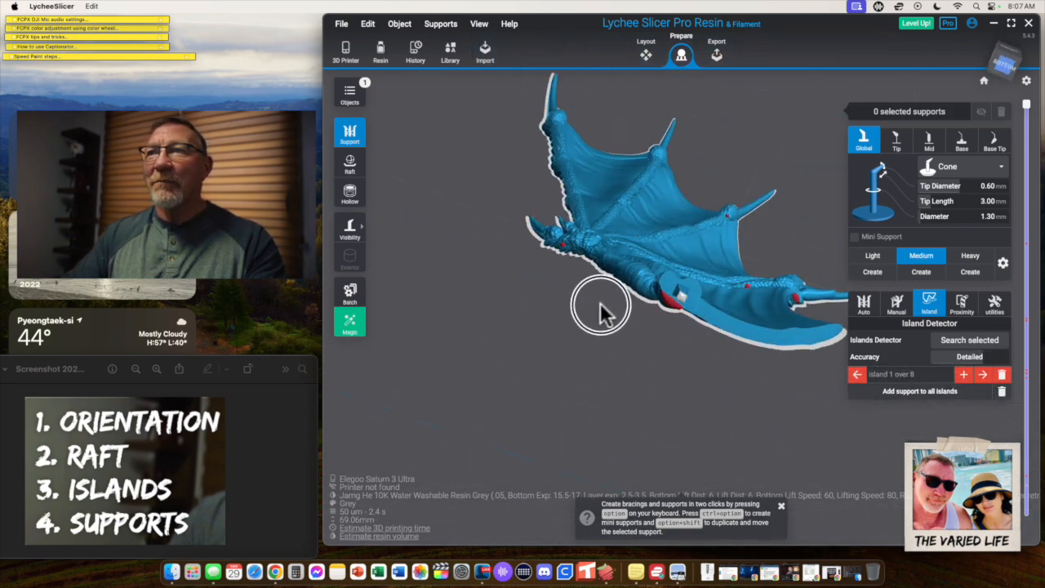
scroll(600, 306, "up", 5)
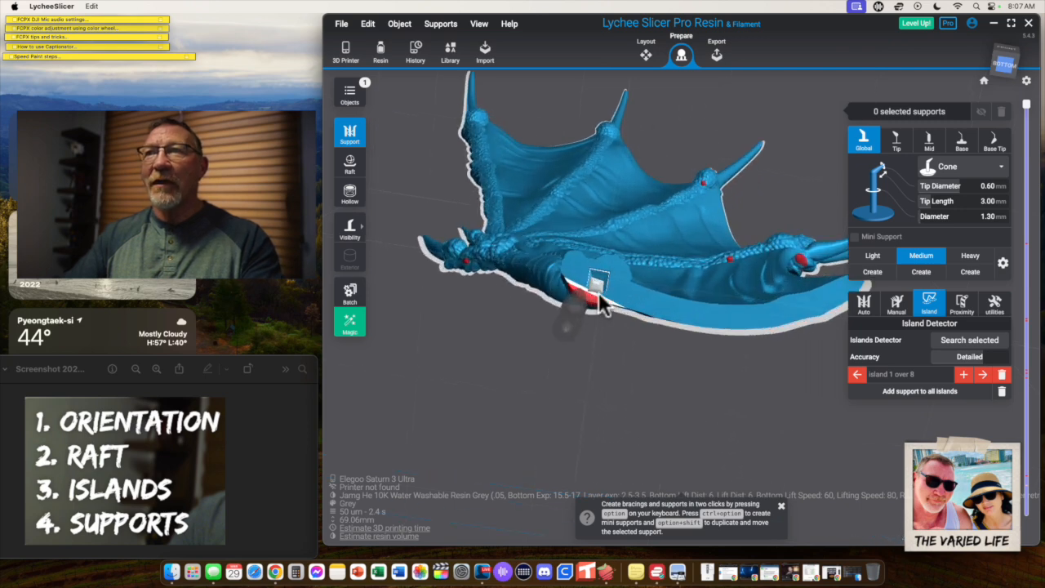
left_click_drag(621, 310, 650, 311)
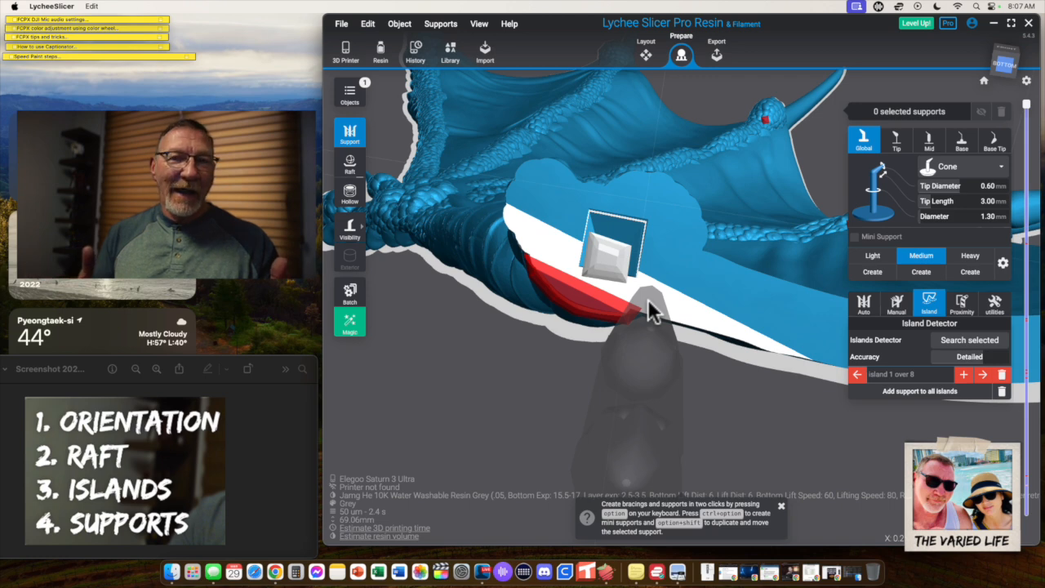
left_click_drag(676, 312, 613, 261)
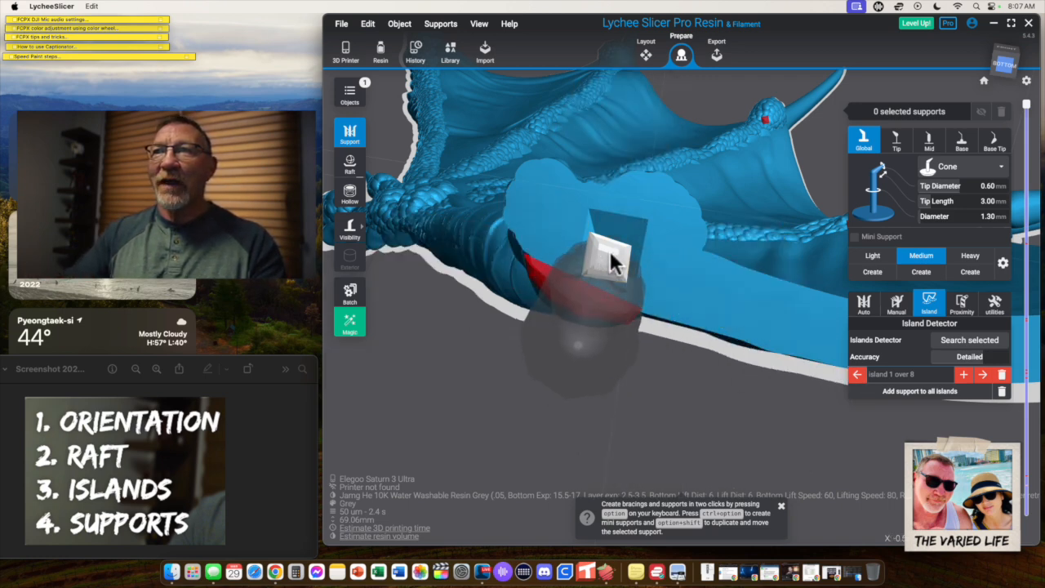
Step: Try placing a medium support under the tip of the square peg on the attachment edge
left_click(614, 261)
left_click_drag(678, 338, 762, 402)
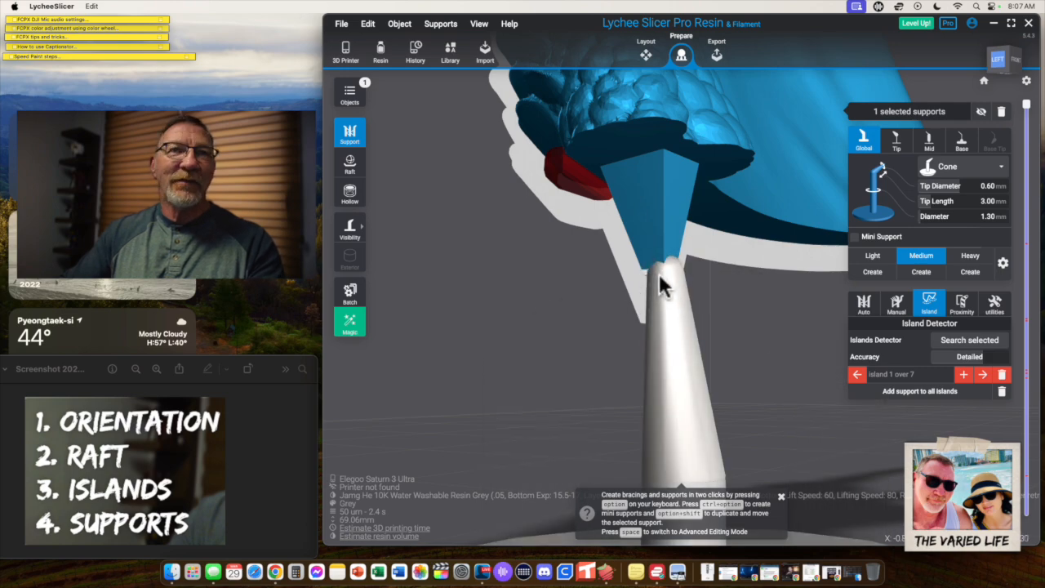
left_click_drag(742, 302, 641, 267)
key("Delete")
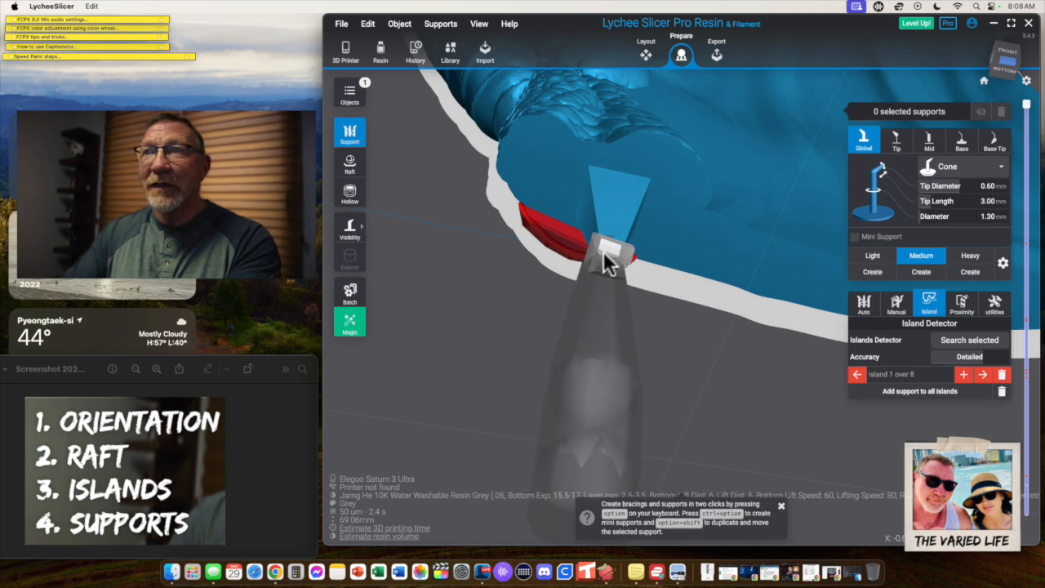
Step: Place a medium support centered under the tip of the square peg, with 0.60 mm tip diameter, and check its contact
left_click(609, 265)
left_click_drag(678, 298, 631, 352)
scroll(650, 352, "down", 4)
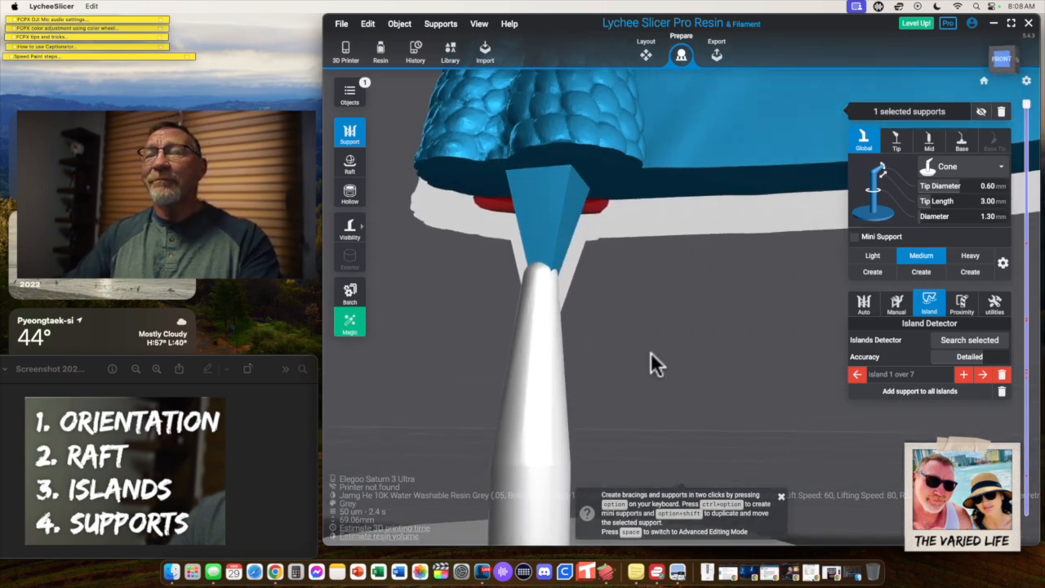
left_click_drag(689, 334, 737, 322)
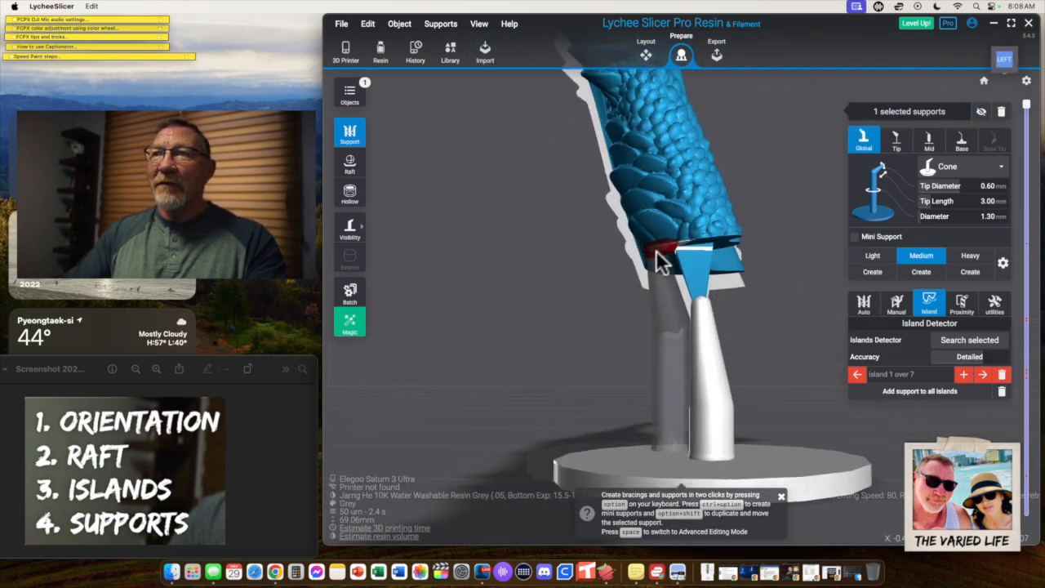
Step: Try placing a medium support on the island next to the square peg
left_click_drag(660, 259, 656, 197)
left_click(658, 201)
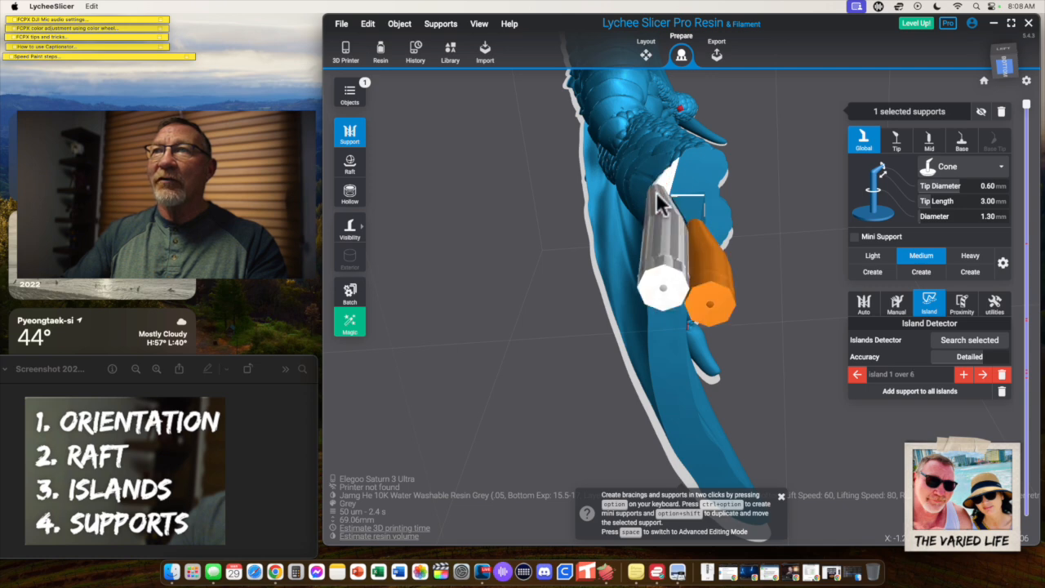
left_click_drag(590, 280, 589, 339)
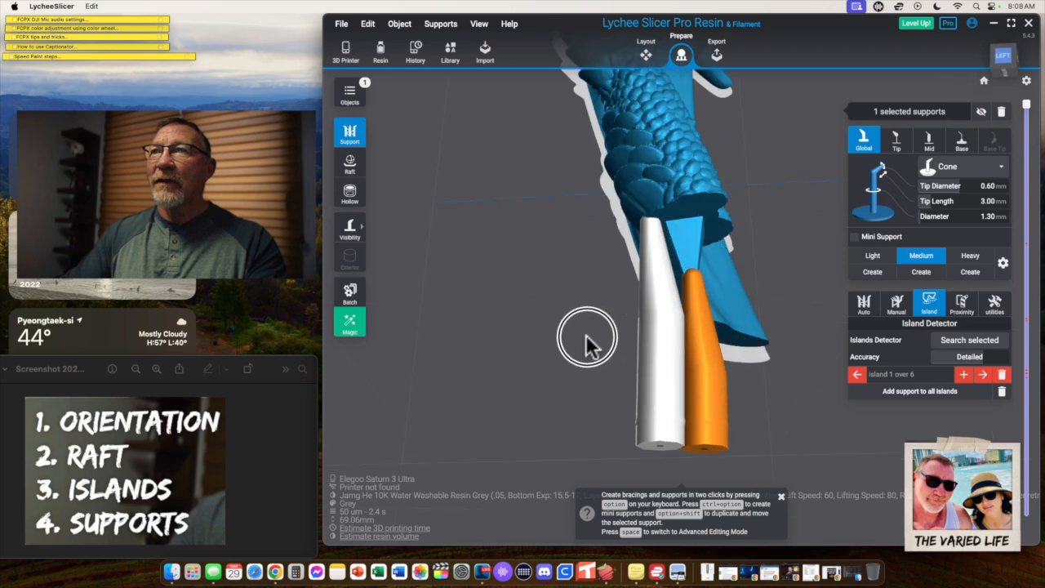
key("BackSpace")
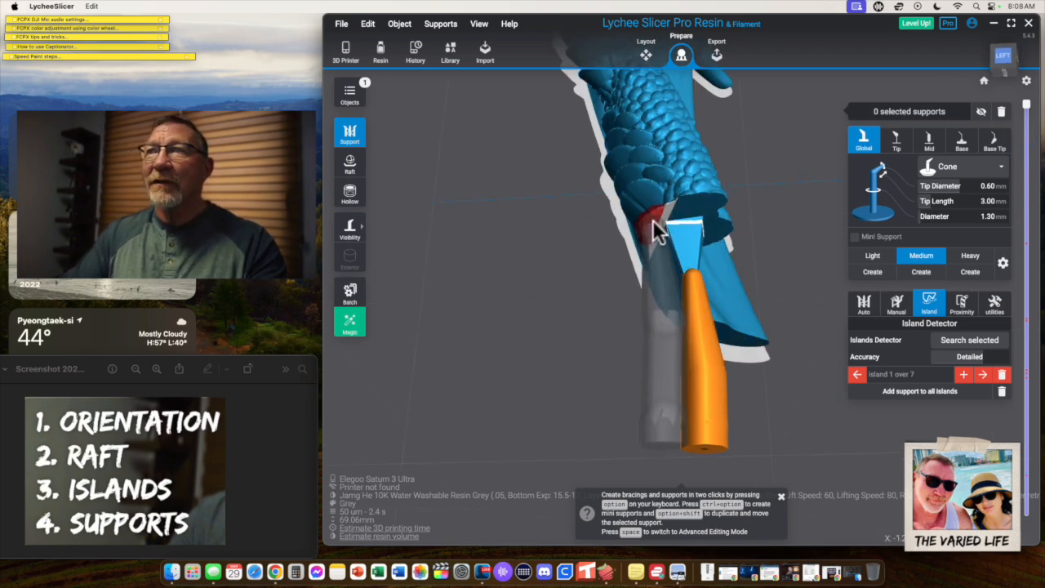
Step: Place a medium support on the red island area beside the square peg and inspect its contact up close
left_click(652, 220)
left_click_drag(645, 245, 737, 269)
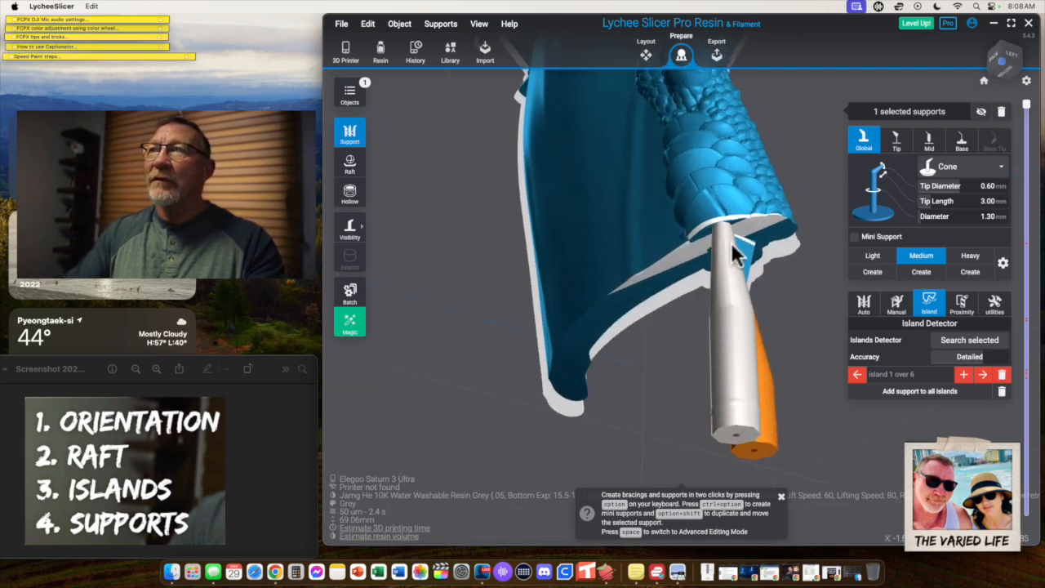
scroll(743, 263, "up", 4)
left_click_drag(727, 196, 707, 278)
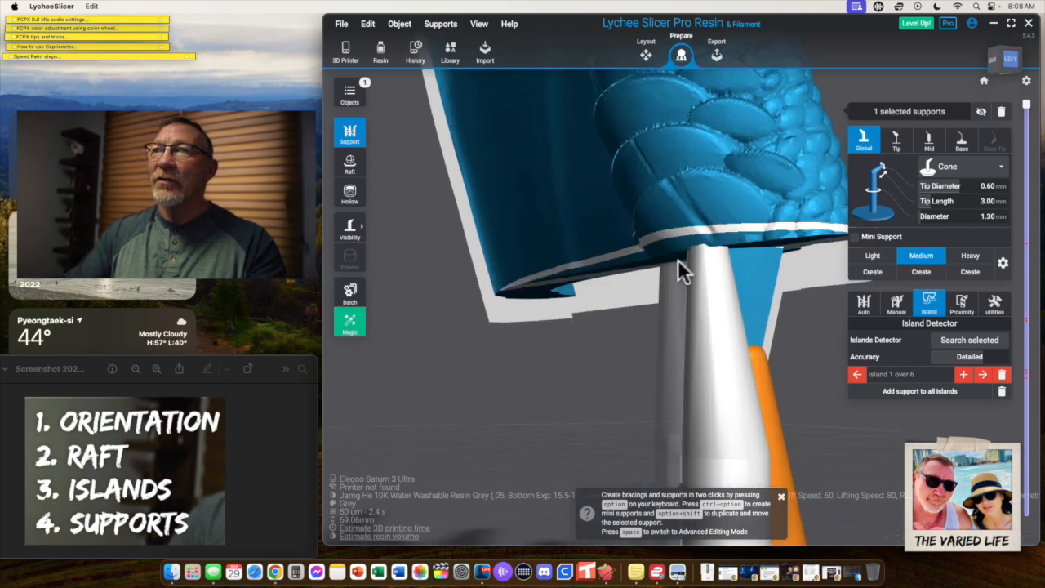
Step: Add two more medium supports under the arm's cut face, one on each lobe around the peg, deleting the misplaced one
left_click_drag(627, 286, 618, 131)
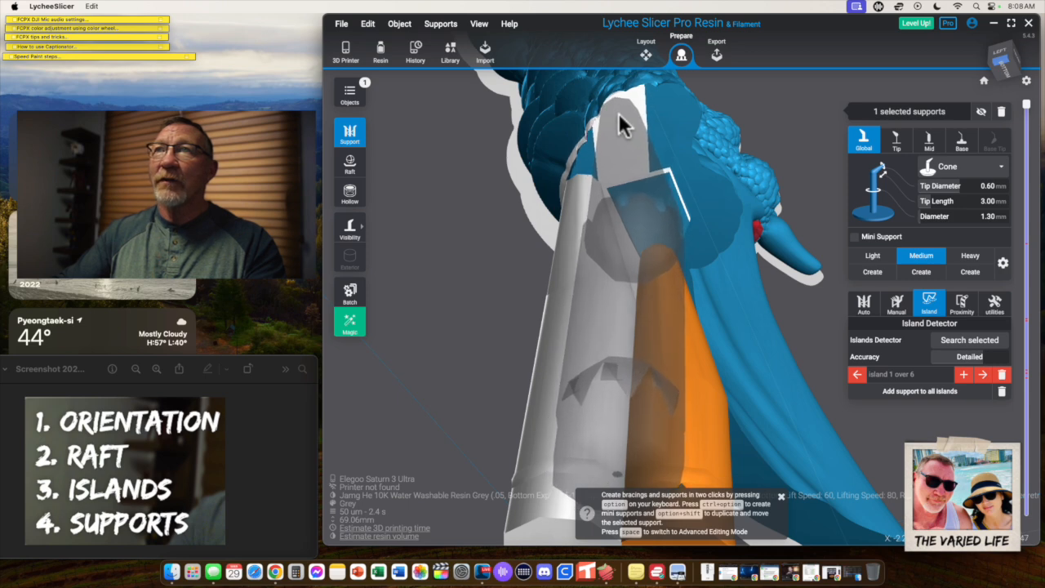
left_click_drag(618, 120, 681, 112)
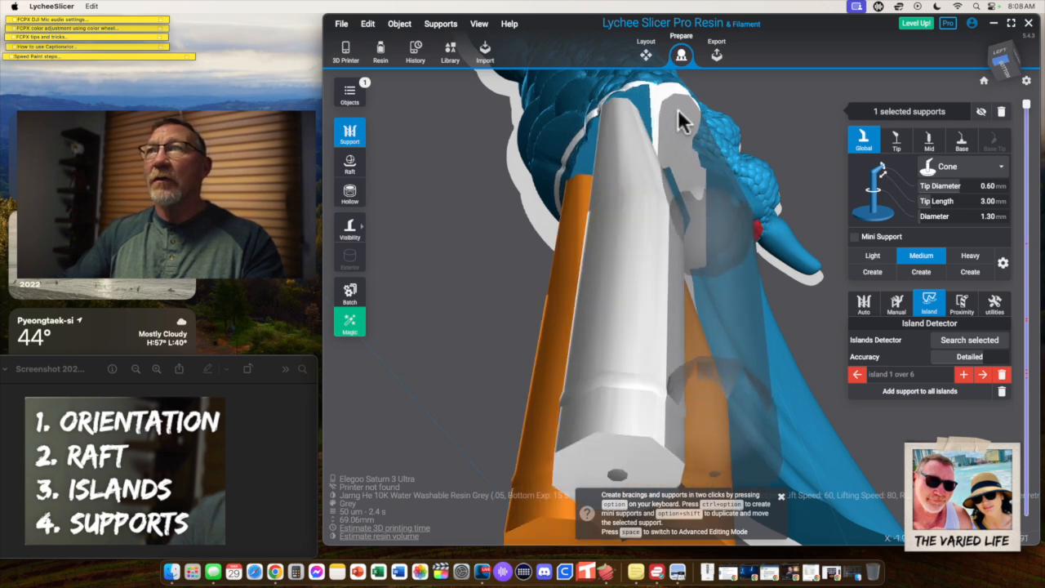
left_click_drag(678, 115, 619, 219)
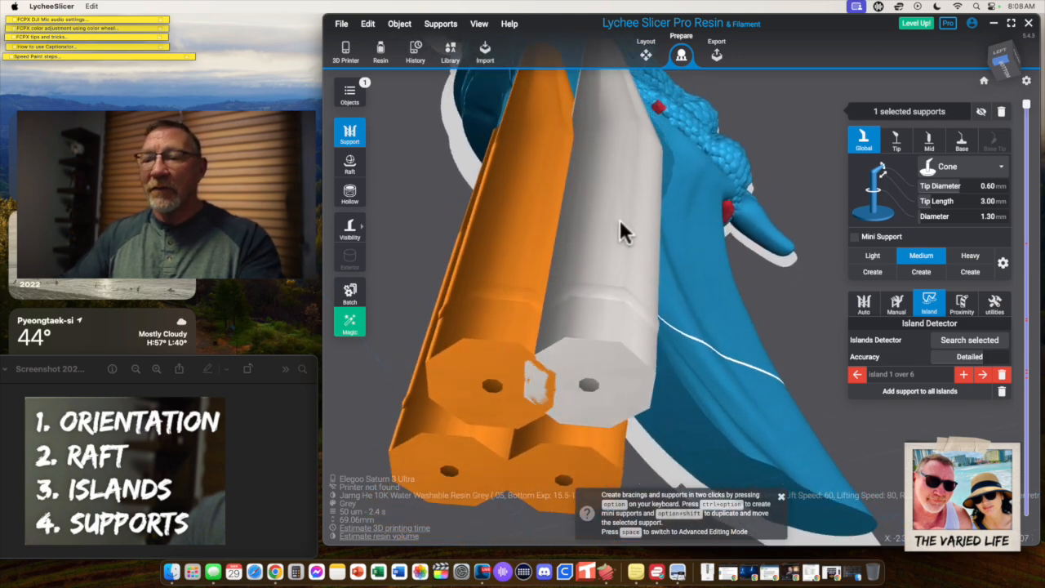
key("Delete")
mouse_move(717, 271)
left_mouse_down()
mouse_move(653, 289)
mouse_move(592, 273)
left_mouse_up()
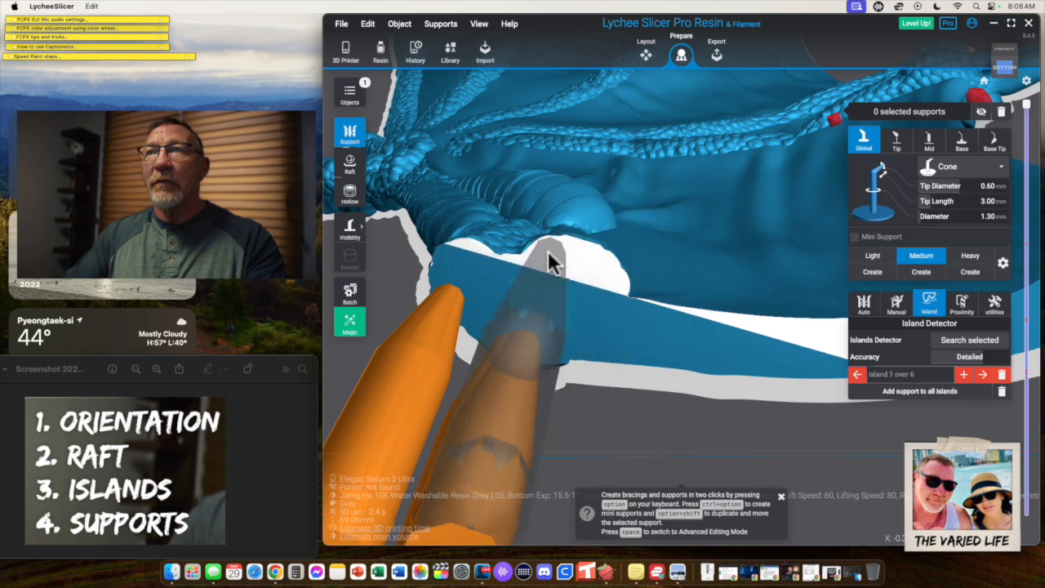
left_click(551, 259)
left_click_drag(577, 280, 553, 205)
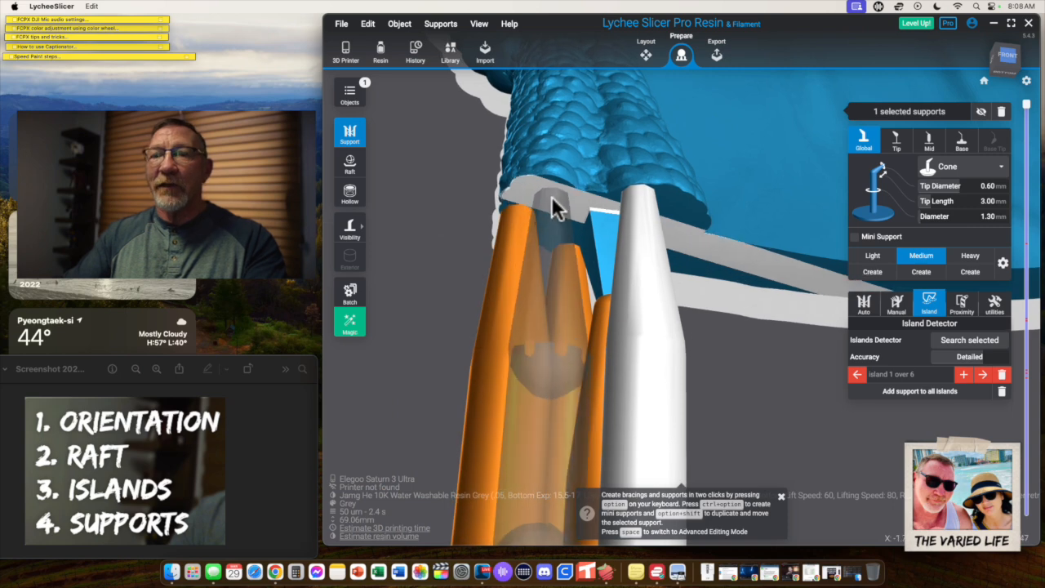
Step: Add a mini support linking the arm's cut face between the lobes to the outer lobe's support
left_click(515, 301)
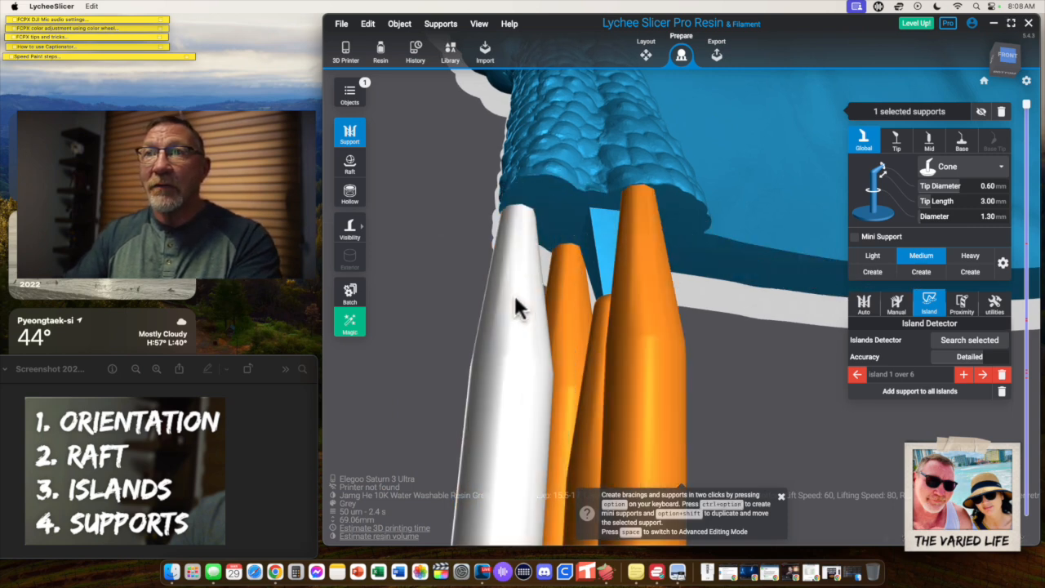
left_click(553, 187, "ctrl+alt")
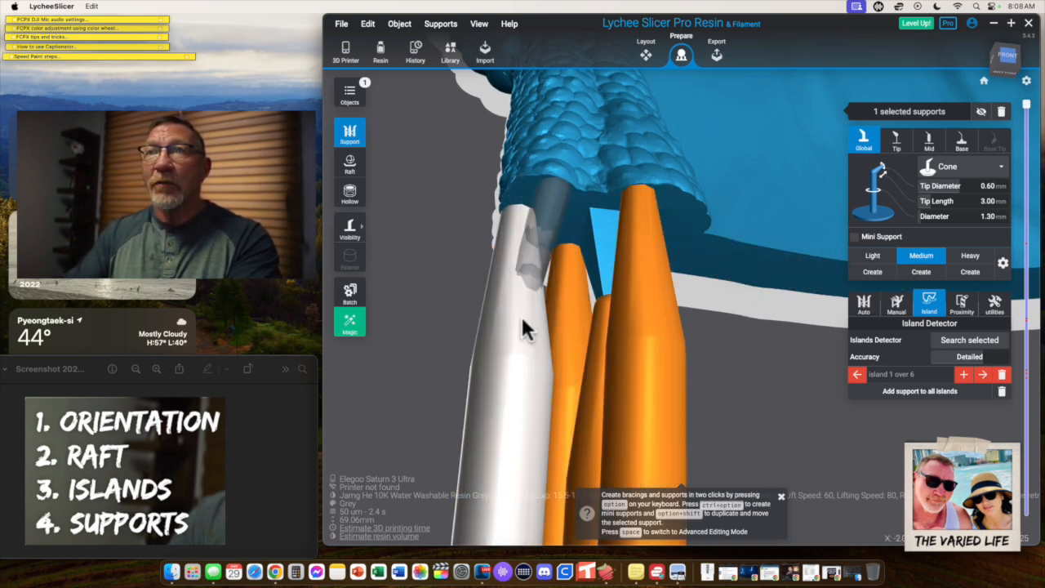
left_click(502, 375, "ctrl+alt")
left_click_drag(716, 403, 622, 397)
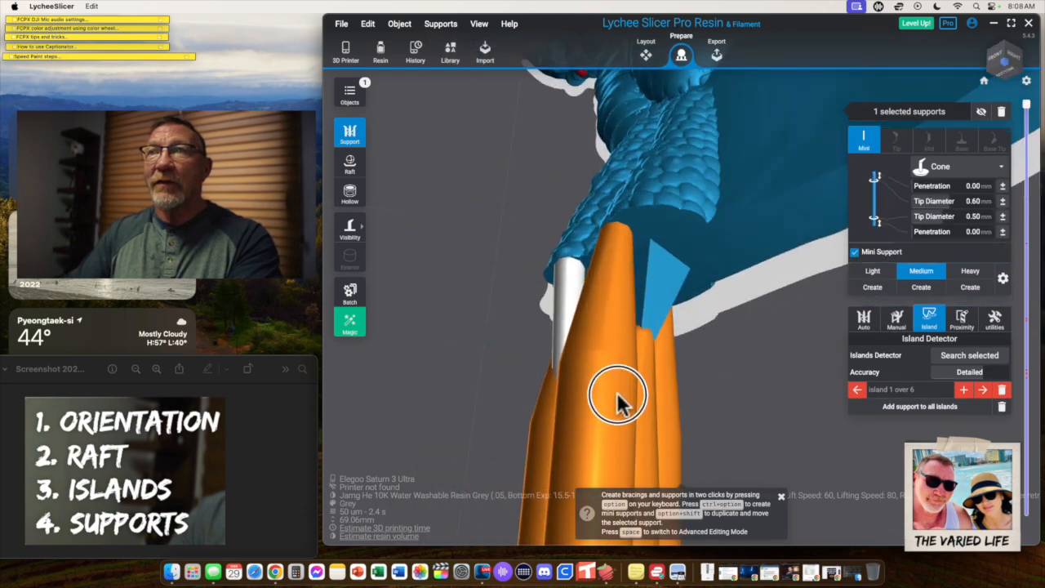
Step: Add a mini support branching from the other lobe's support to the far edge of the arm's cut face
left_click(600, 362)
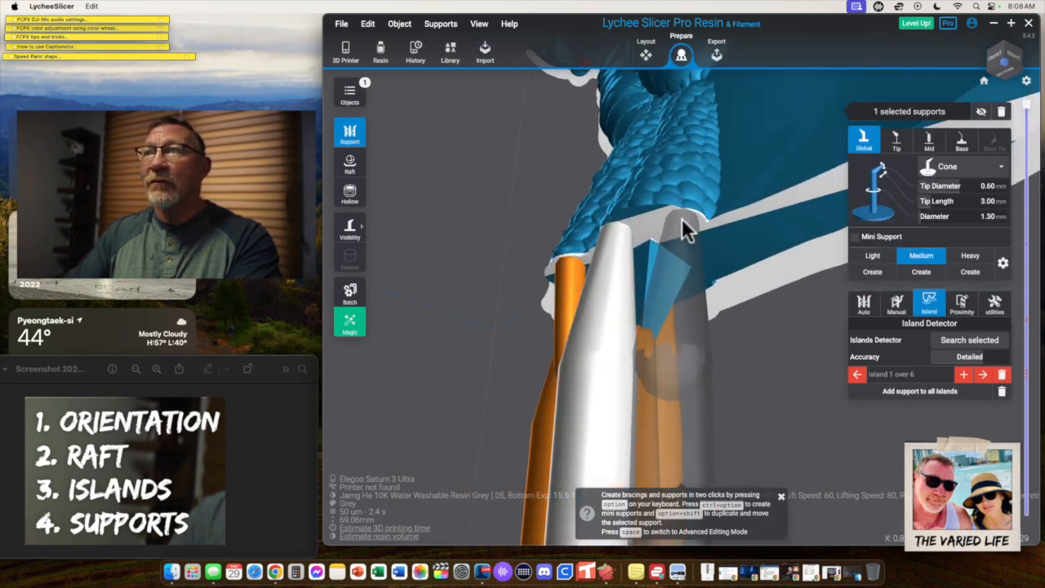
left_click(682, 220, "ctrl+alt")
left_click(593, 368, "ctrl+alt")
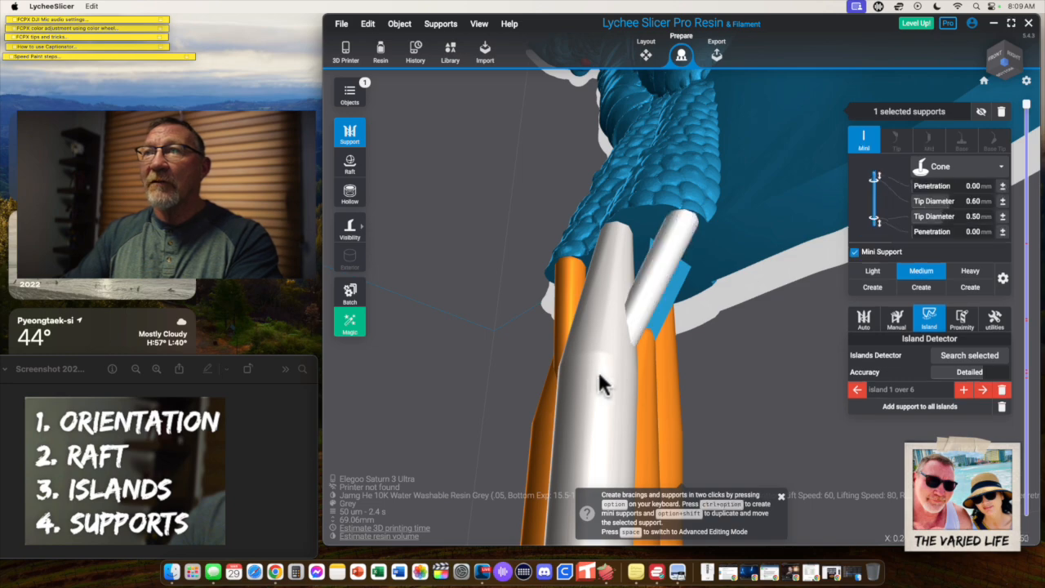
Step: Place evenly spaced medium supports along the wing membrane's lower edge, starting beside the arm's supports
left_click_drag(755, 394, 739, 299)
left_click(738, 298)
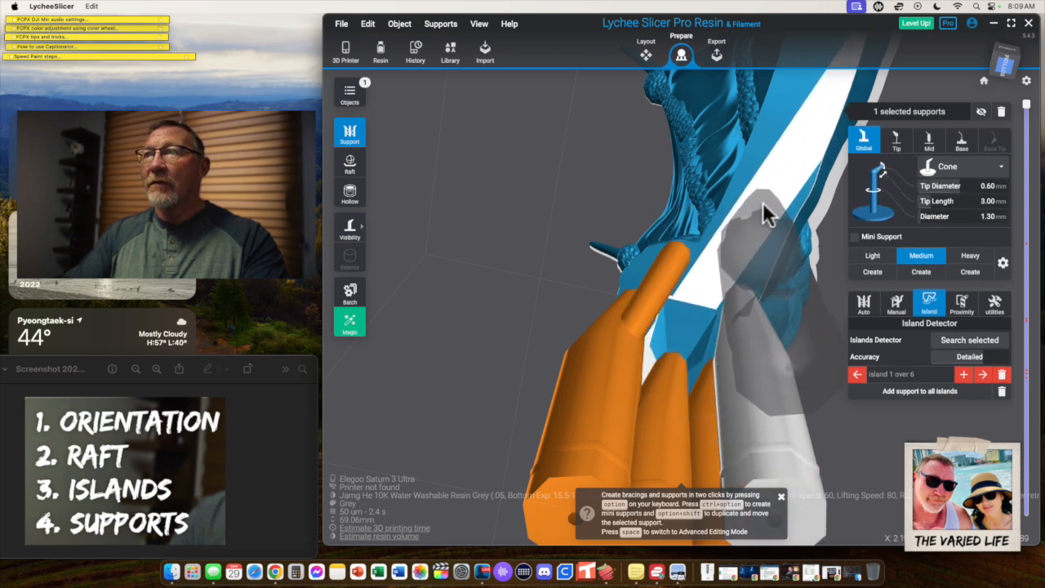
left_click(770, 197)
left_click_drag(804, 98, 877, 205)
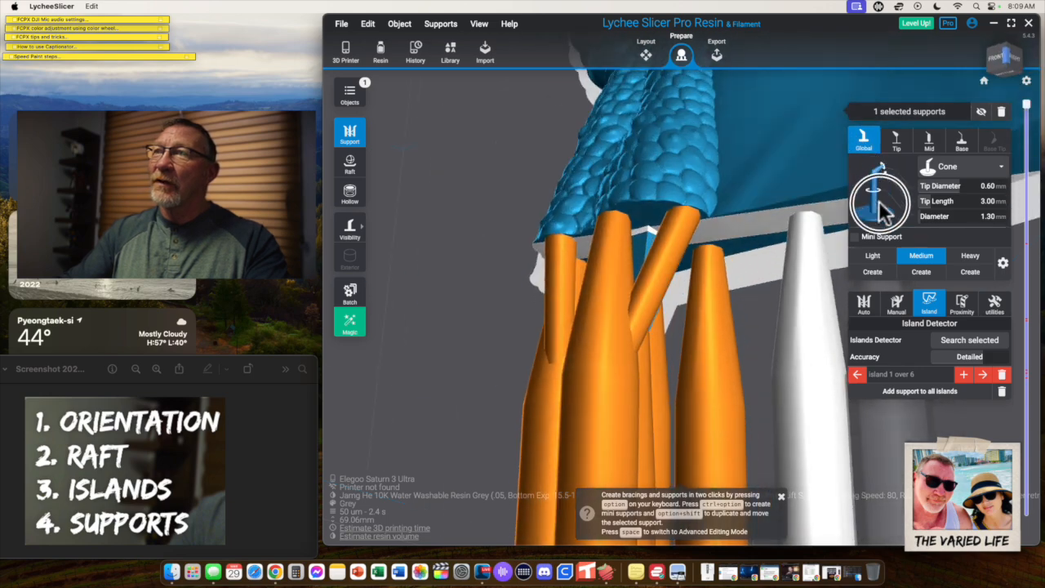
right_click_drag(734, 249, 561, 226)
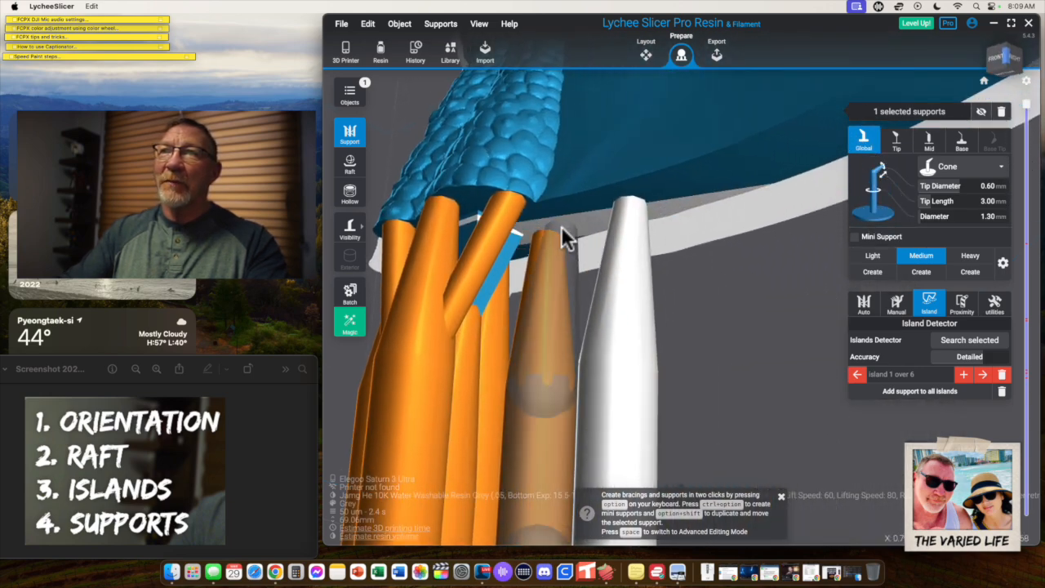
right_click_drag(738, 178, 722, 158)
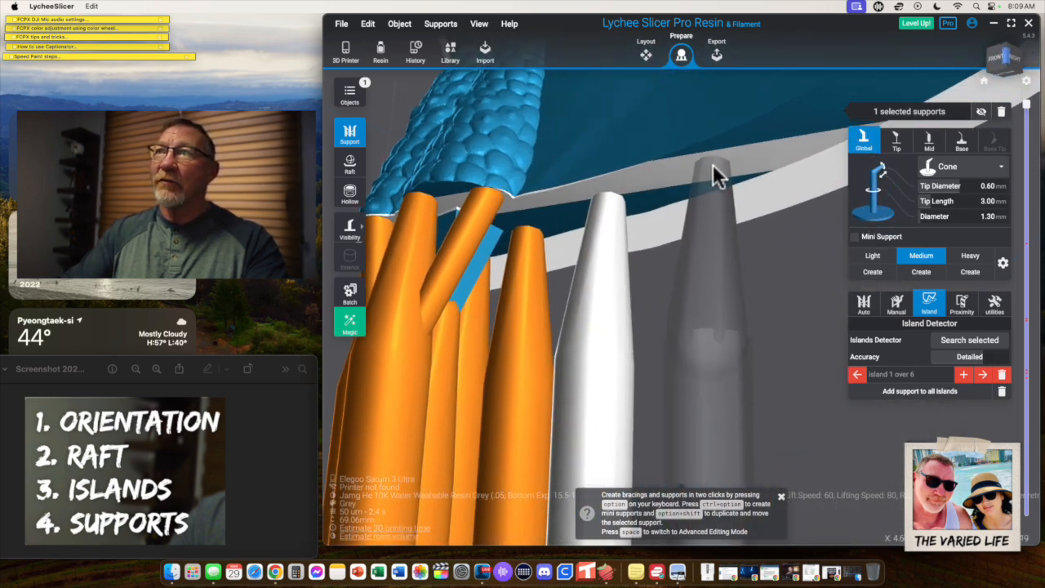
left_click_drag(712, 165, 638, 250)
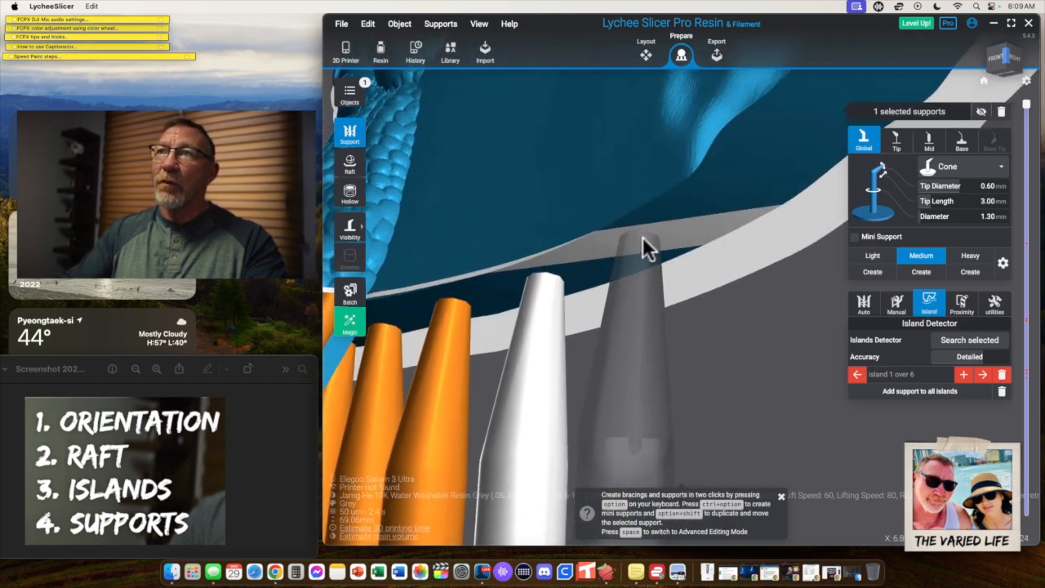
left_click(650, 233)
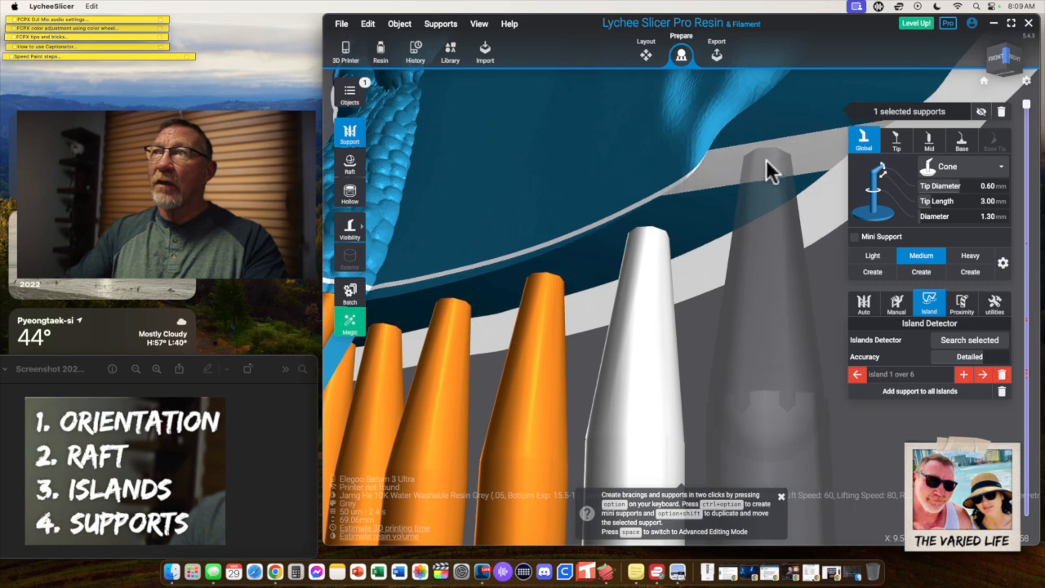
Step: Continue the row of medium supports along the membrane's lower edge out to its far corner
left_click(769, 169)
left_click_drag(767, 163, 711, 224)
left_click(671, 146)
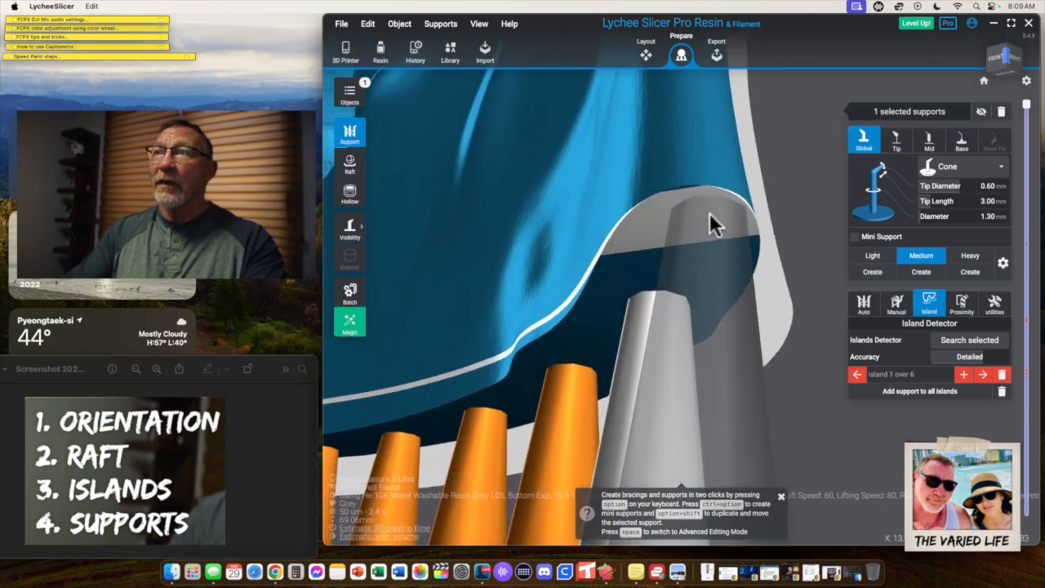
left_click(706, 217)
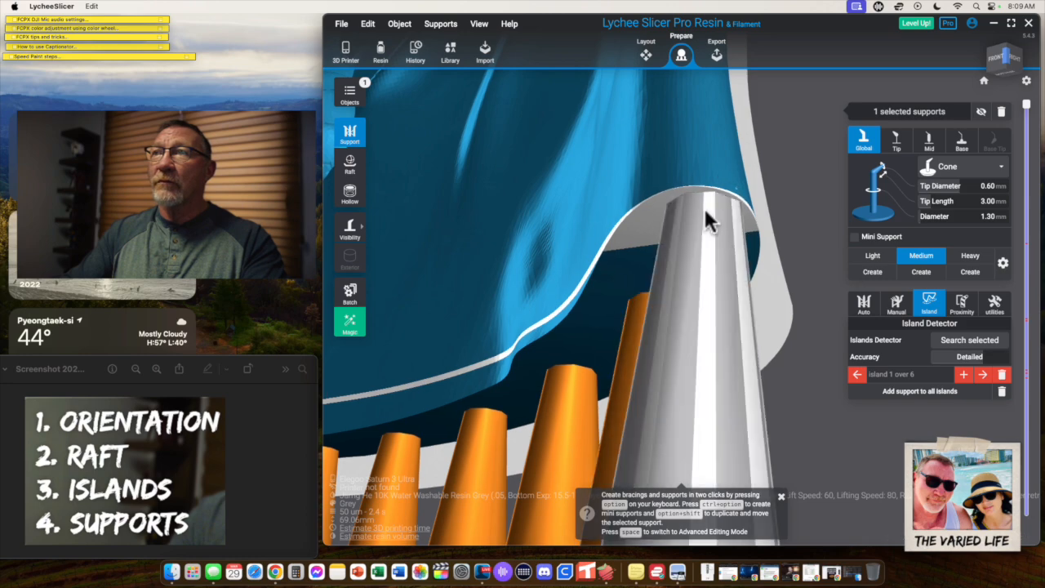
left_click_drag(786, 313, 688, 258)
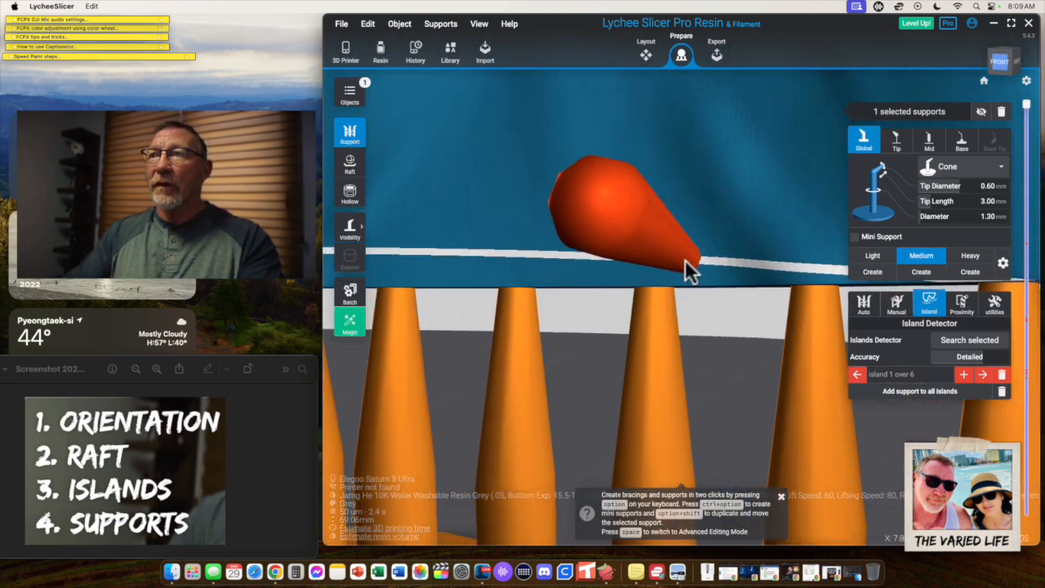
scroll(680, 261, "down", 6)
left_click_drag(627, 433, 583, 369)
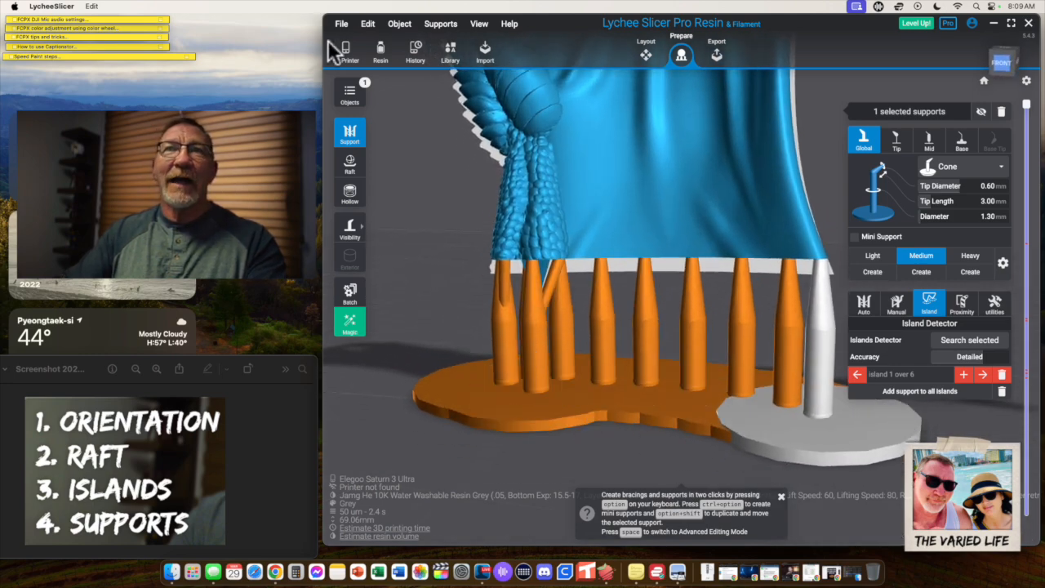
Step: Apply the compact raft type that joins the support bases in one slab, and inspect the supports from below
left_click(348, 172)
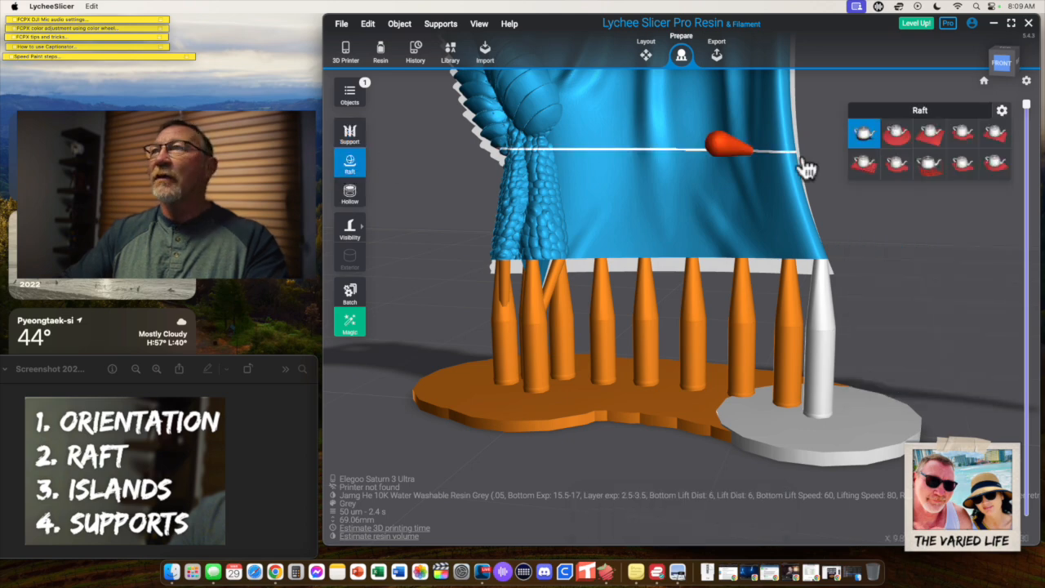
left_click(929, 168)
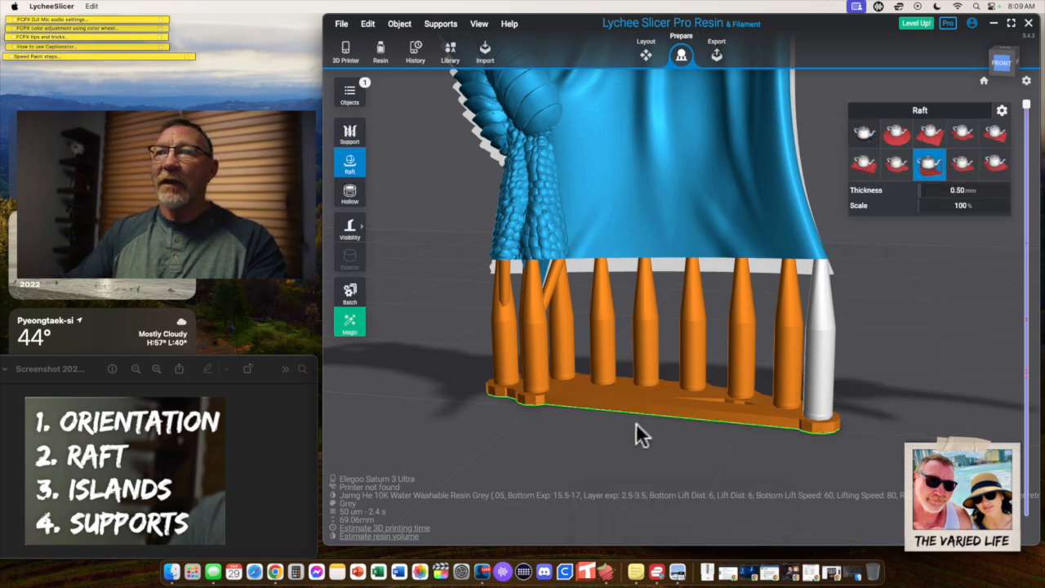
left_click_drag(642, 437, 639, 375)
scroll(618, 292, "up", 2)
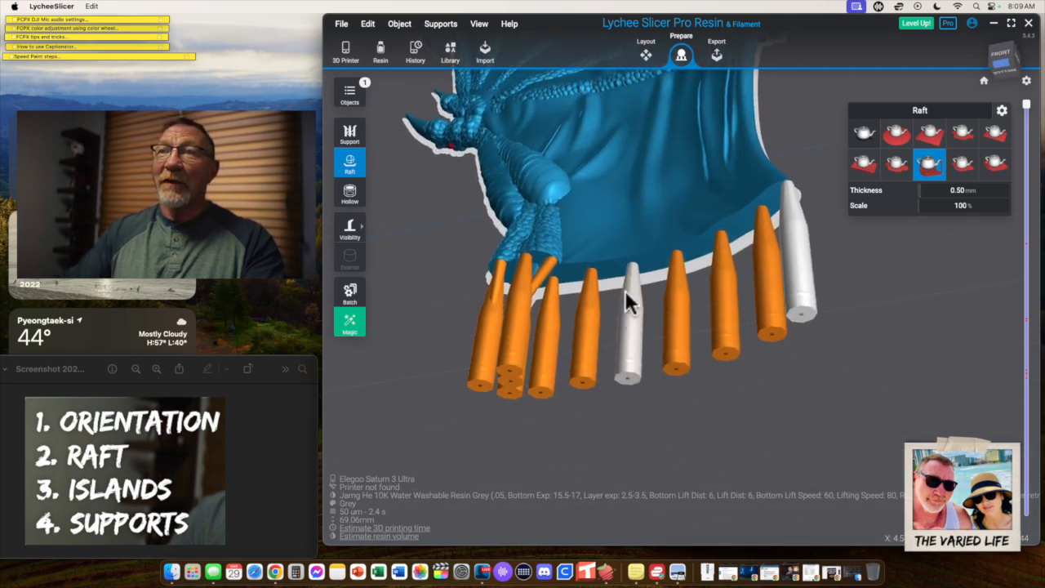
scroll(625, 298, "up", 3)
left_click_drag(560, 319, 606, 350)
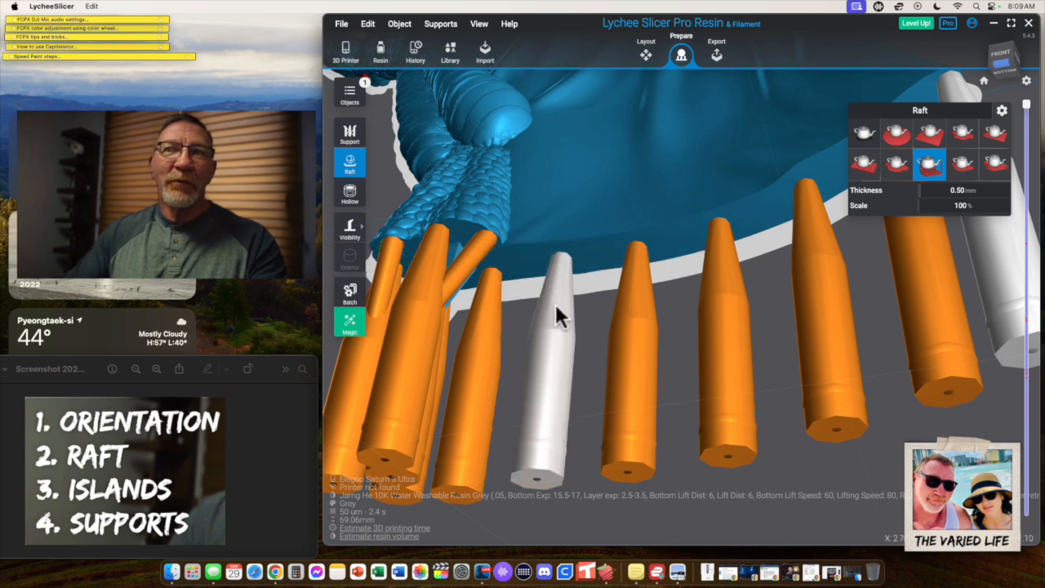
scroll(558, 314, "up", 3)
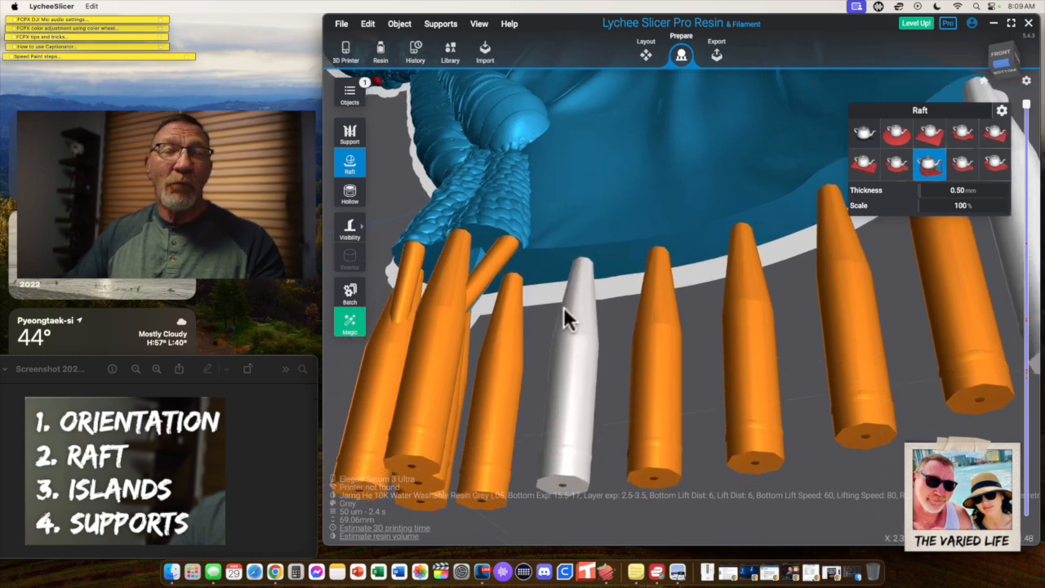
Step: Branch mini supports from the medium supports to the membrane edge in the gaps between them, and check the row from both sides
left_click(563, 305)
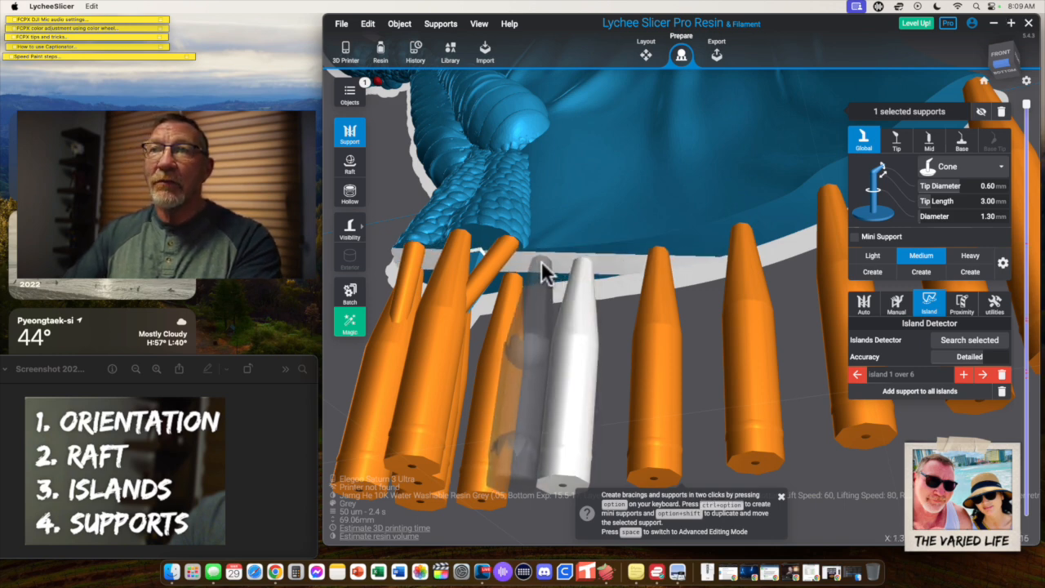
left_click(573, 349, "alt")
left_click(626, 252, "alt")
left_click(569, 351, "alt")
left_click_drag(664, 317, 819, 380)
right_click_drag(772, 296, 721, 266)
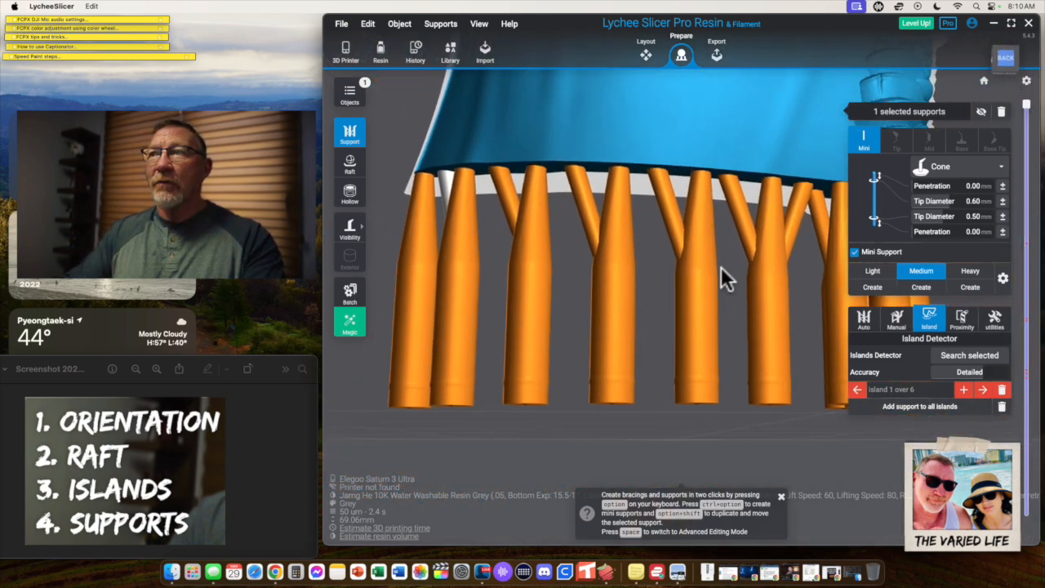
scroll(721, 266, "down", 5)
scroll(722, 268, "up", 1)
right_click_drag(718, 330, 677, 344)
mouse_move(682, 347)
left_mouse_down()
mouse_move(645, 345)
mouse_move(434, 280)
mouse_move(742, 282)
mouse_move(694, 290)
mouse_move(702, 250)
mouse_move(665, 301)
left_mouse_up()
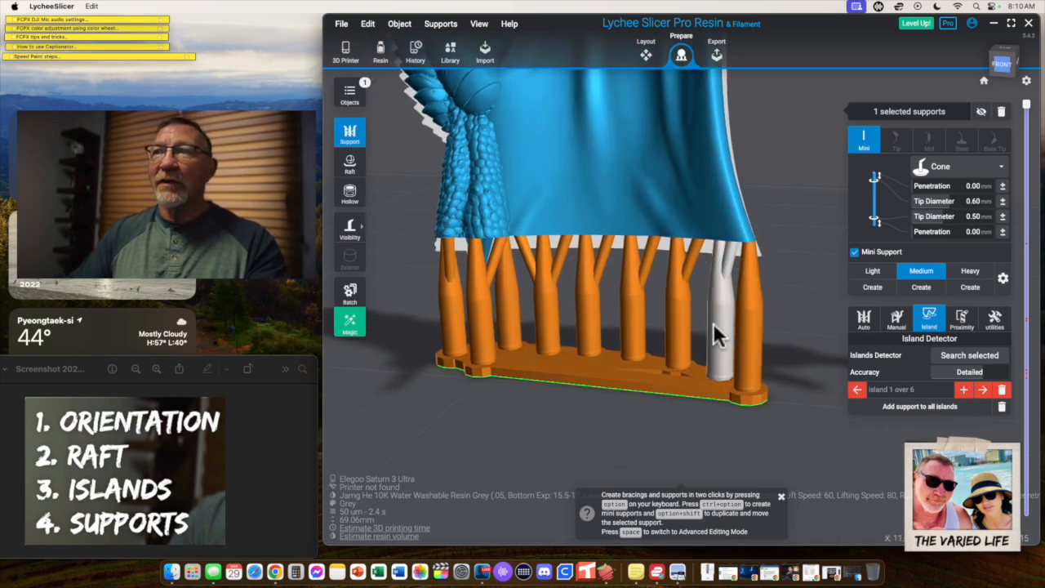
Step: Try to generate automatic bracings between the two outermost supports at the membrane's far corner
mouse_move(800, 335)
left_mouse_down()
mouse_move(844, 334)
mouse_move(786, 343)
mouse_move(790, 326)
left_mouse_up()
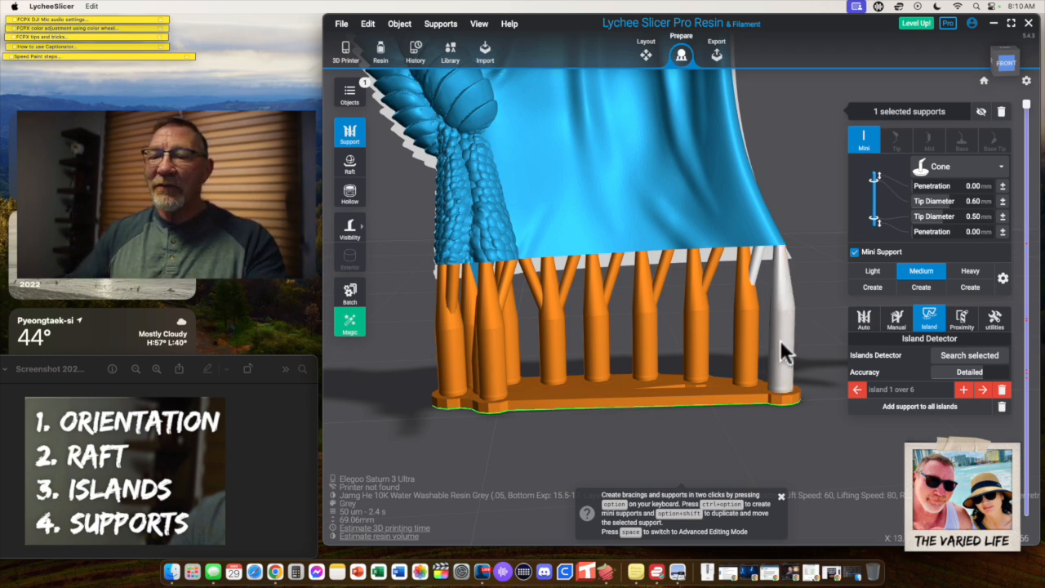
left_click(778, 338, "shift")
left_click(742, 324, "shift")
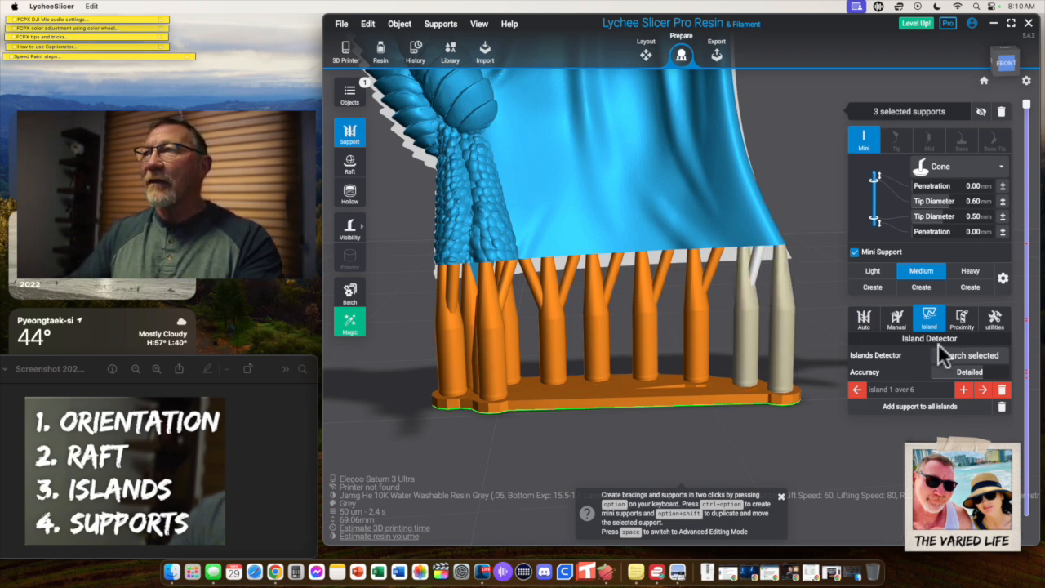
left_click(896, 320)
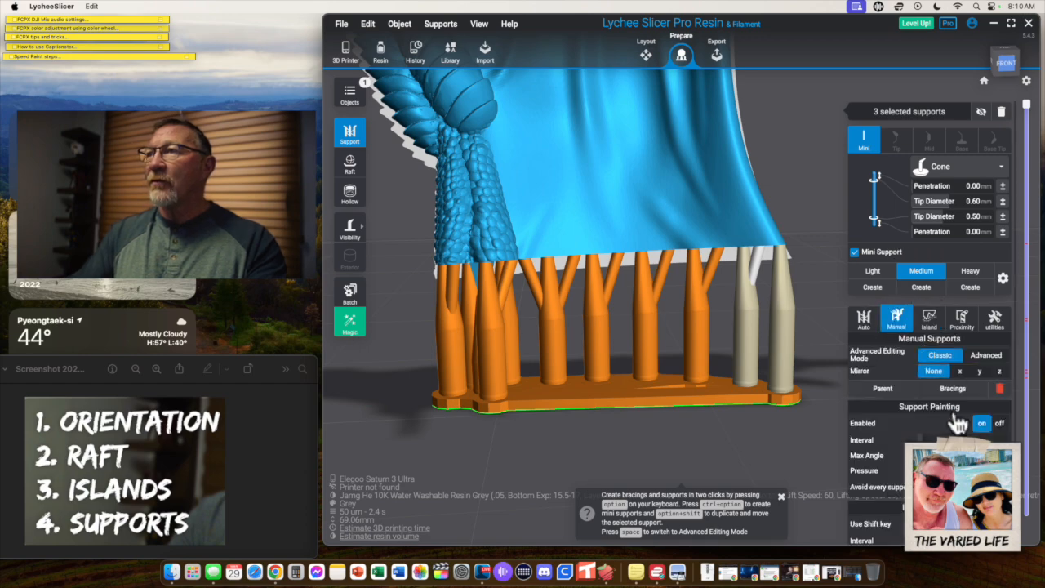
left_click(962, 392)
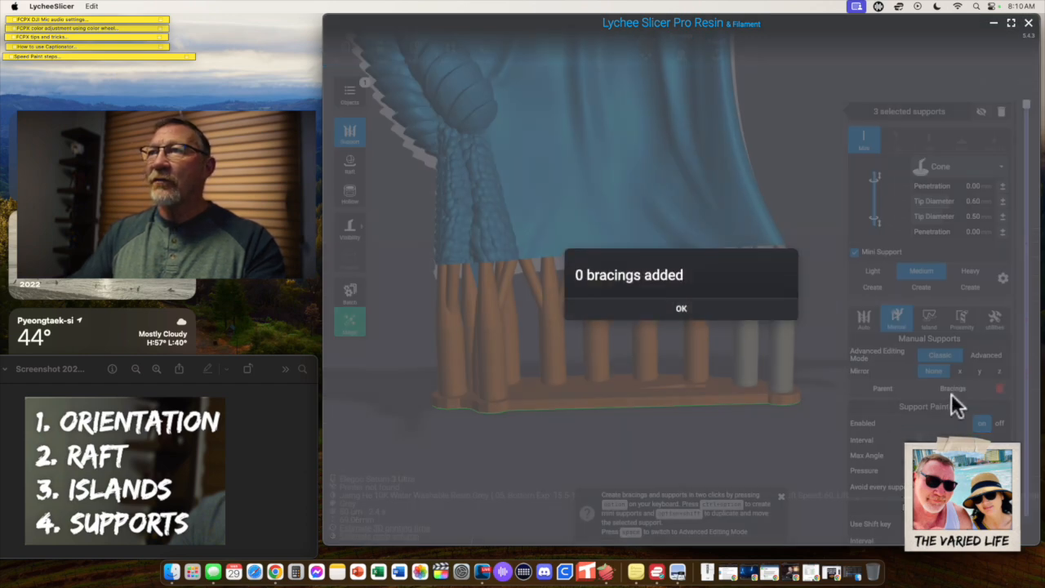
left_click(695, 315)
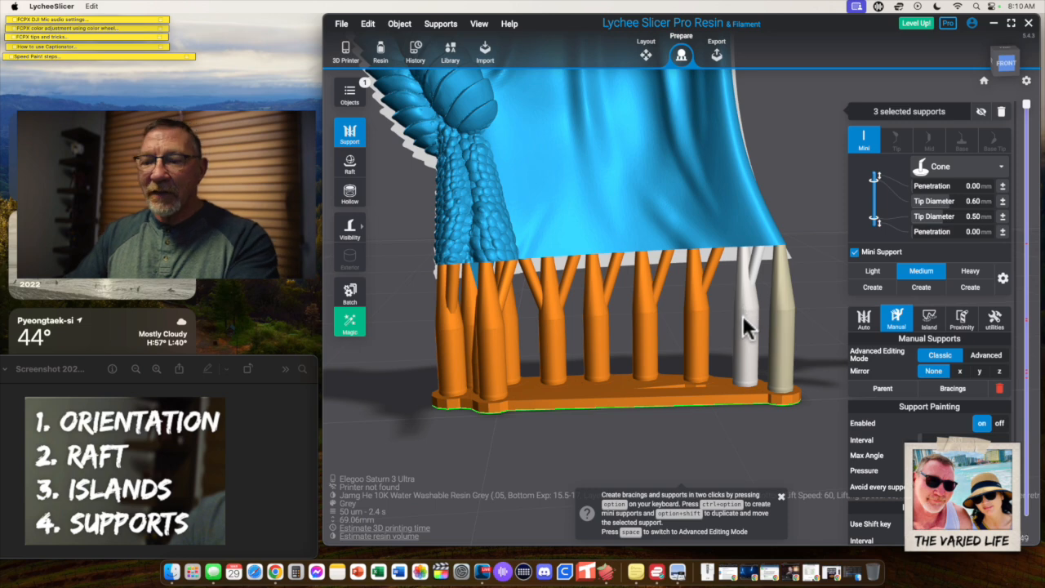
Step: Add diagonal braces by hand between neighbouring supports along the row under the wing
left_click(743, 318, "alt")
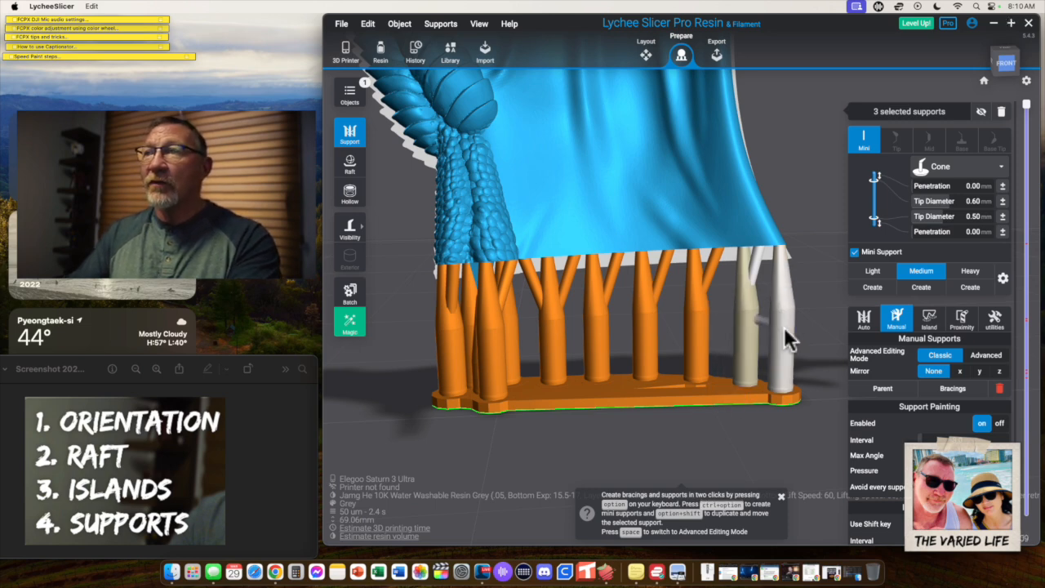
left_click(784, 367, "alt")
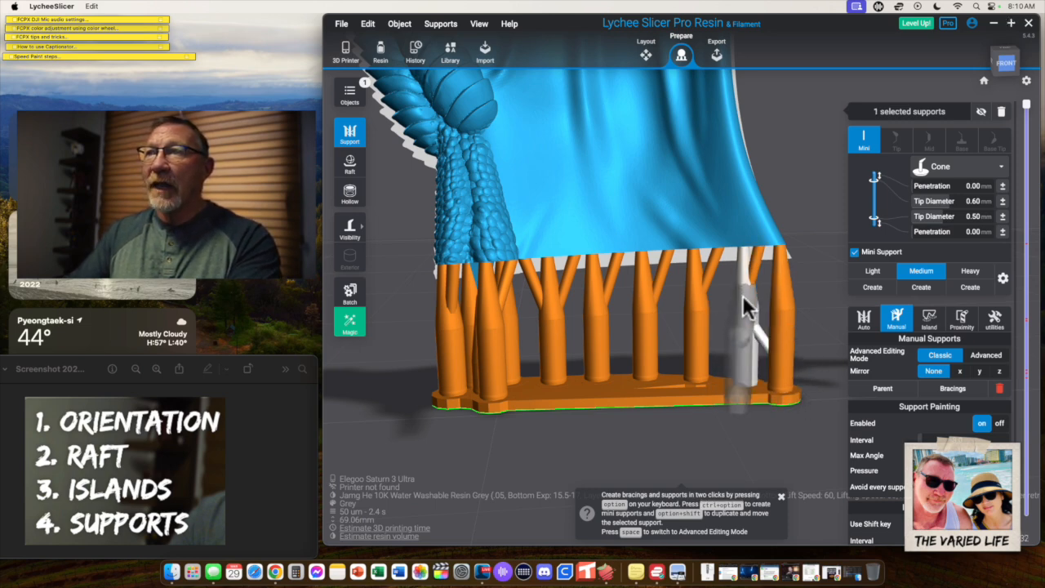
left_click(690, 343)
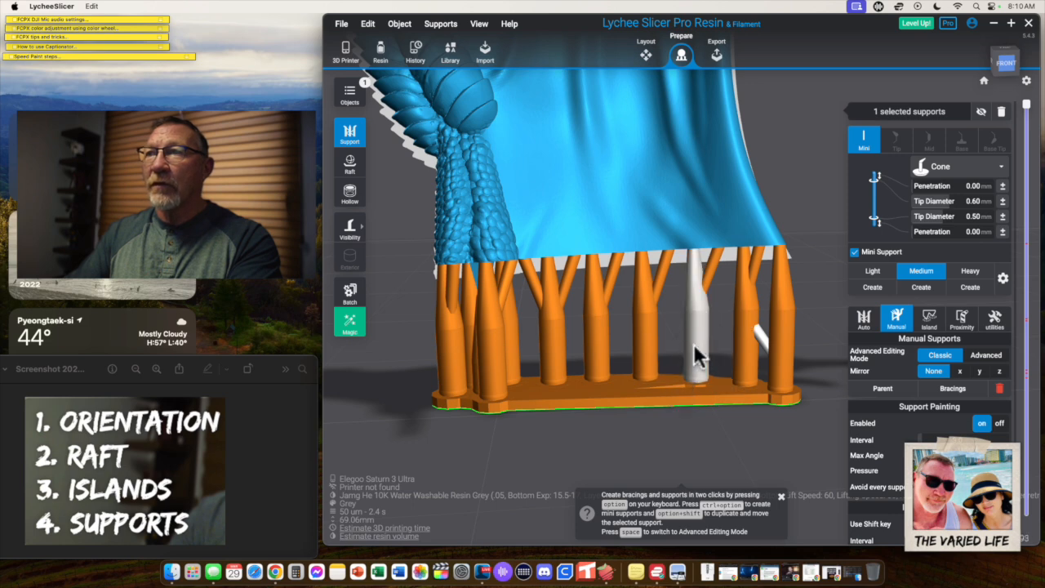
left_click(745, 299)
left_click_drag(758, 324, 782, 341)
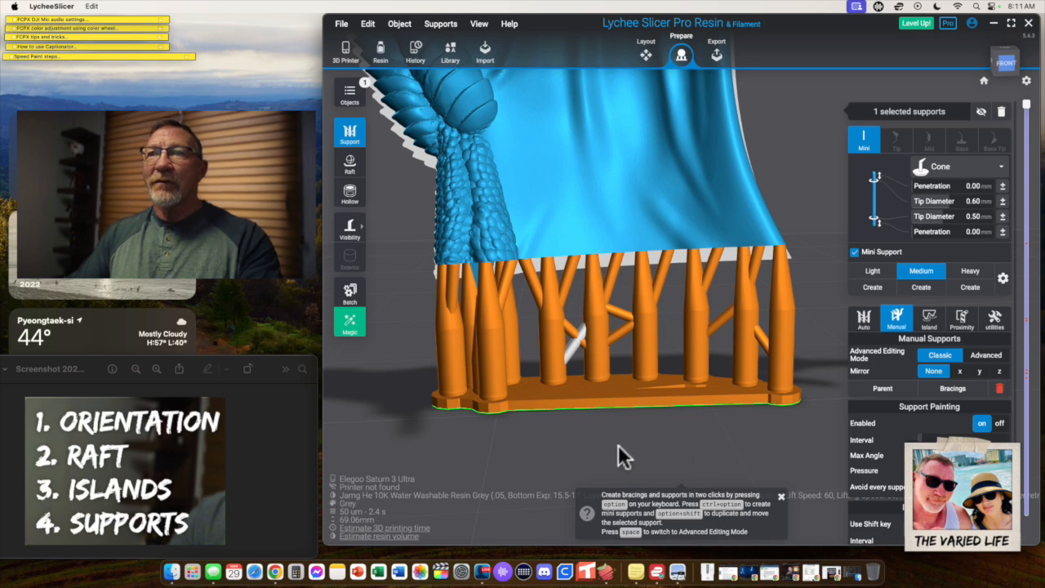
left_click_drag(635, 449, 604, 445)
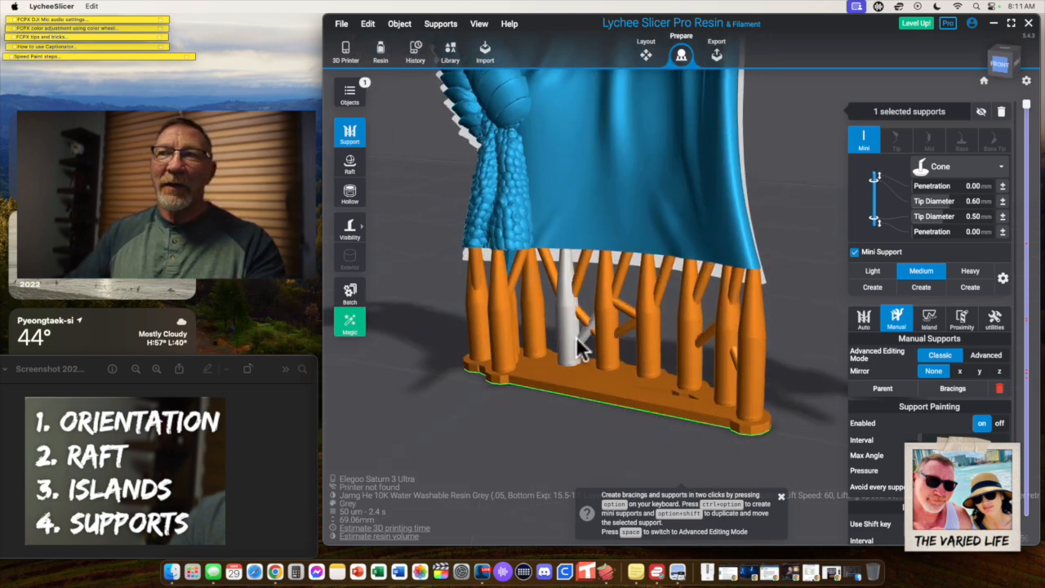
left_click_drag(522, 422, 635, 427)
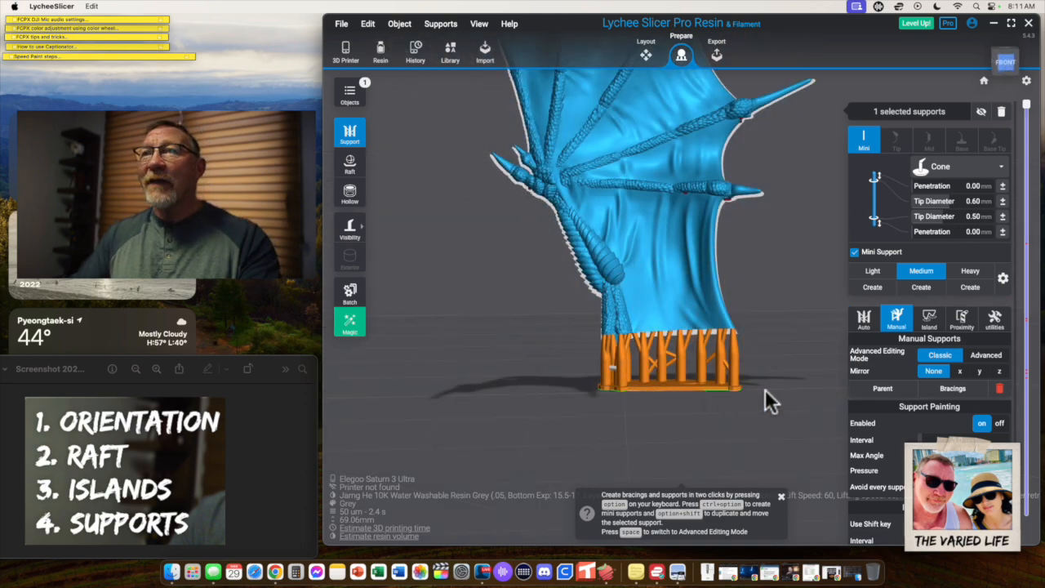
Step: Lower the layer view to find the red island under the lowest finger's tip and place a medium support there
left_click_drag(765, 388, 812, 381)
left_click_drag(1028, 92, 1032, 380)
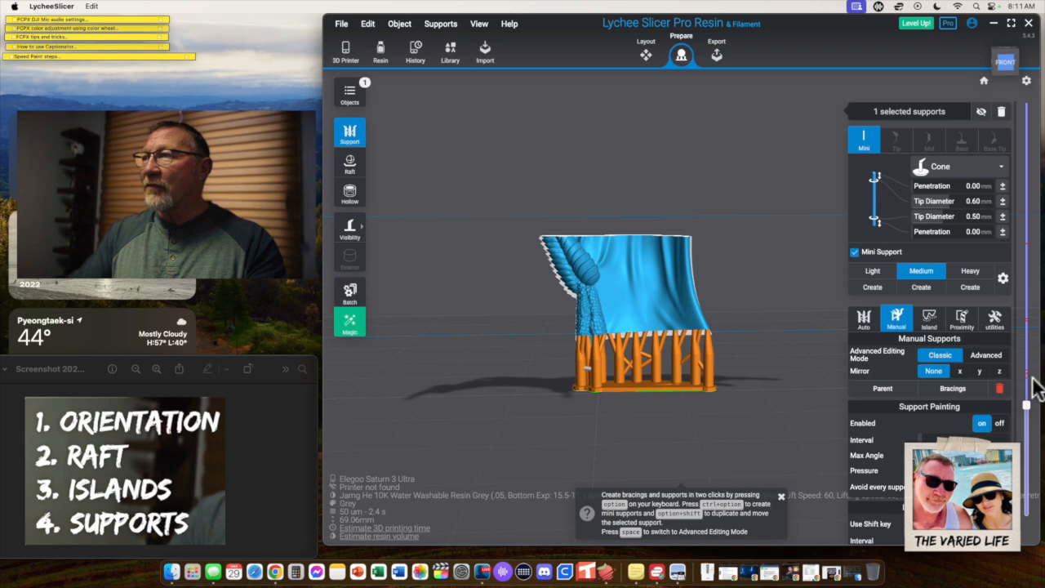
left_click_drag(1028, 416, 984, 390)
left_click_drag(749, 226, 670, 217)
scroll(694, 199, "up", 5)
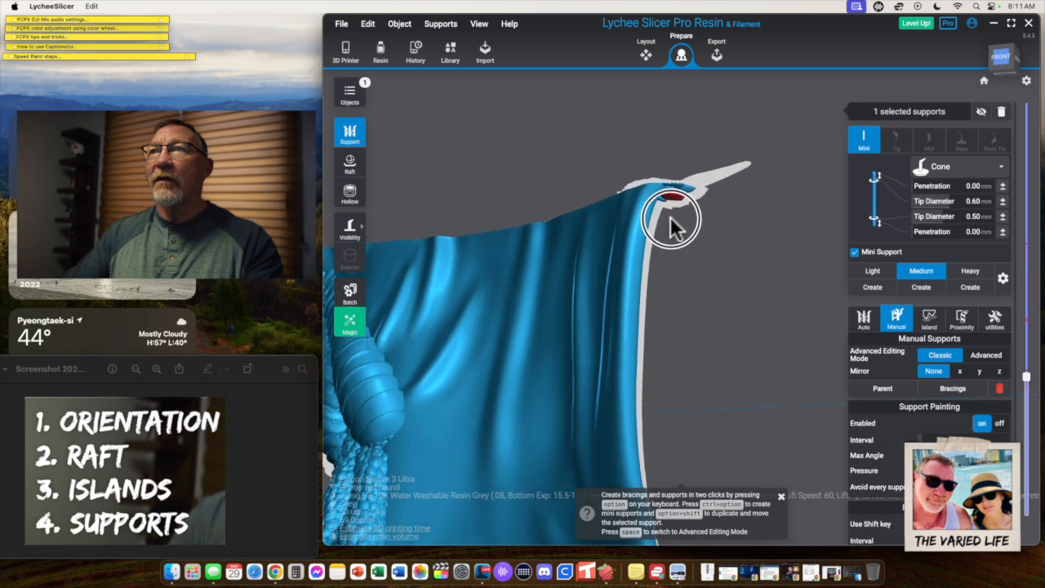
left_click_drag(731, 255, 658, 208)
left_click(658, 208)
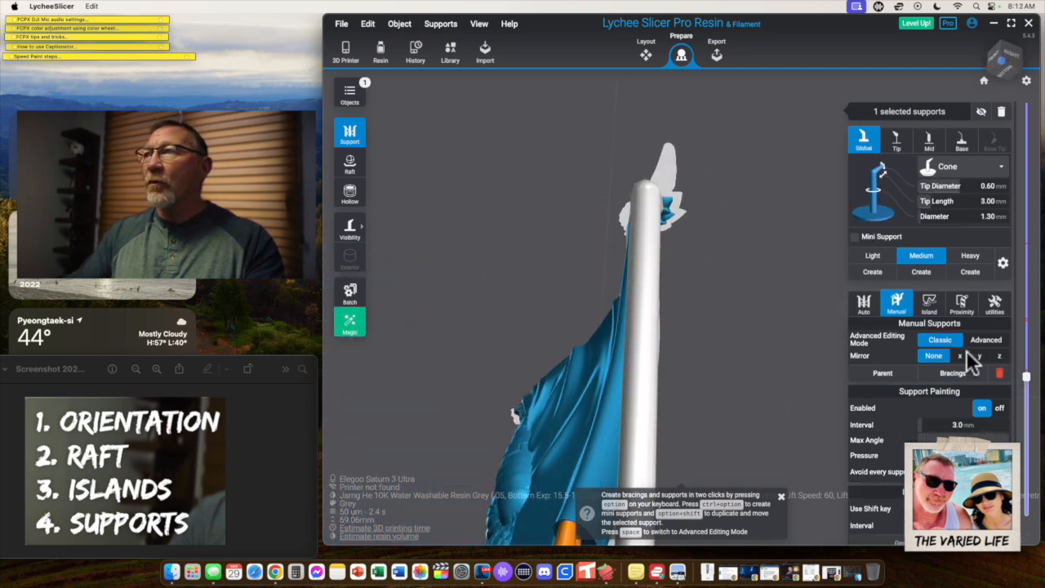
Step: Raise the layer view above the lowest finger and place a medium support on the red island along its underside
left_click_drag(1028, 379, 1026, 233)
left_click_drag(759, 339, 868, 351)
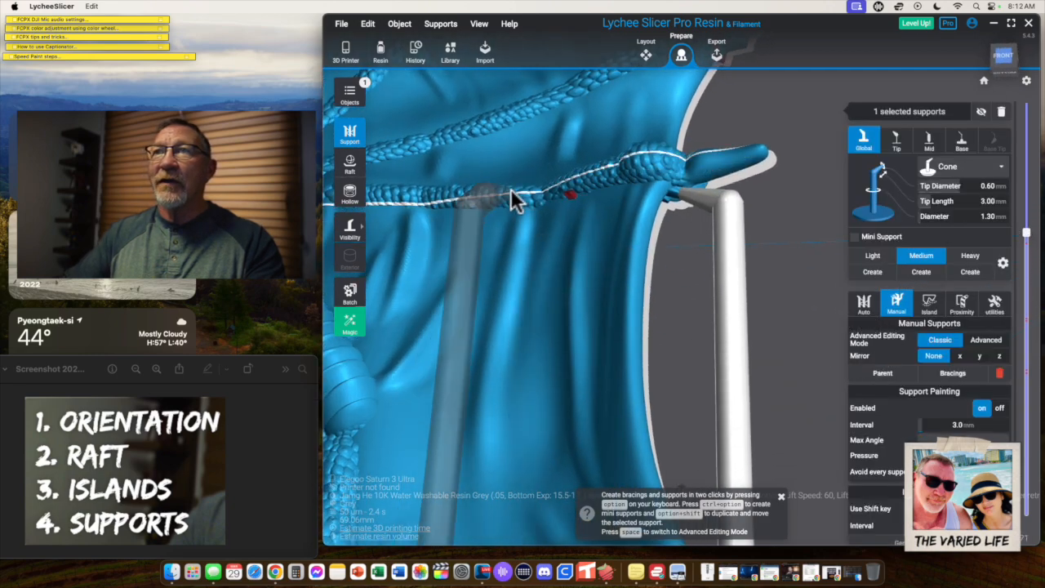
left_click(572, 196)
Step: Add a mini support from the lowest finger's claw to the head of the support beside it and apply the Light preset
mouse_move(780, 291)
left_mouse_down()
mouse_move(517, 313)
mouse_move(613, 285)
mouse_move(601, 314)
mouse_move(515, 336)
mouse_move(613, 303)
mouse_move(771, 304)
left_mouse_up()
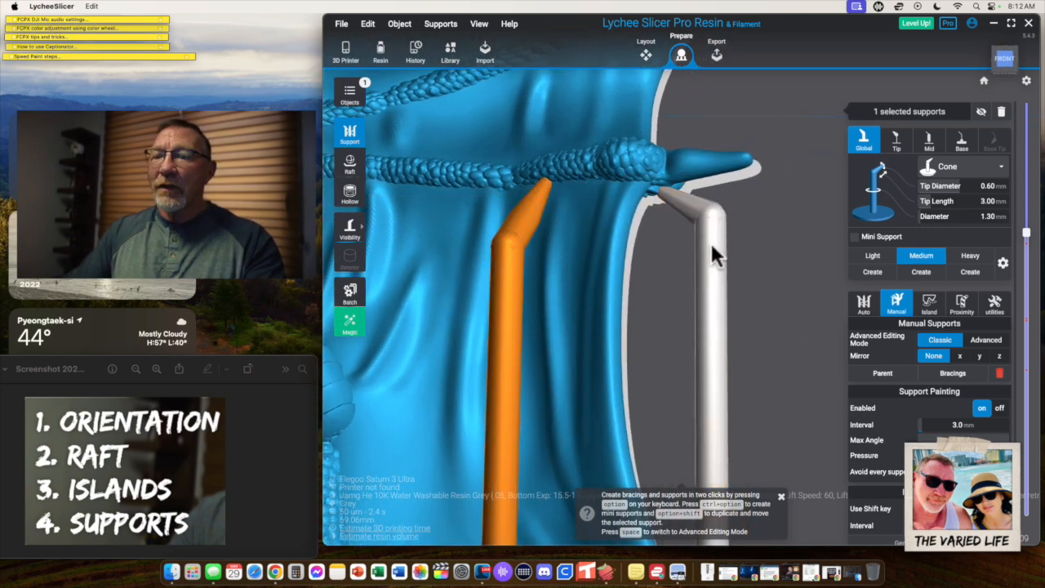
left_click(694, 174, "ctrl+alt")
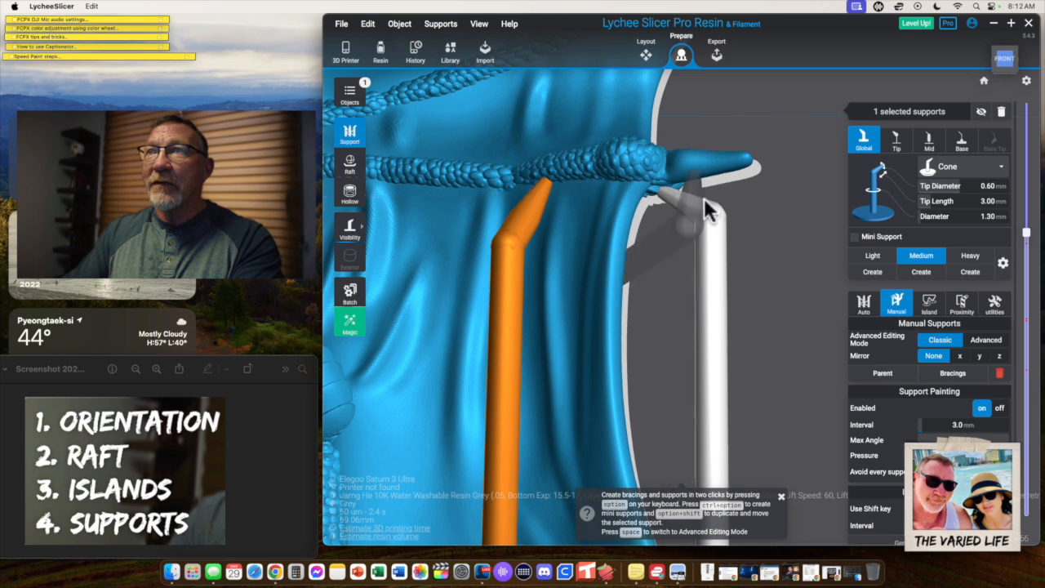
left_click(713, 230, "ctrl+alt")
left_click(694, 176)
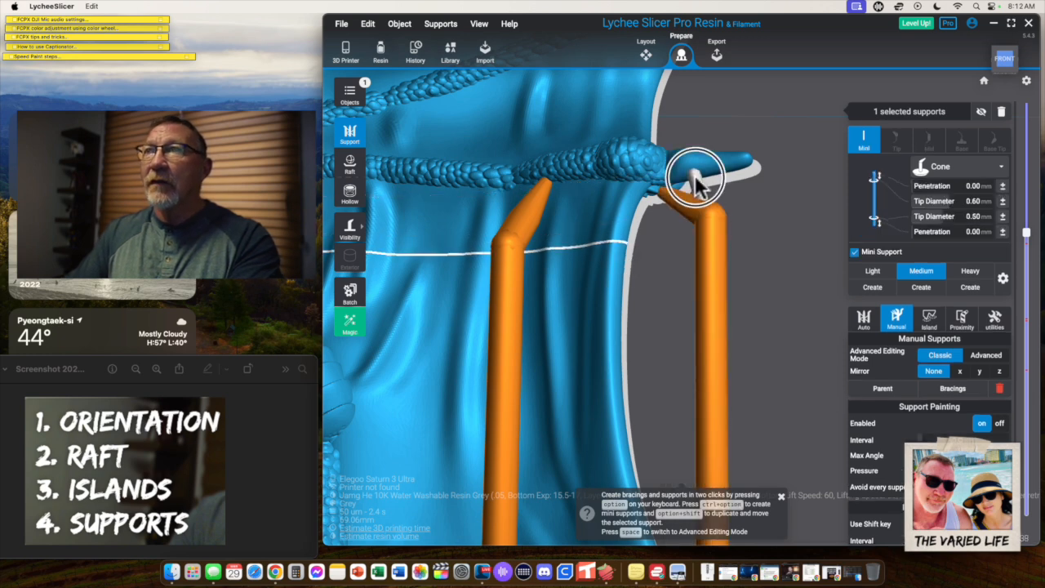
left_click(868, 266)
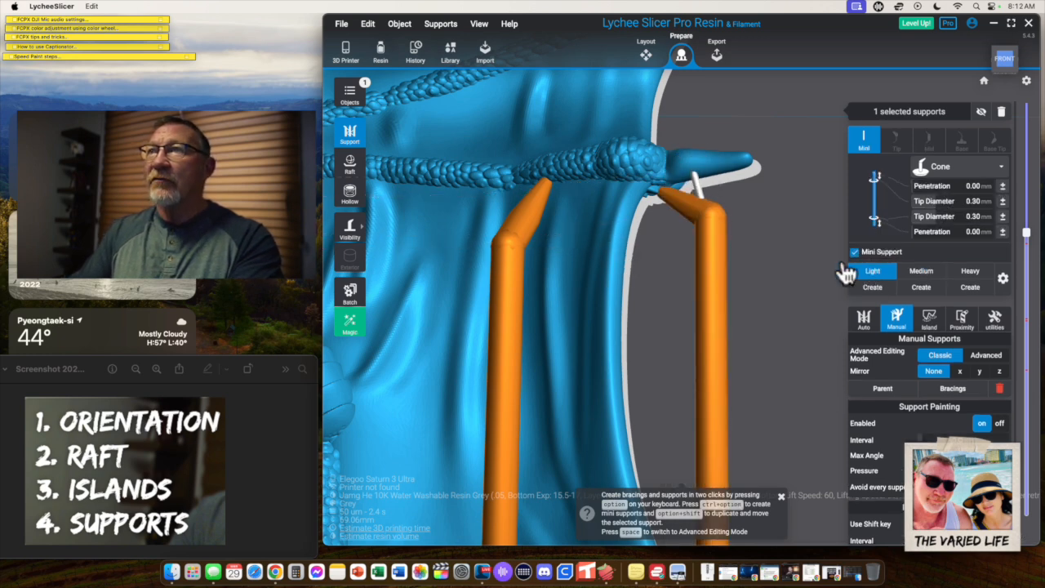
Step: Add two more light mini supports from the same support's head to the claw, spaced towards its tip
left_click(717, 169)
left_click(710, 230, "ctrl+alt")
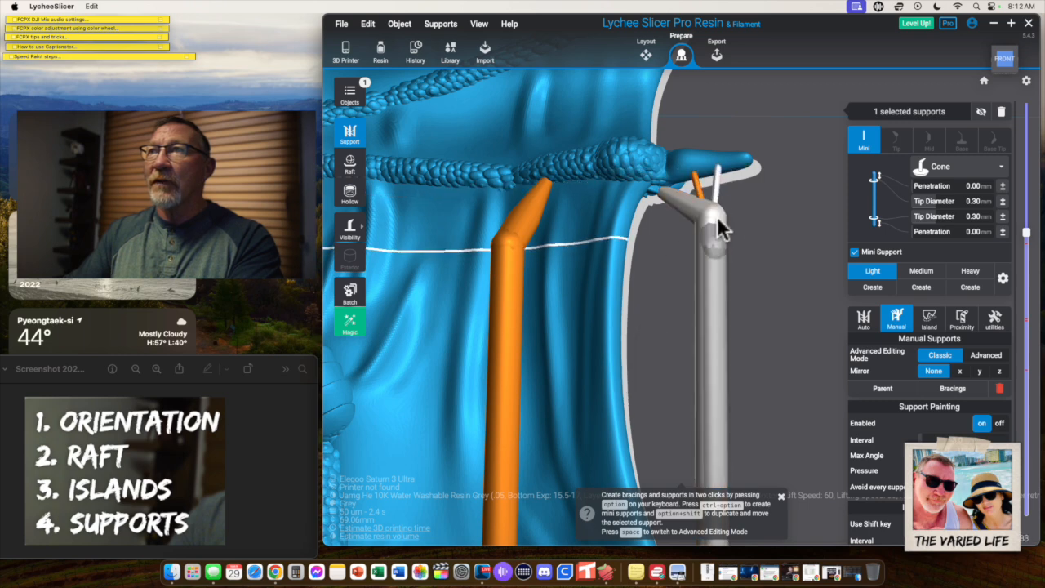
left_click(741, 164)
left_click(711, 234, "ctrl+alt")
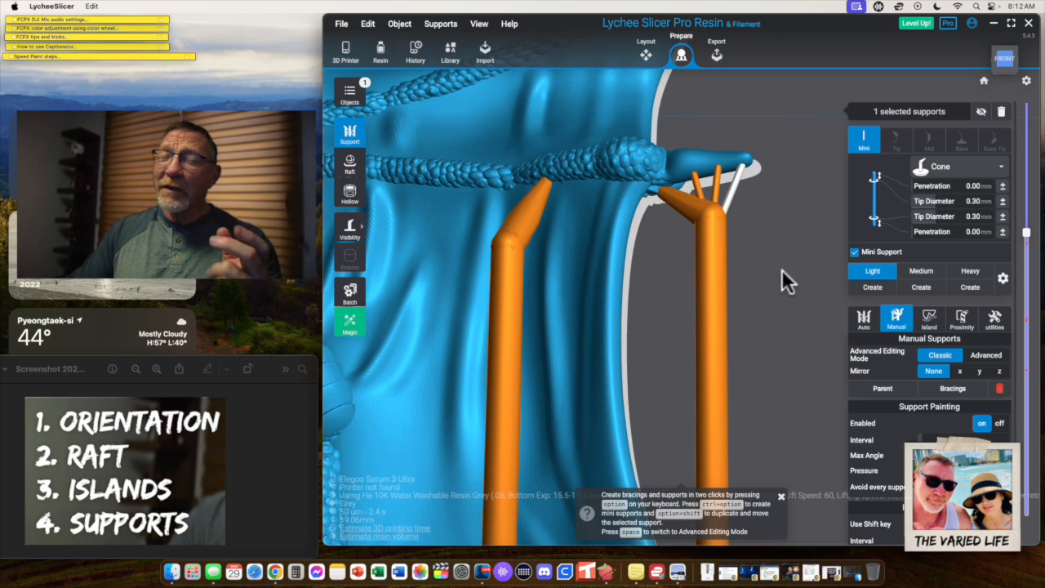
Step: Place another medium support under the lowest finger near the claw and generate bracings between it and the neighbouring finger support
left_click_drag(777, 261, 768, 168)
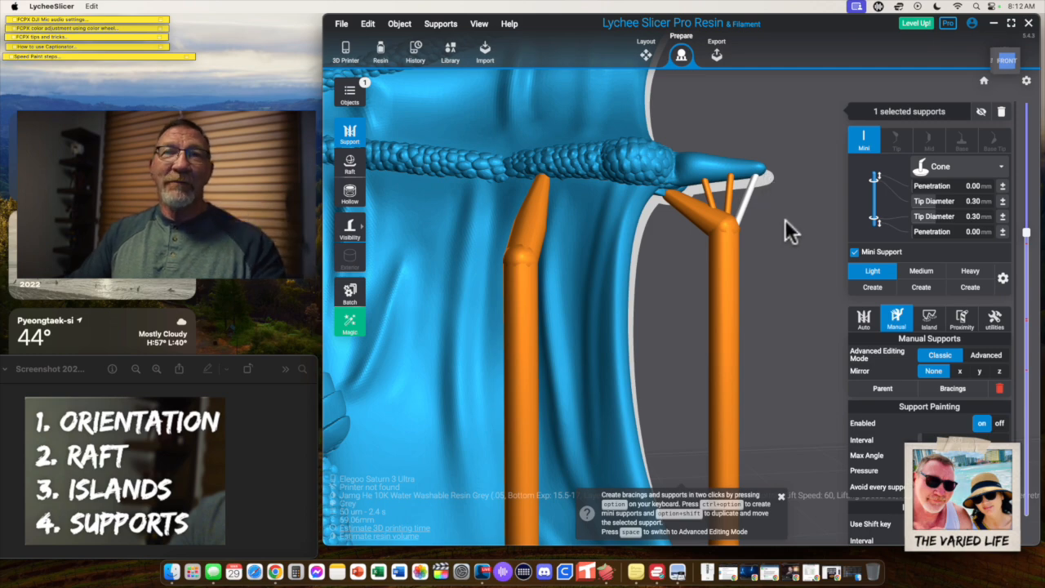
left_click(779, 241)
mouse_move(778, 238)
left_mouse_down()
mouse_move(765, 264)
mouse_move(768, 241)
left_mouse_up()
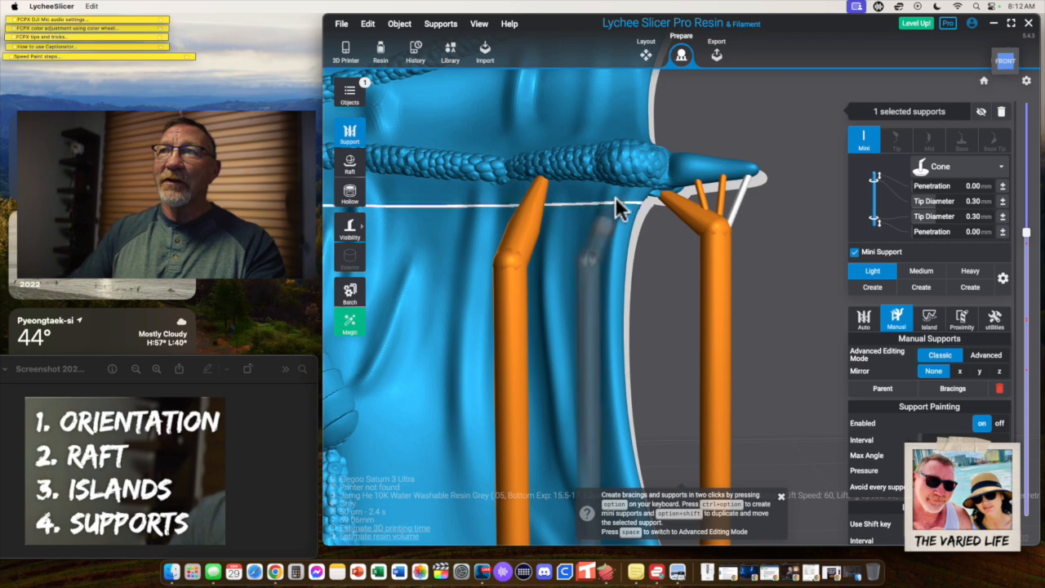
scroll(751, 292, "down", 5)
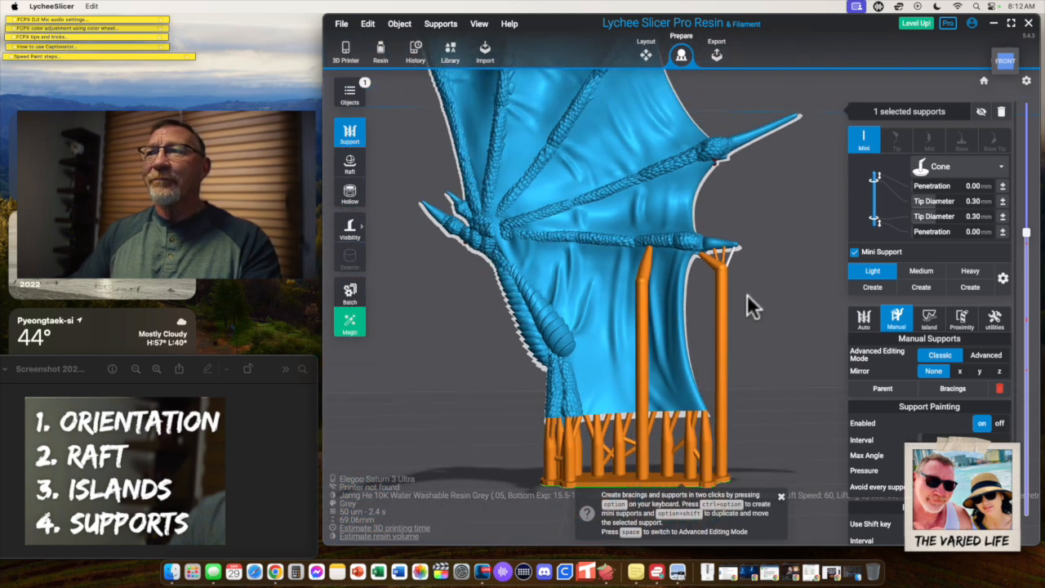
left_click(616, 290)
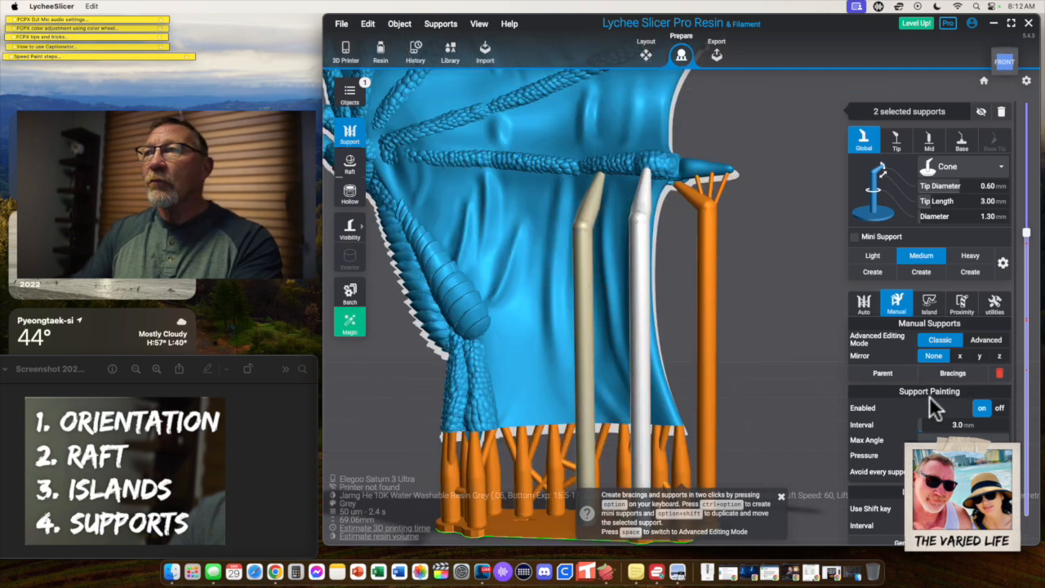
left_click(956, 373)
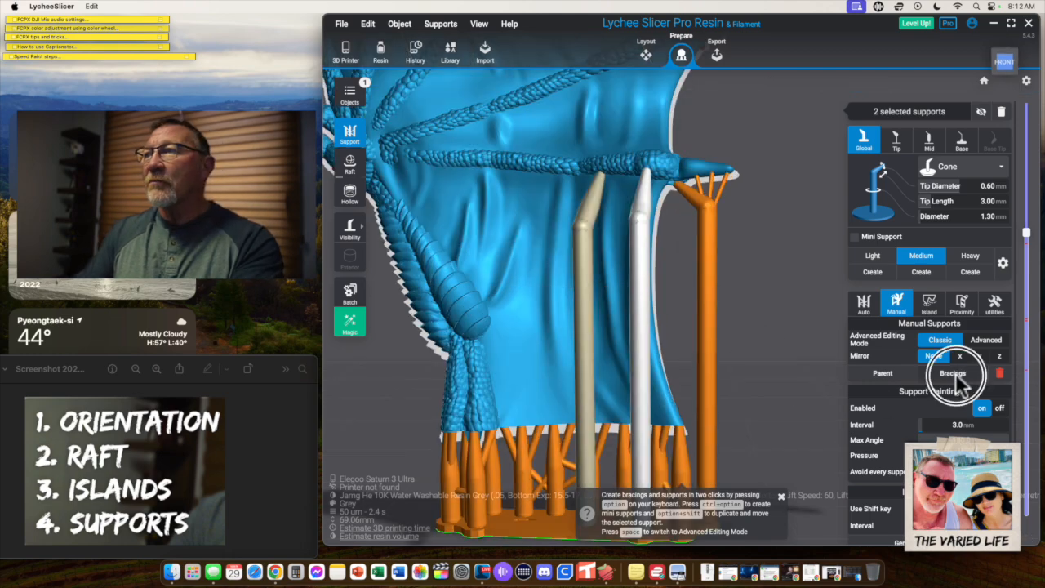
left_click(686, 314)
Step: Attach a mini support from the thumb claw to the medium support under the wing's wrist
right_click_drag(786, 355, 513, 330)
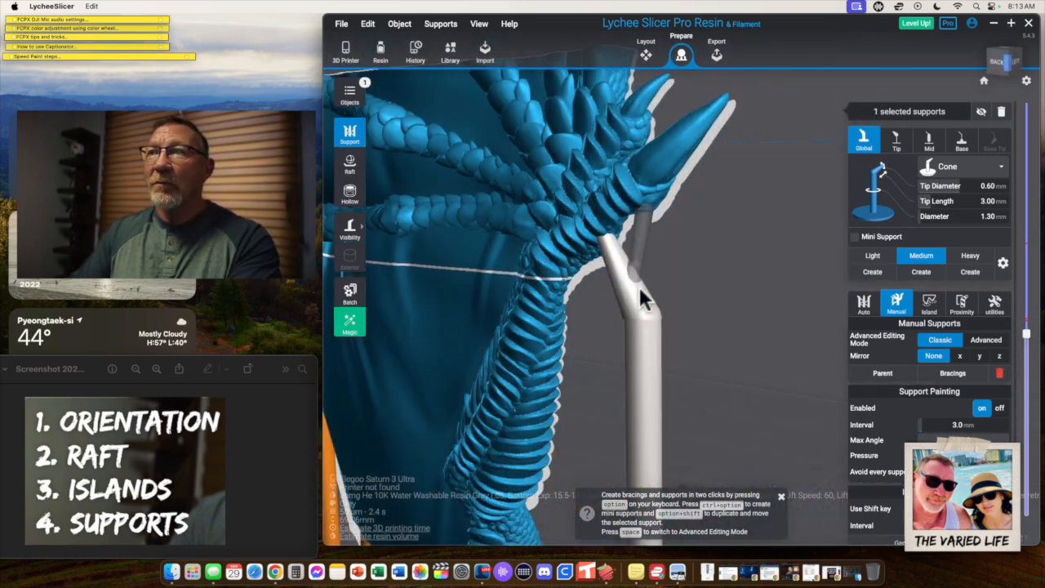
left_click(637, 294)
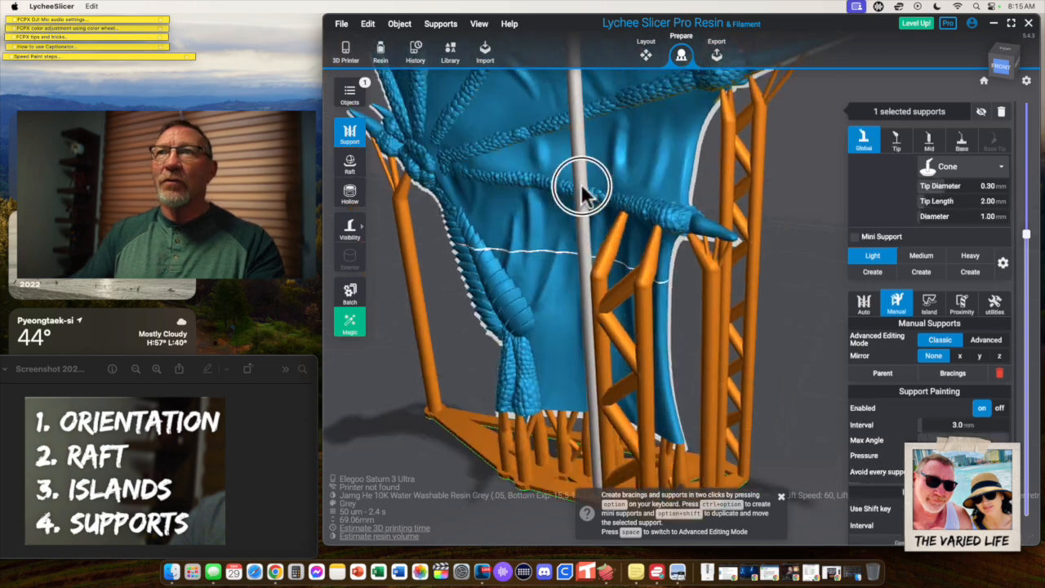
key("space")
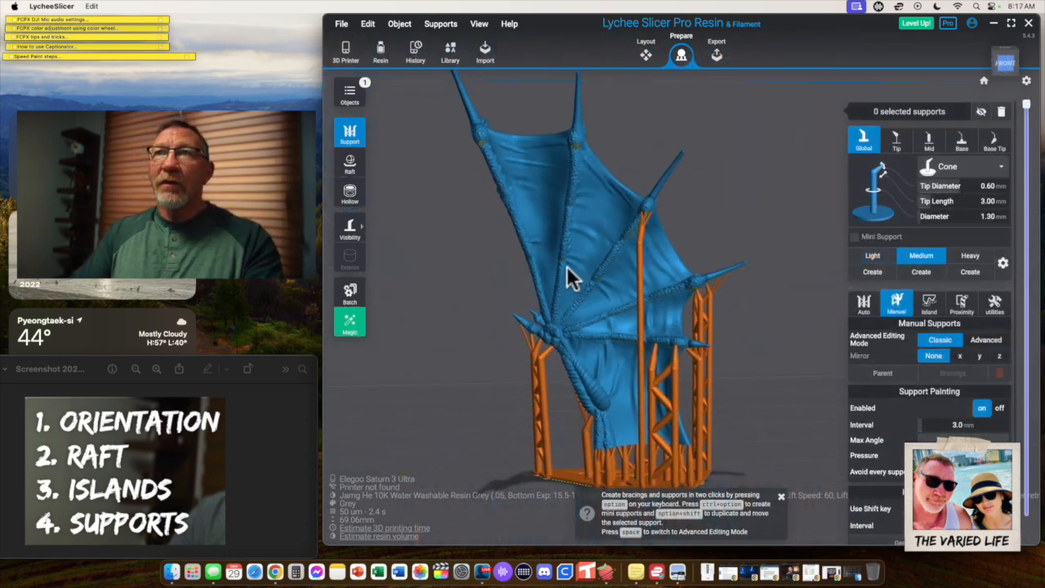
Step: Inspect the supported wing from the back and front, and estimate its 3D printing time
left_click_drag(569, 273, 668, 320)
scroll(668, 320, "up", 5)
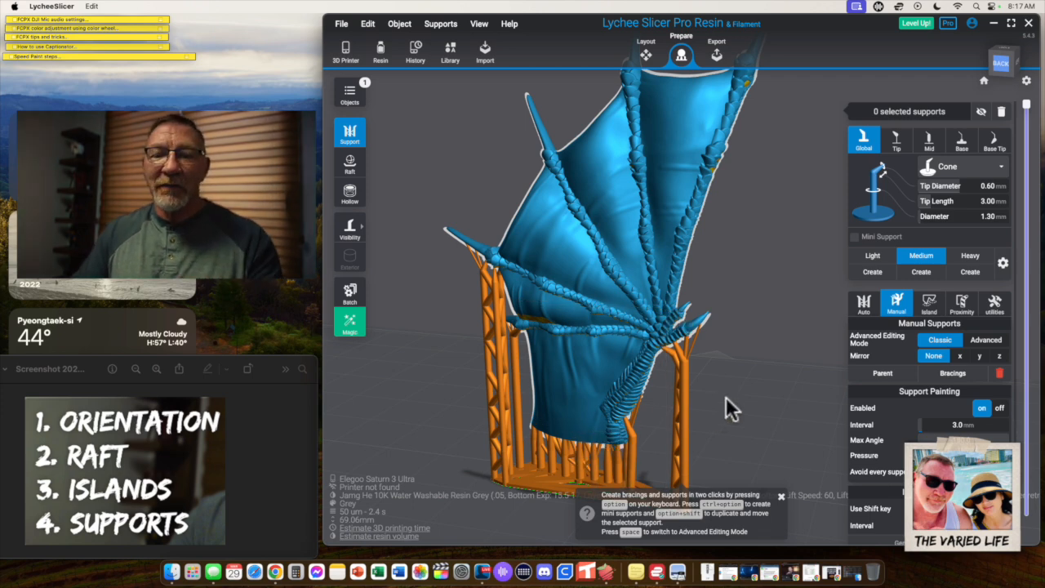
scroll(726, 398, "down", 5)
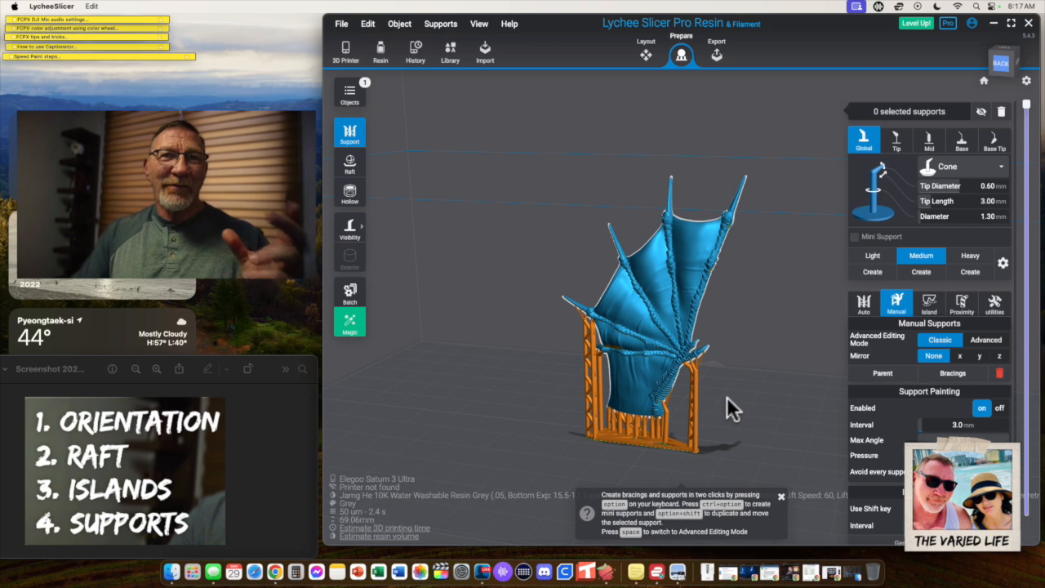
left_click_drag(737, 394, 722, 380)
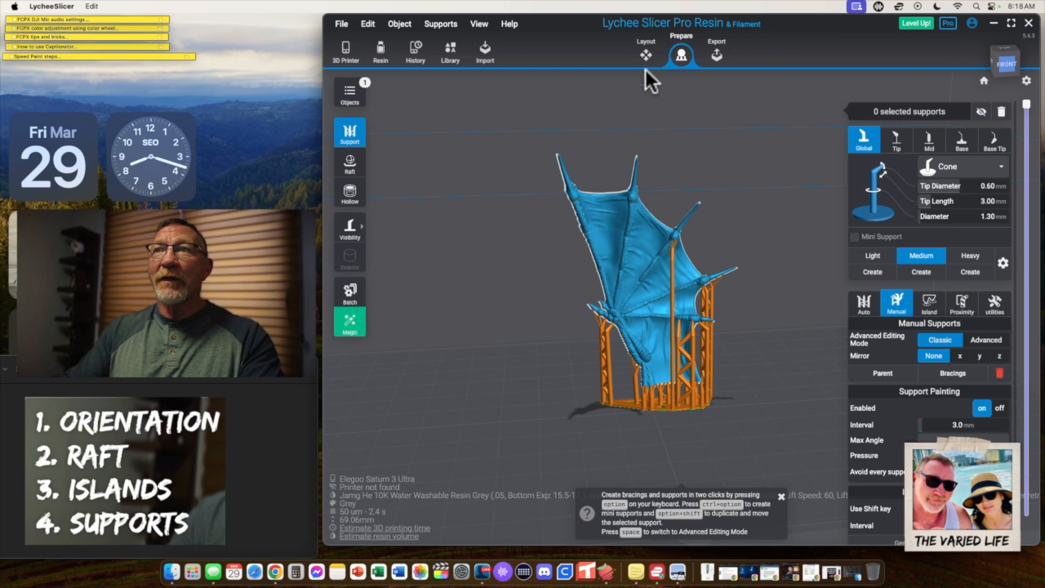
left_click(386, 528)
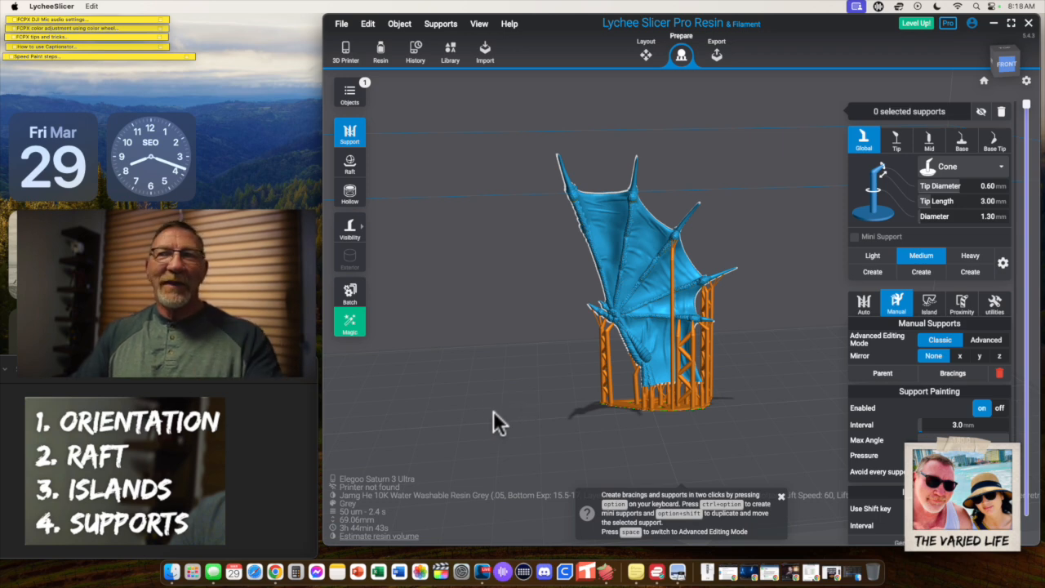
Step: Select all of the wing's supports and delete them
left_click(645, 55)
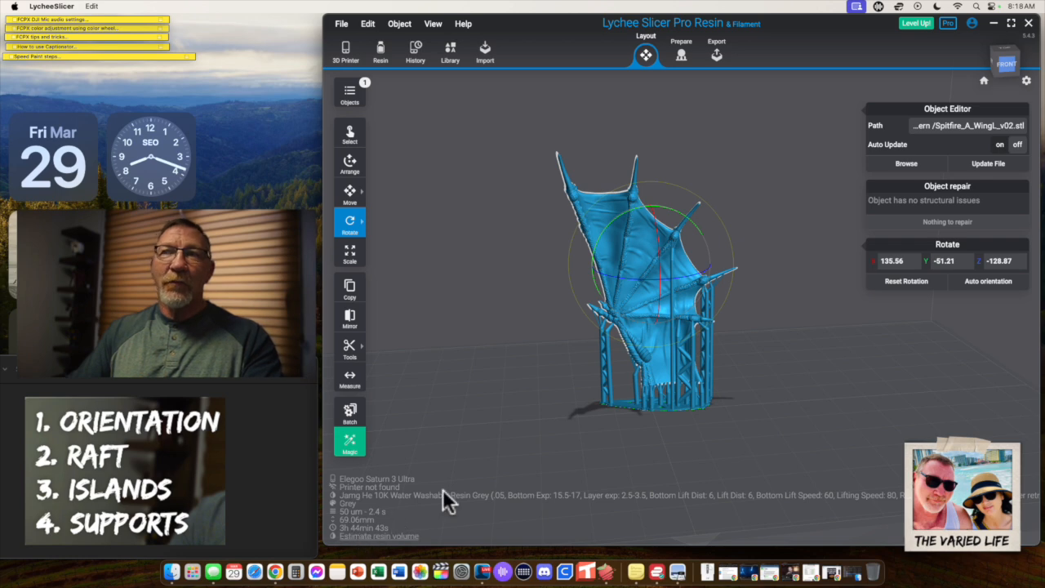
left_click(679, 55)
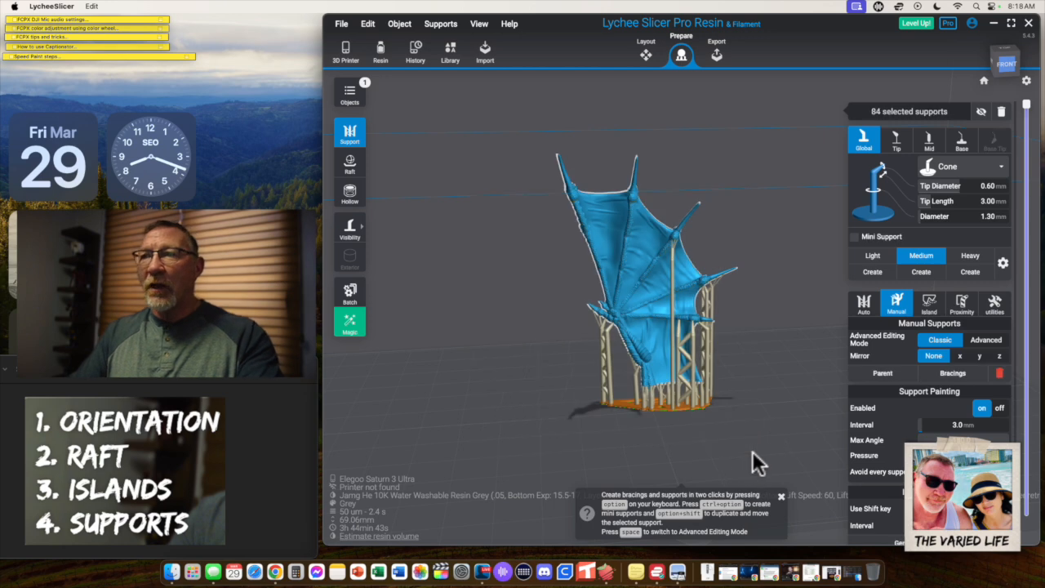
key("Delete")
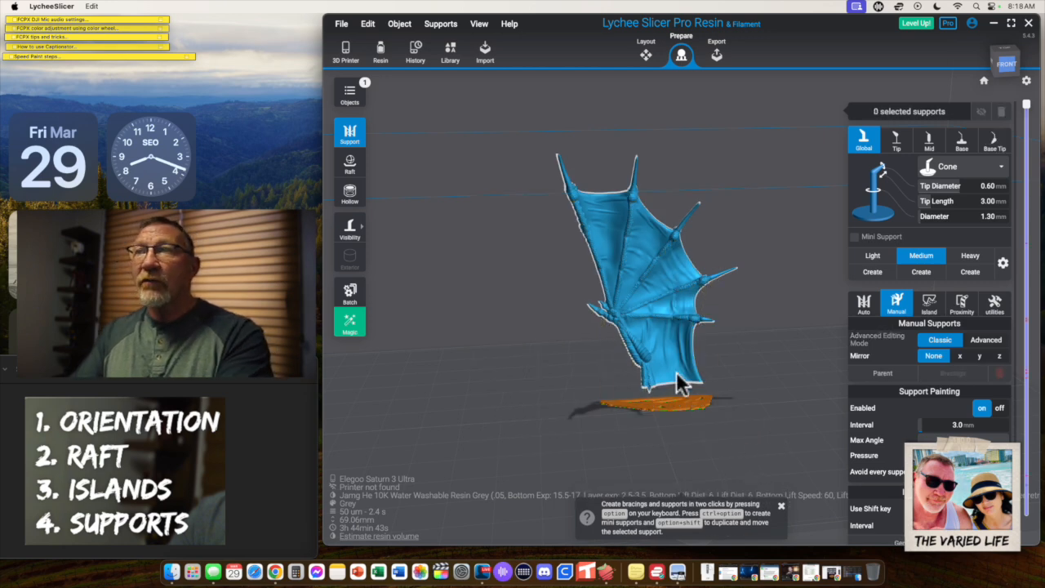
Step: Rotate the wing onto its long leading edge, to about X -178.08, Y 4.16 and Z -150.72
left_click(645, 51)
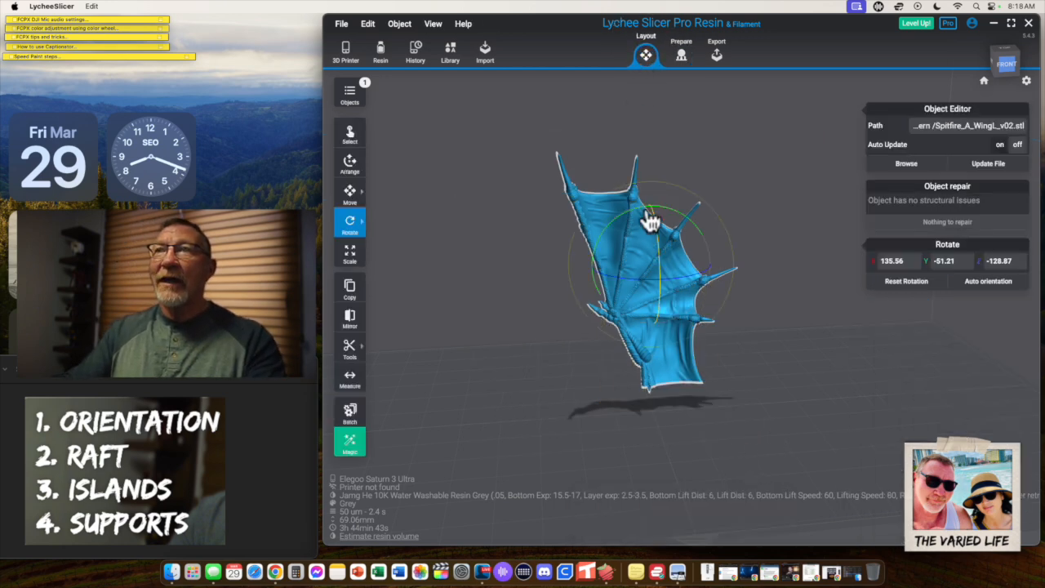
left_click_drag(642, 219, 572, 267)
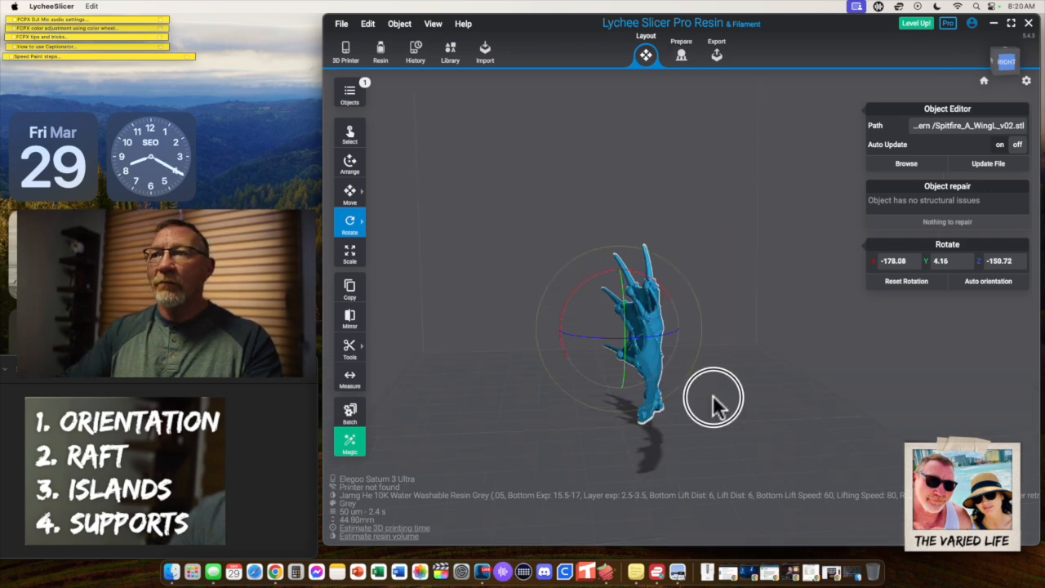
right_click_drag(713, 395, 846, 383)
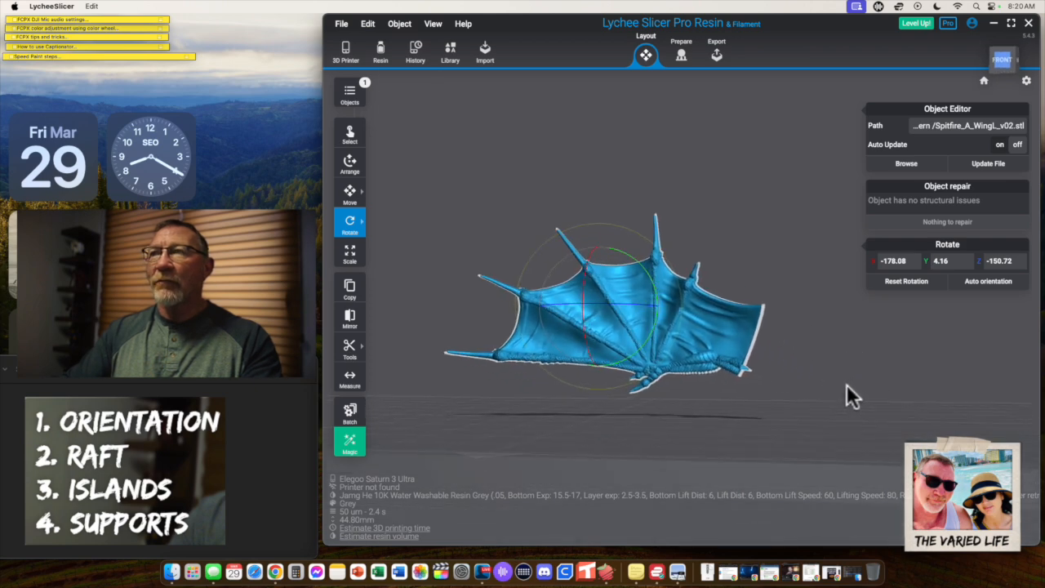
Step: Run the island detector on the reoriented wing with Detailed accuracy
left_click(680, 57)
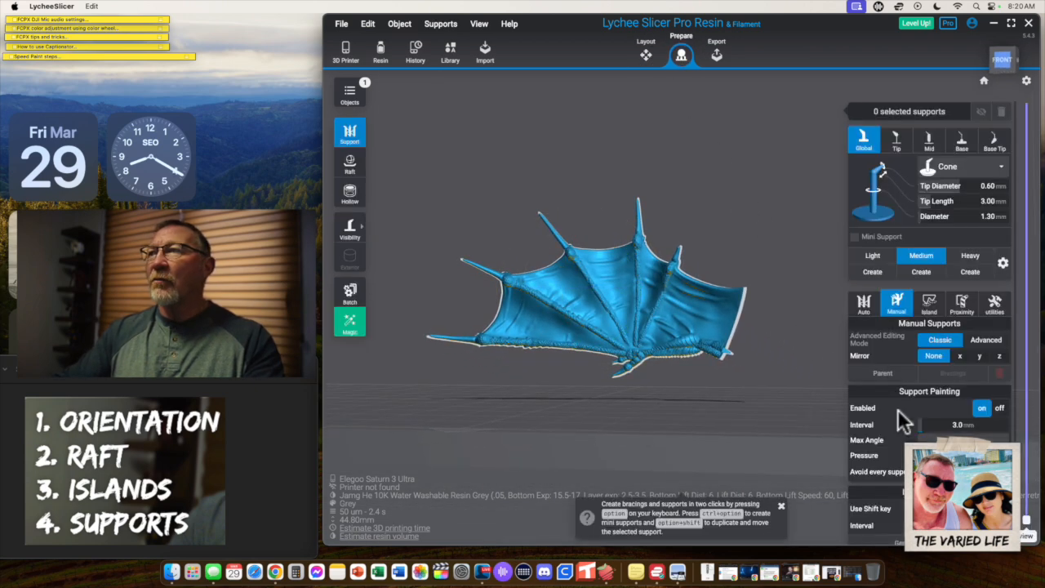
left_click(929, 305)
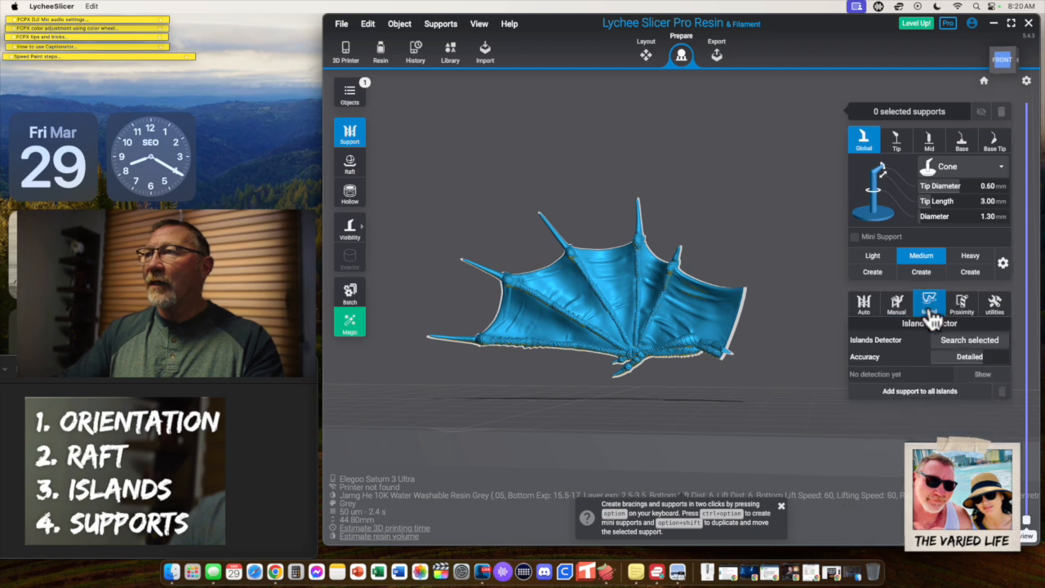
left_click(969, 341)
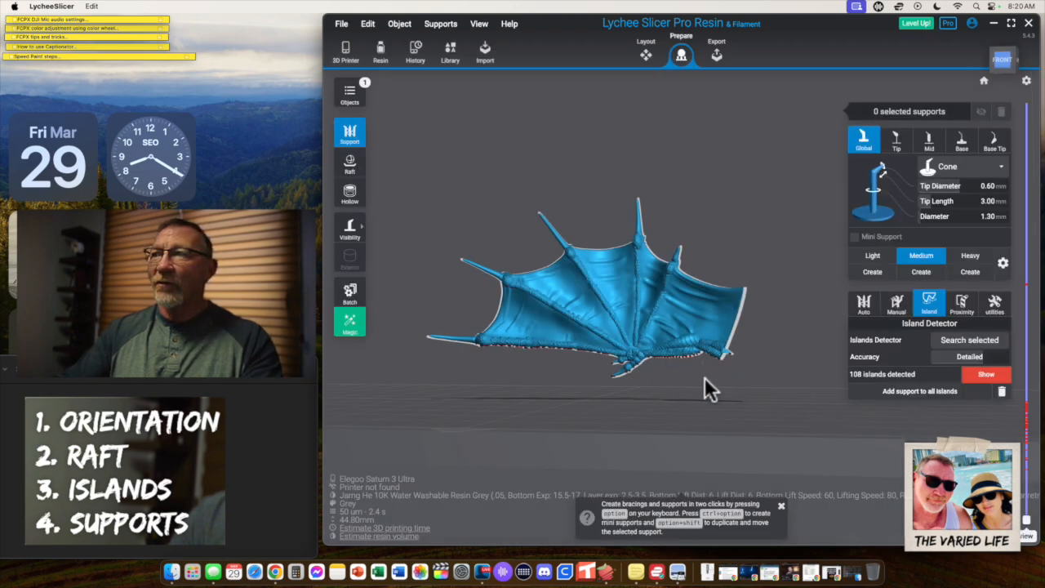
Step: Place medium supports with branching mini supports under the islands along the wing's lower edge, wrist and membrane corner
left_click_drag(698, 377, 618, 353)
scroll(618, 353, "up", 10)
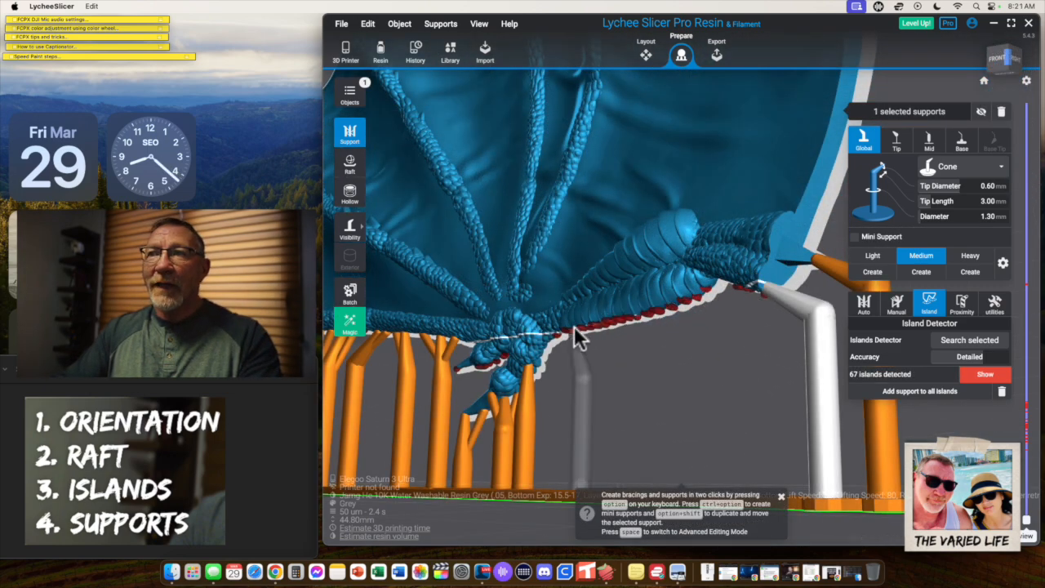
left_click_drag(533, 361, 732, 238)
left_click(637, 350)
scroll(646, 353, "down", 6)
scroll(717, 266, "up", 3)
scroll(702, 288, "down", 4)
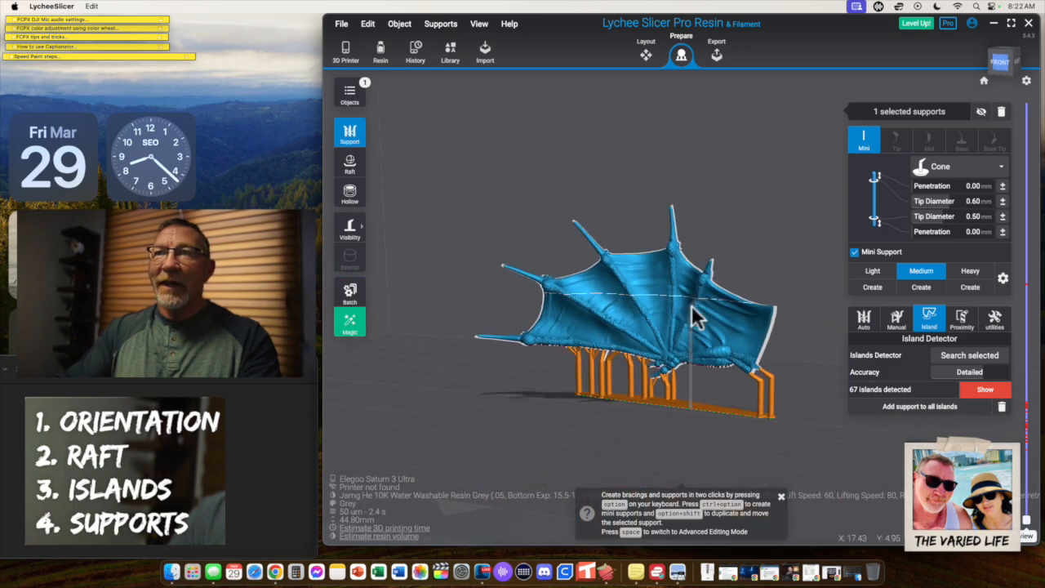